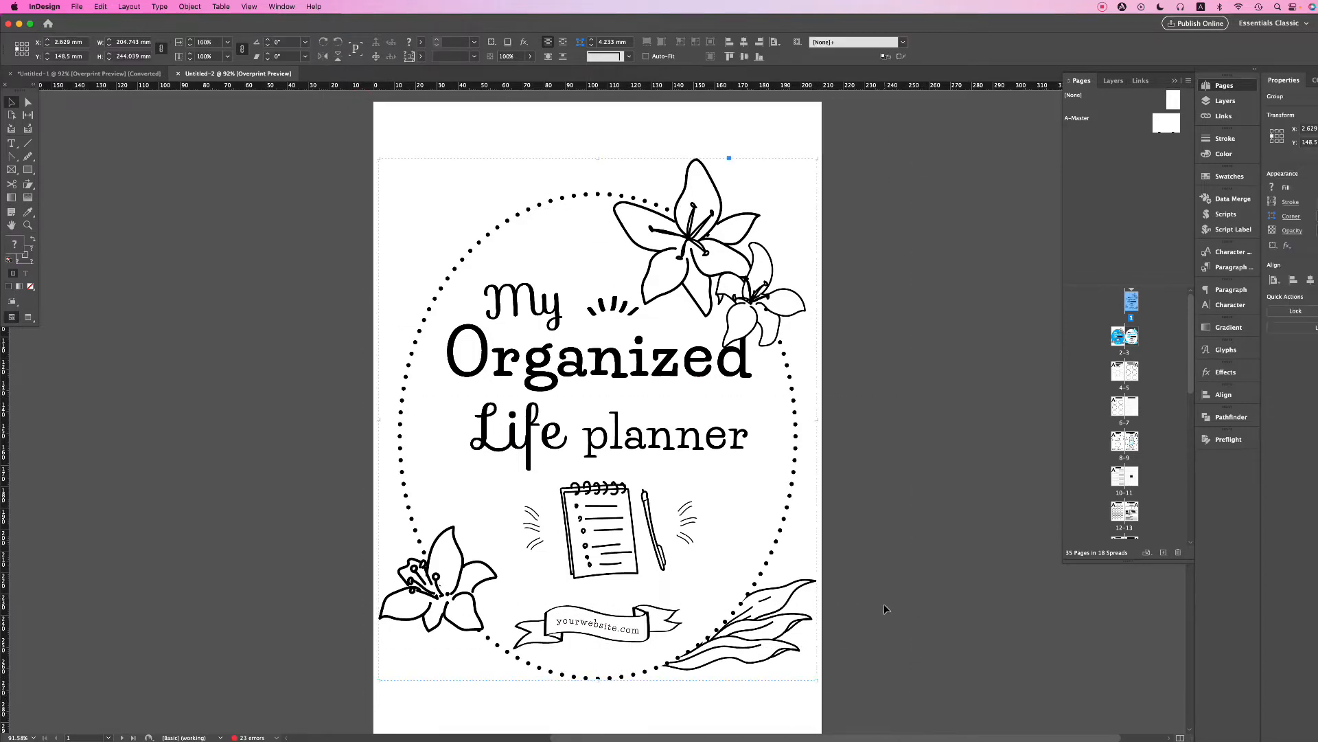
- Examine the cover variants on pages 1 to 3, including the plain background rectangle on the page 3 cover
scroll(884, 604, down, 8)
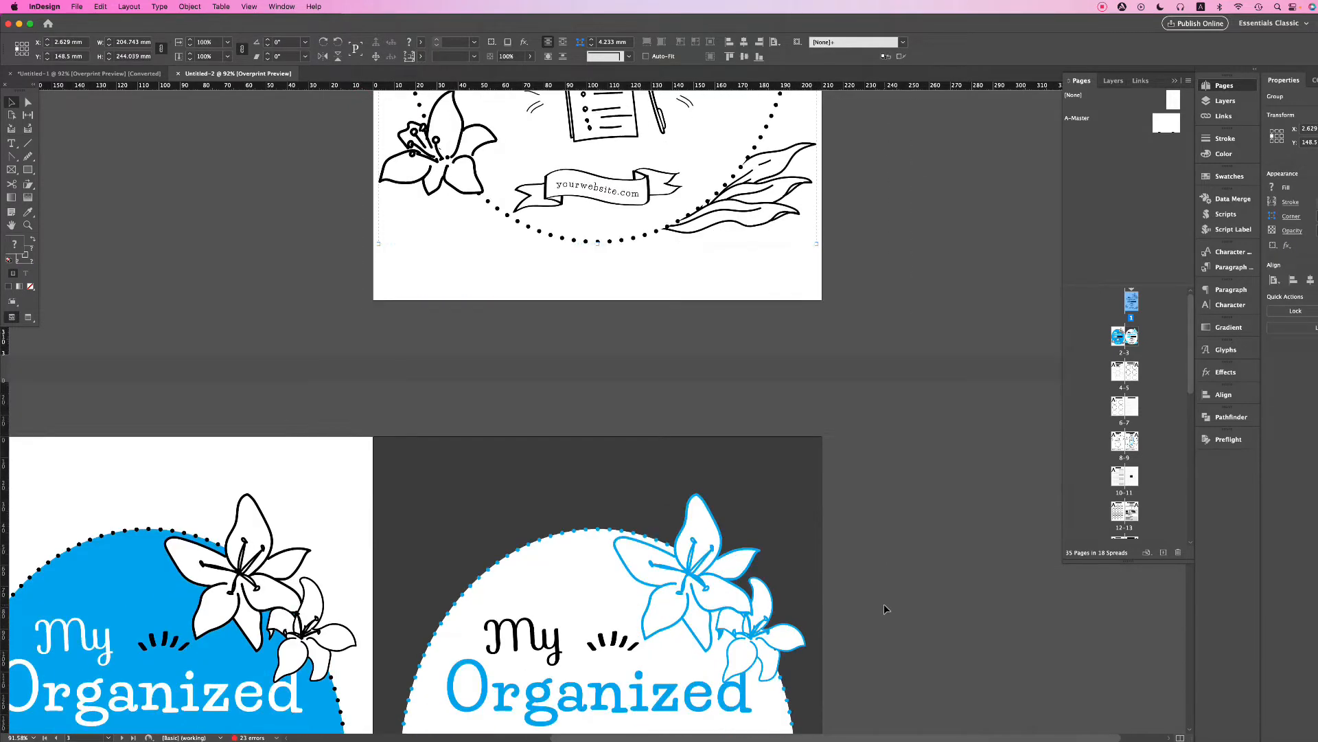
scroll(884, 603, down, 5)
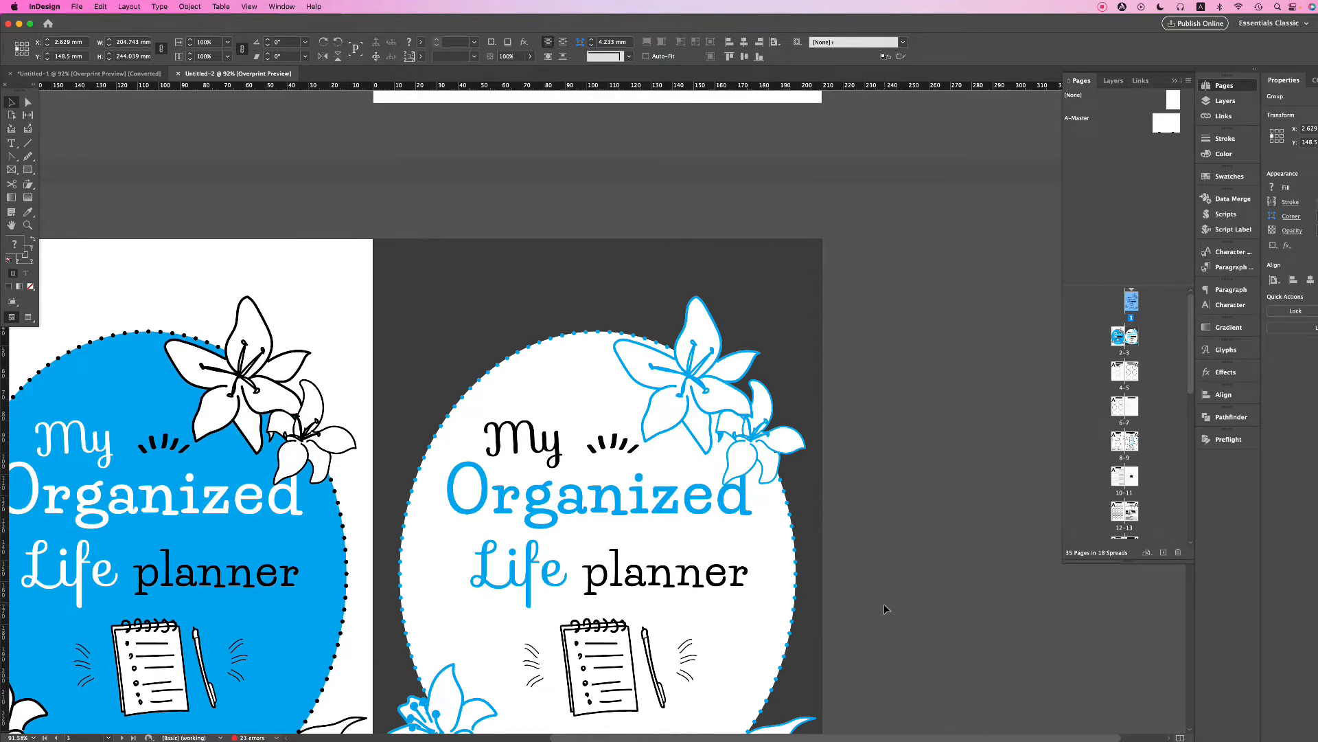
scroll(883, 609, down, 8)
scroll(883, 603, down, 4)
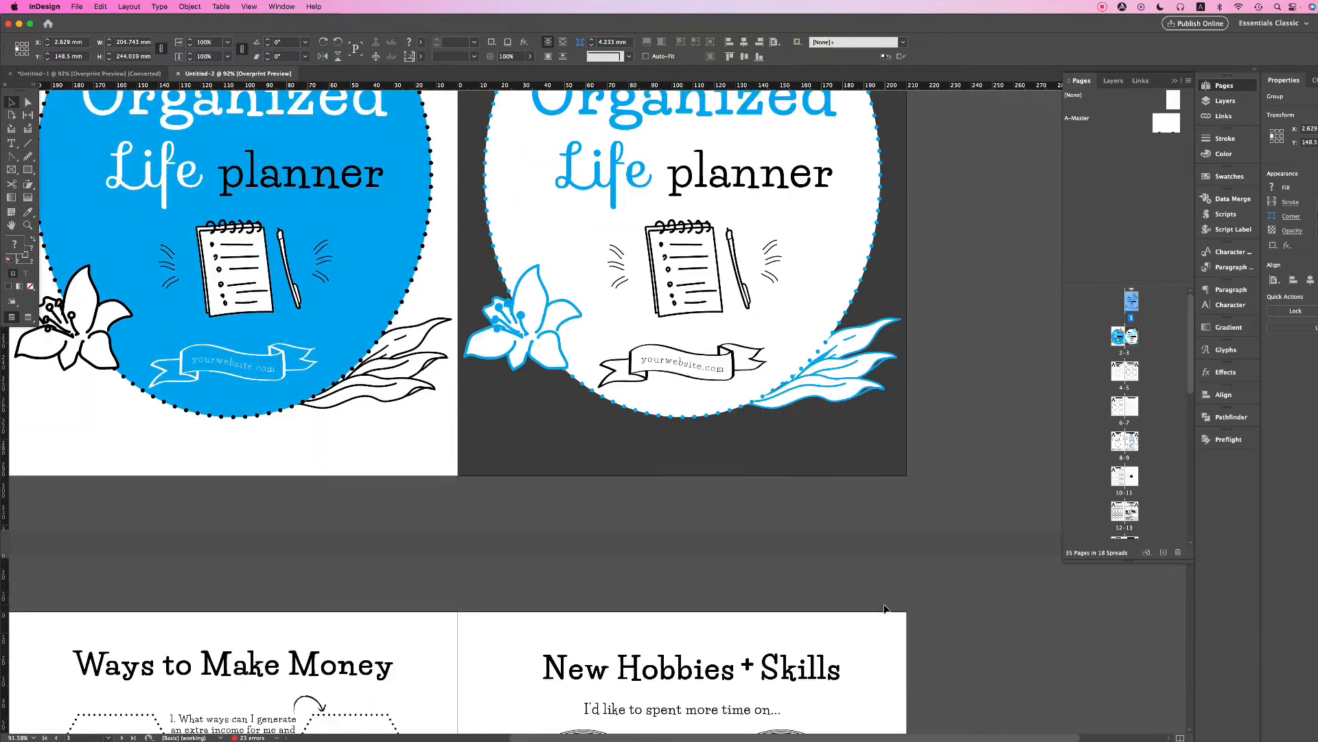
scroll(884, 603, up, 5)
scroll(884, 608, up, 15)
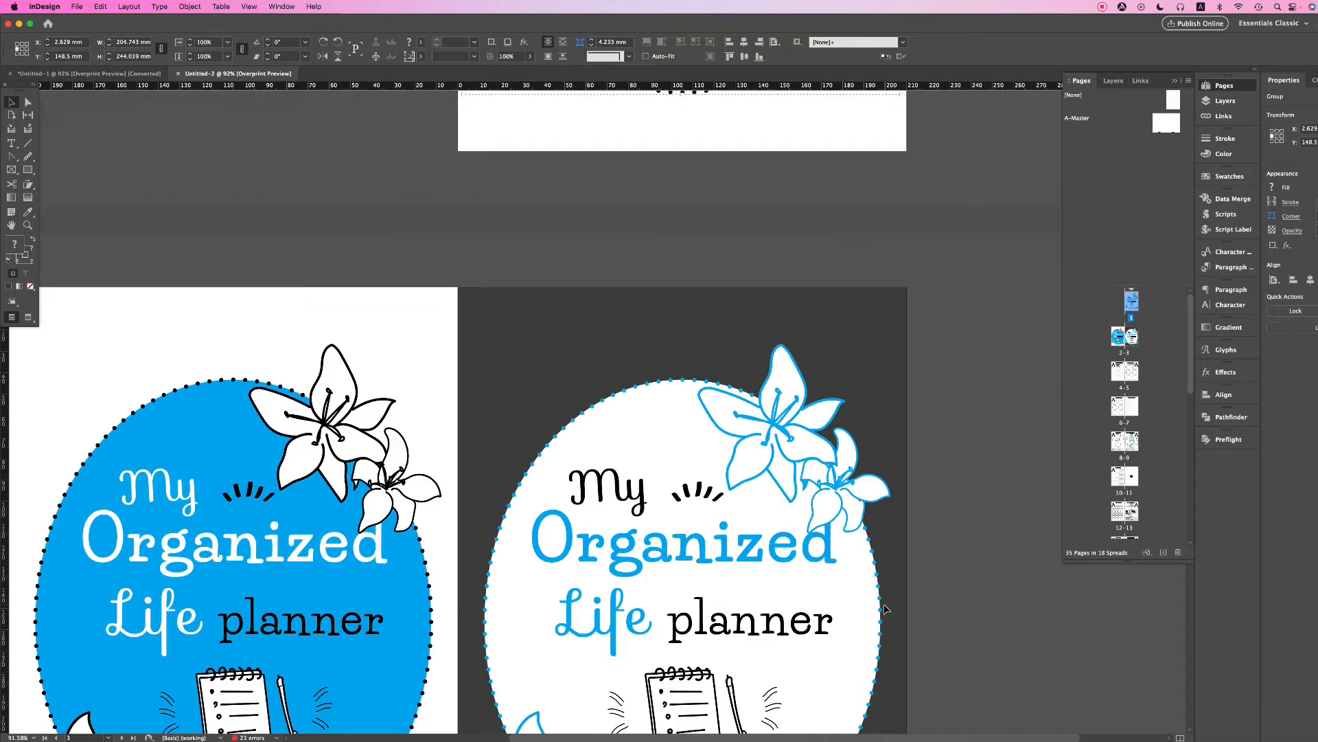
scroll(884, 608, up, 3)
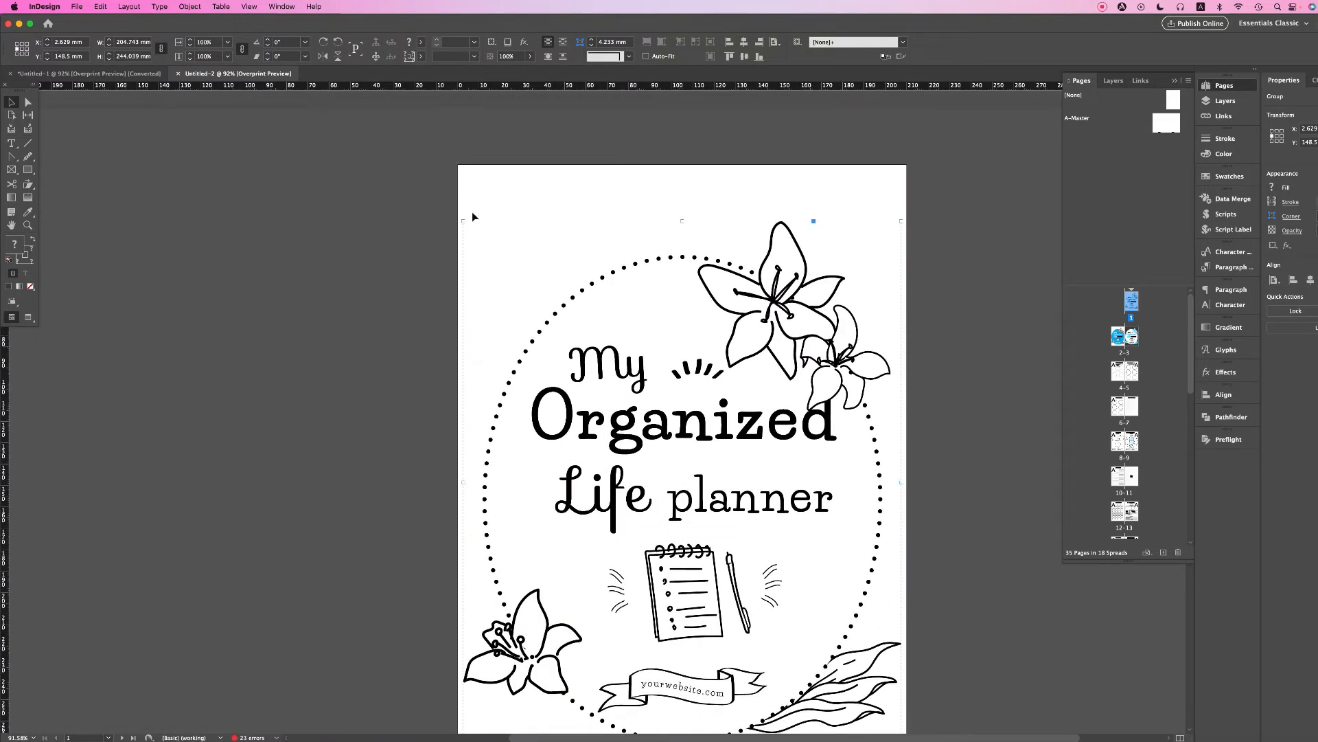
drag(482, 152, 528, 192)
scroll(706, 325, down, 10)
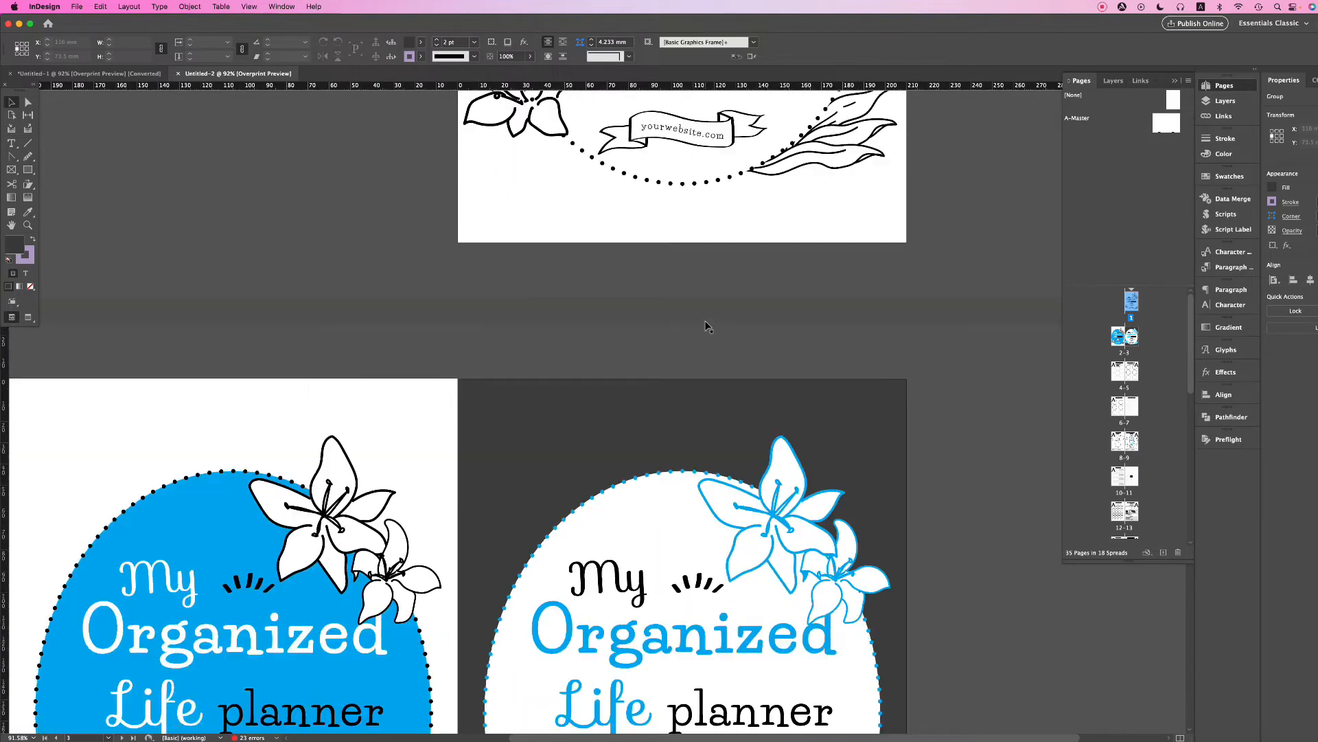
drag(516, 375, 519, 377)
scroll(627, 328, down, 5)
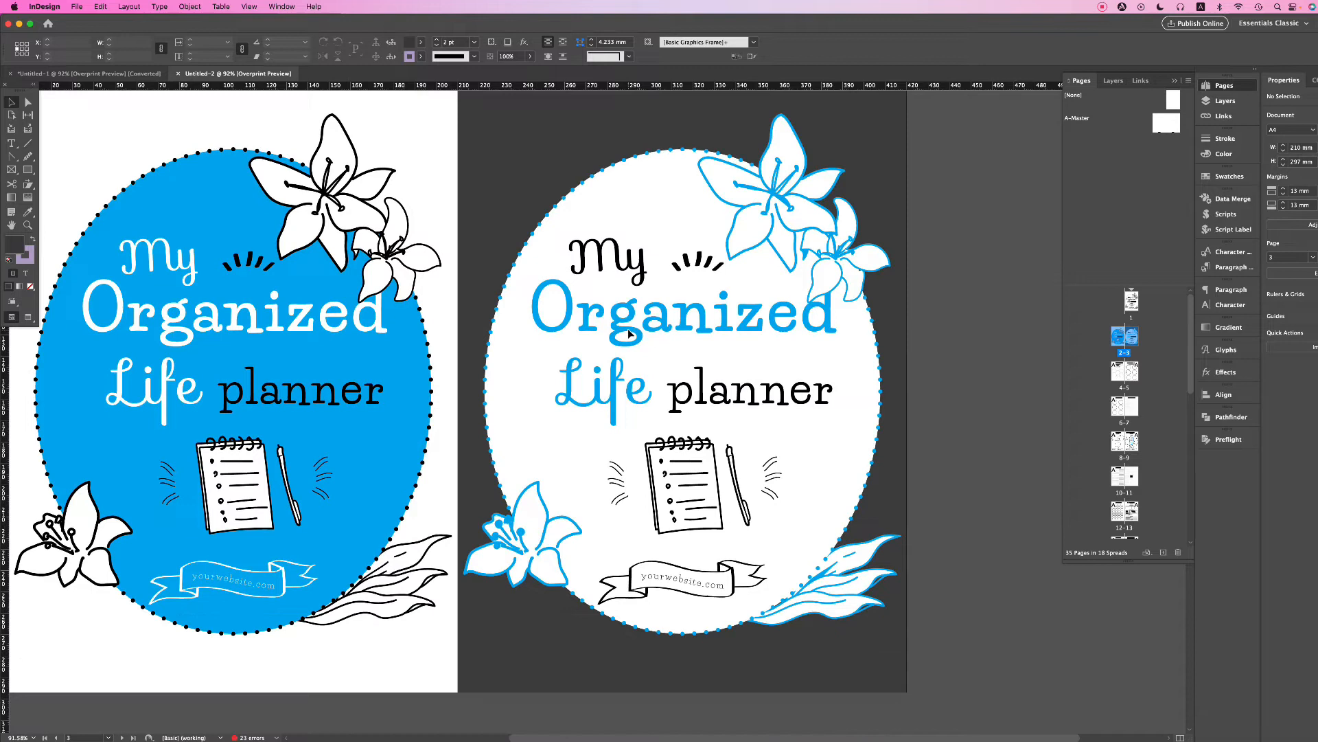
scroll(629, 332, up, 2)
click(560, 214)
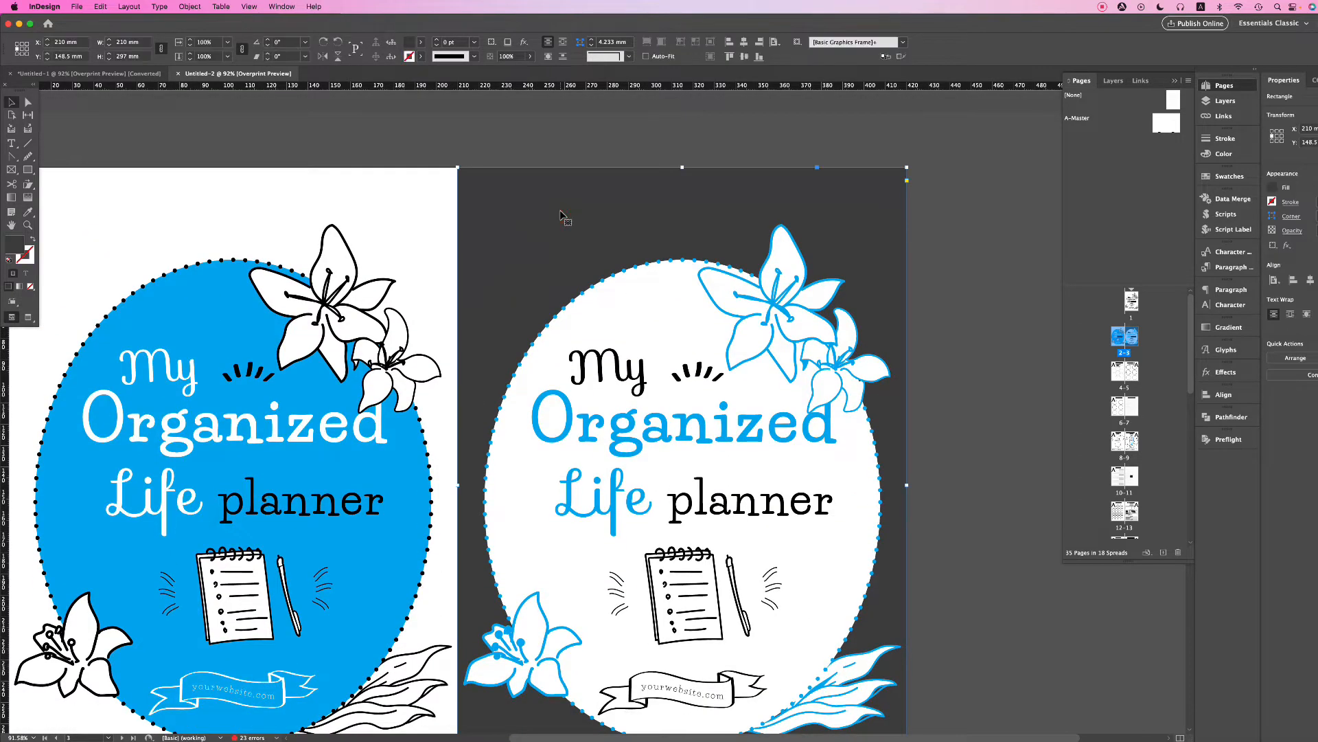
click(991, 272)
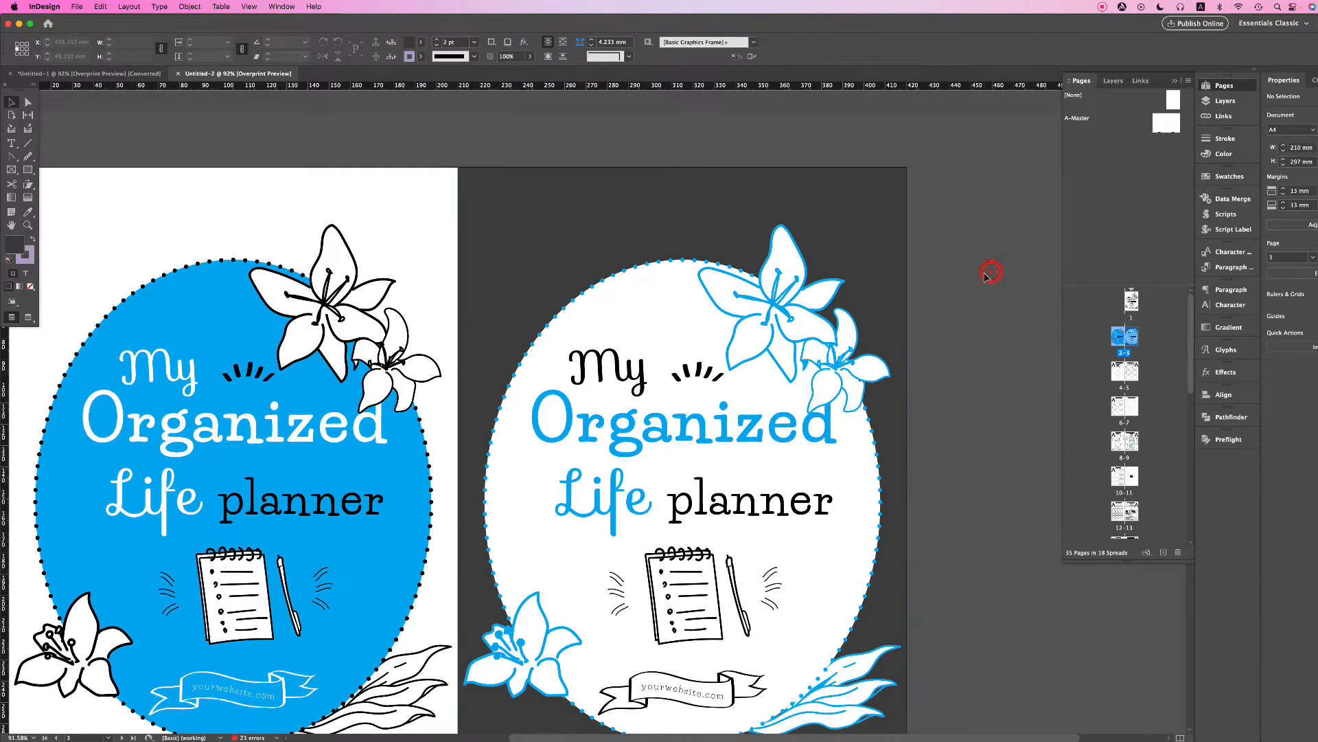
scroll(991, 272, down, 3)
scroll(975, 259, right, 3)
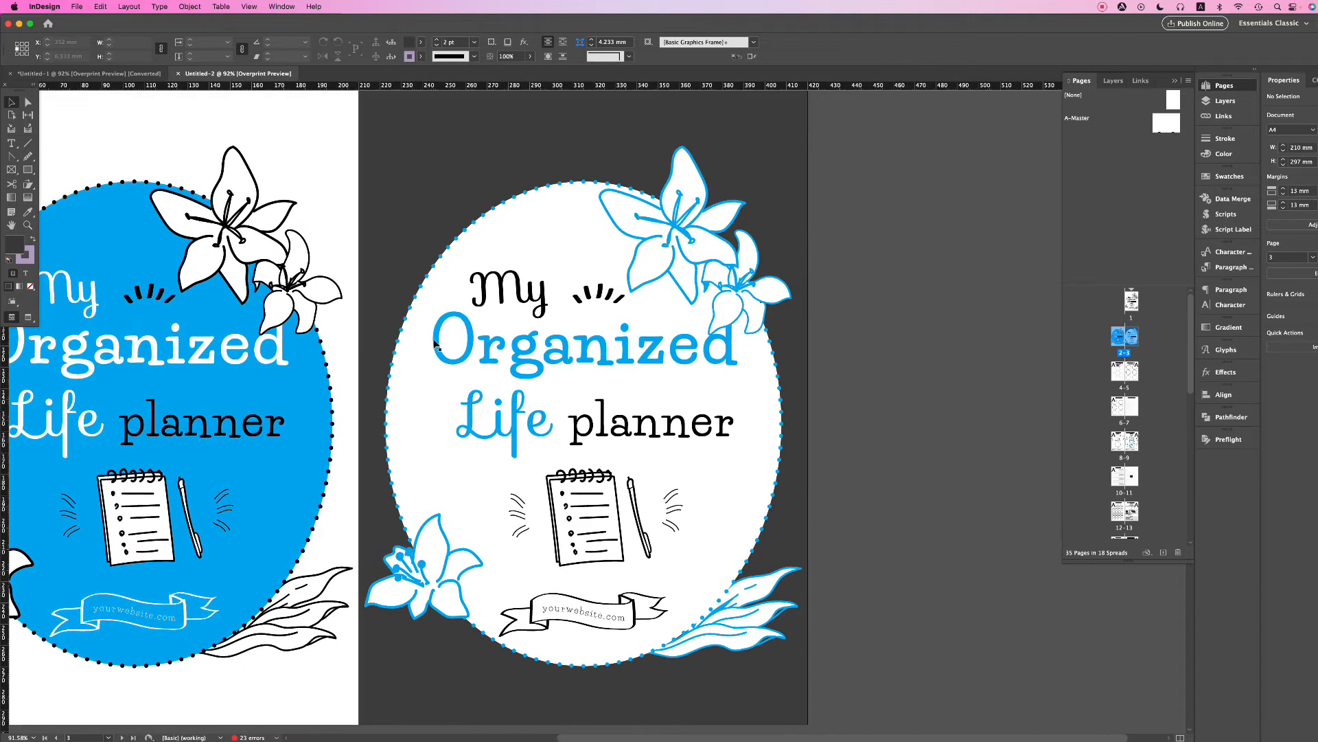
- Turn off facing pages in the document setup
click(76, 6)
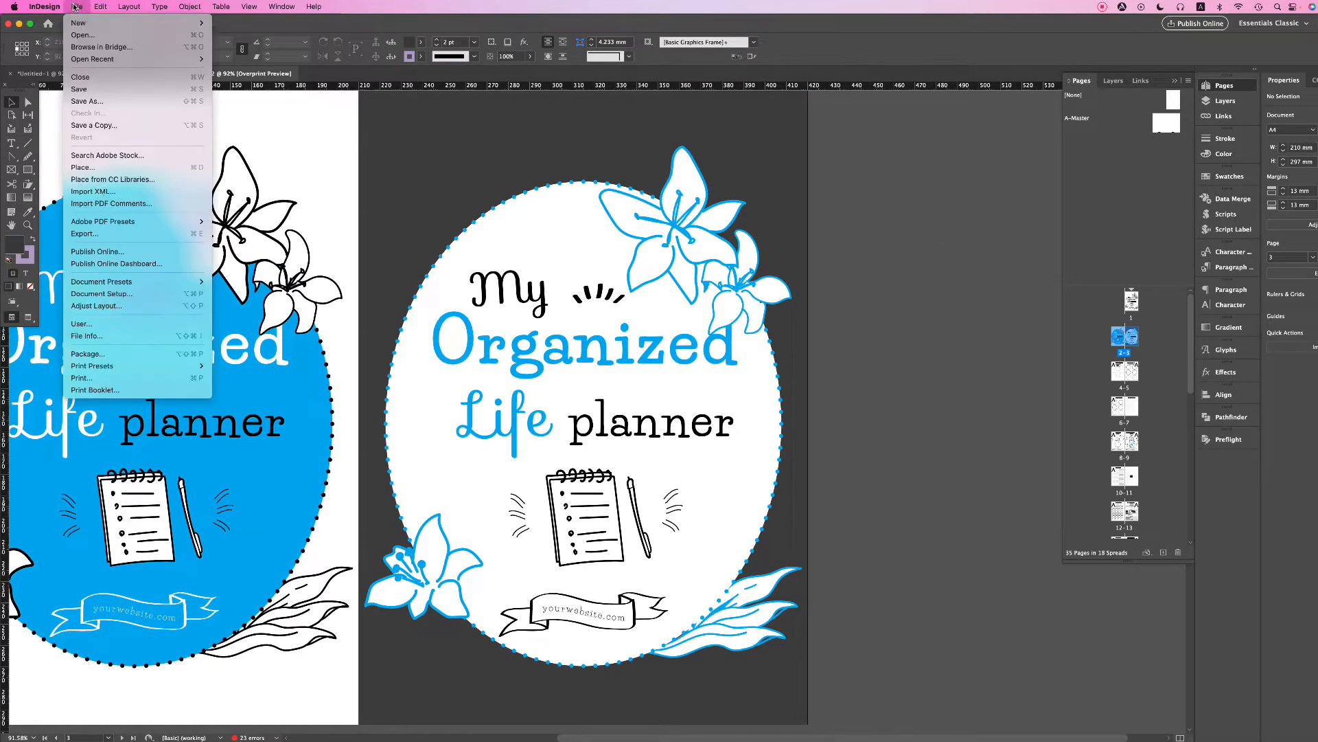
click(104, 293)
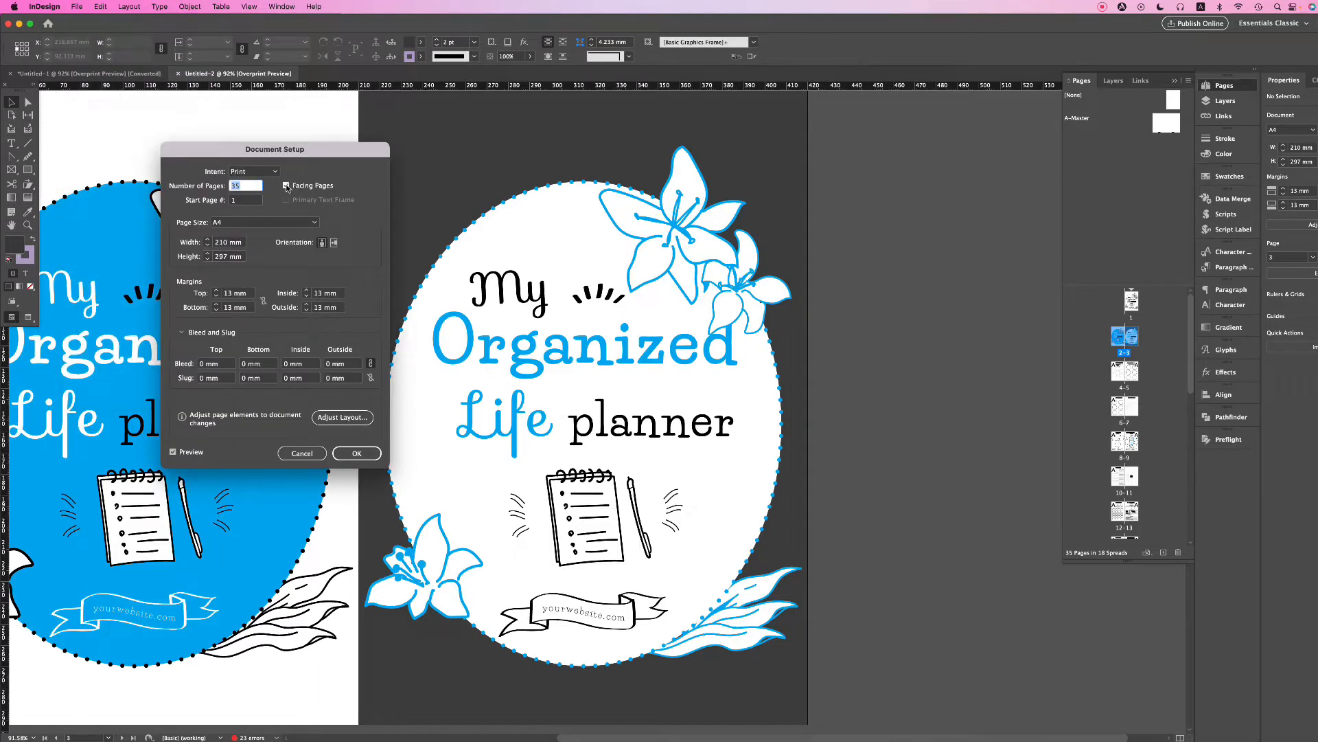
click(286, 186)
click(287, 186)
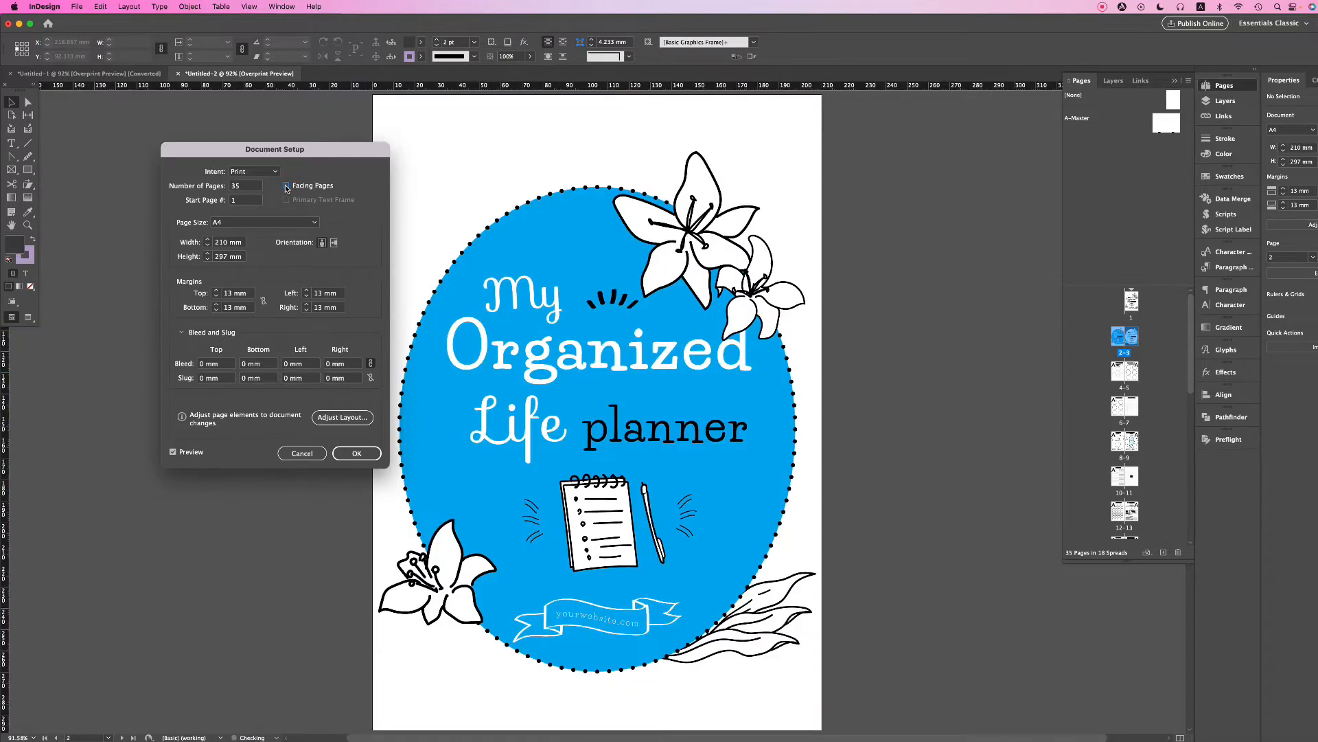
click(348, 457)
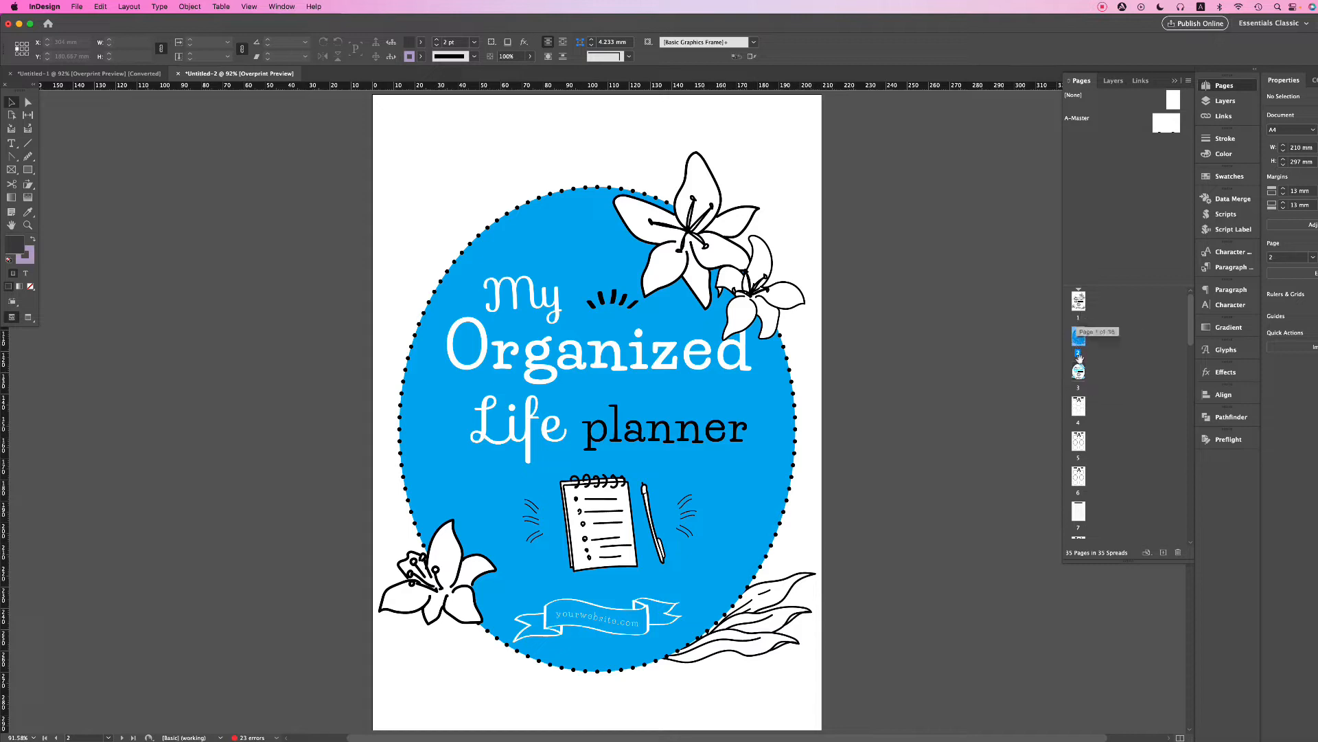
- Place the floral image 4.jpg from the Color folder into the dark background rectangle of the page 3 cover
drag(1079, 372, 1079, 372)
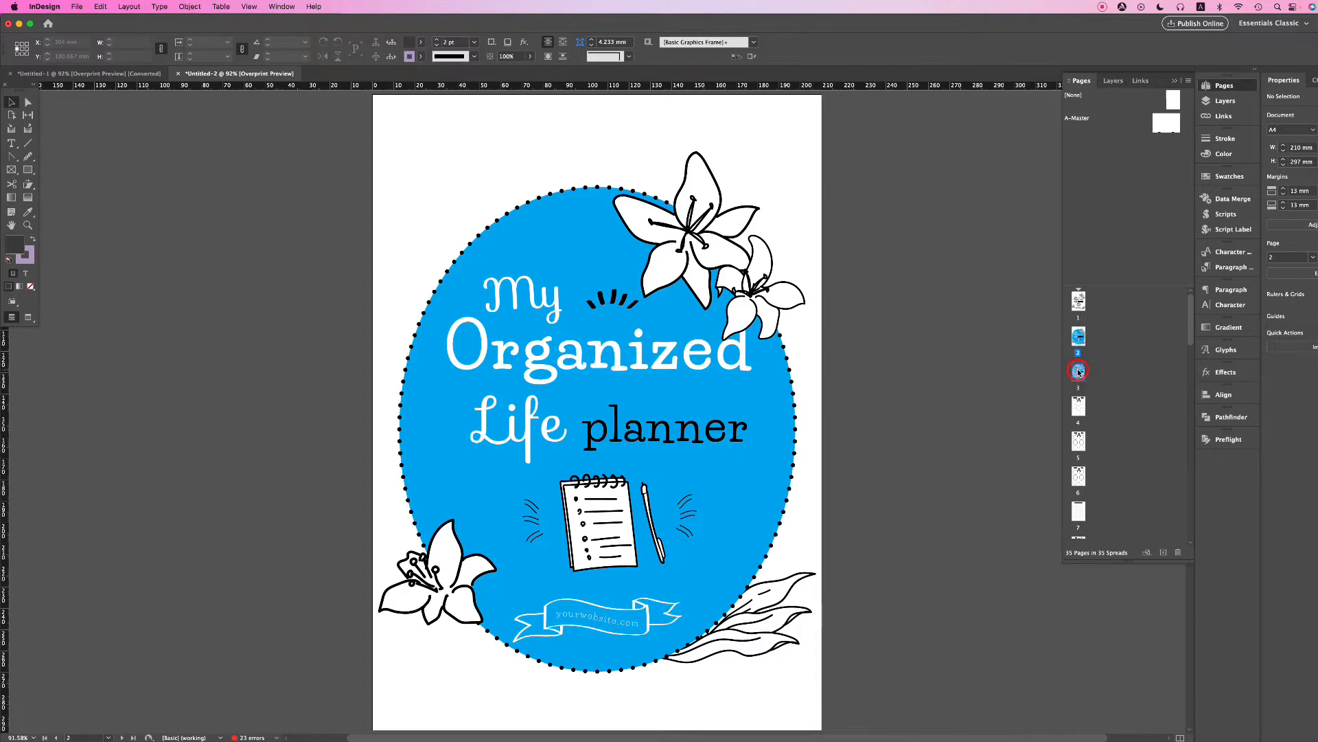
double_click(1079, 372)
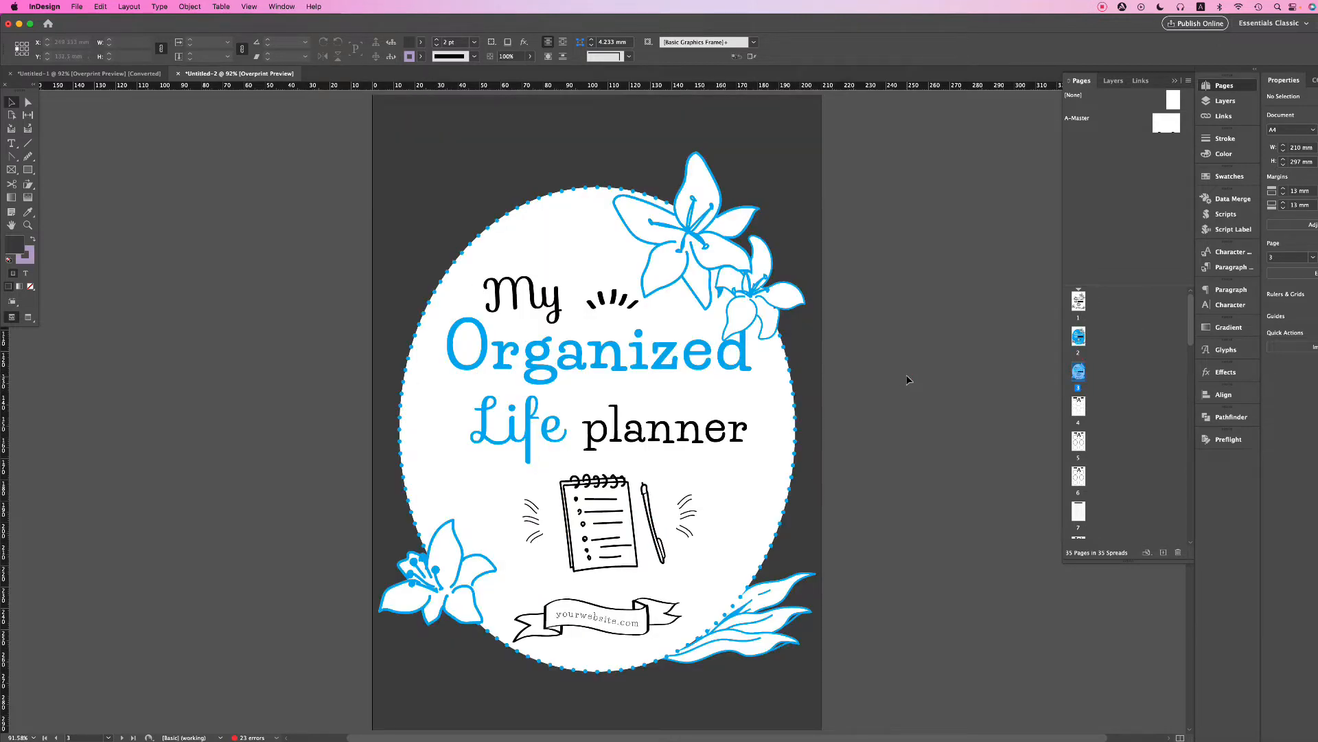
click(460, 127)
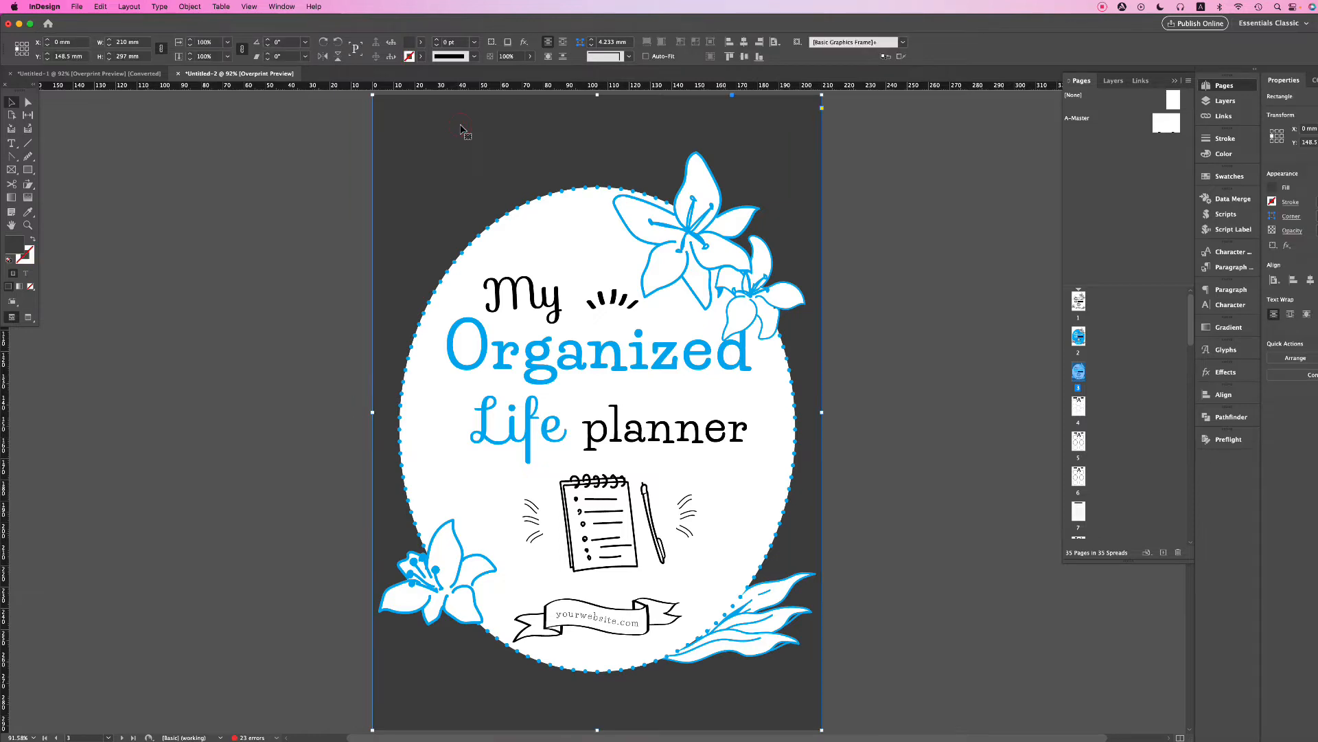
click(1021, 200)
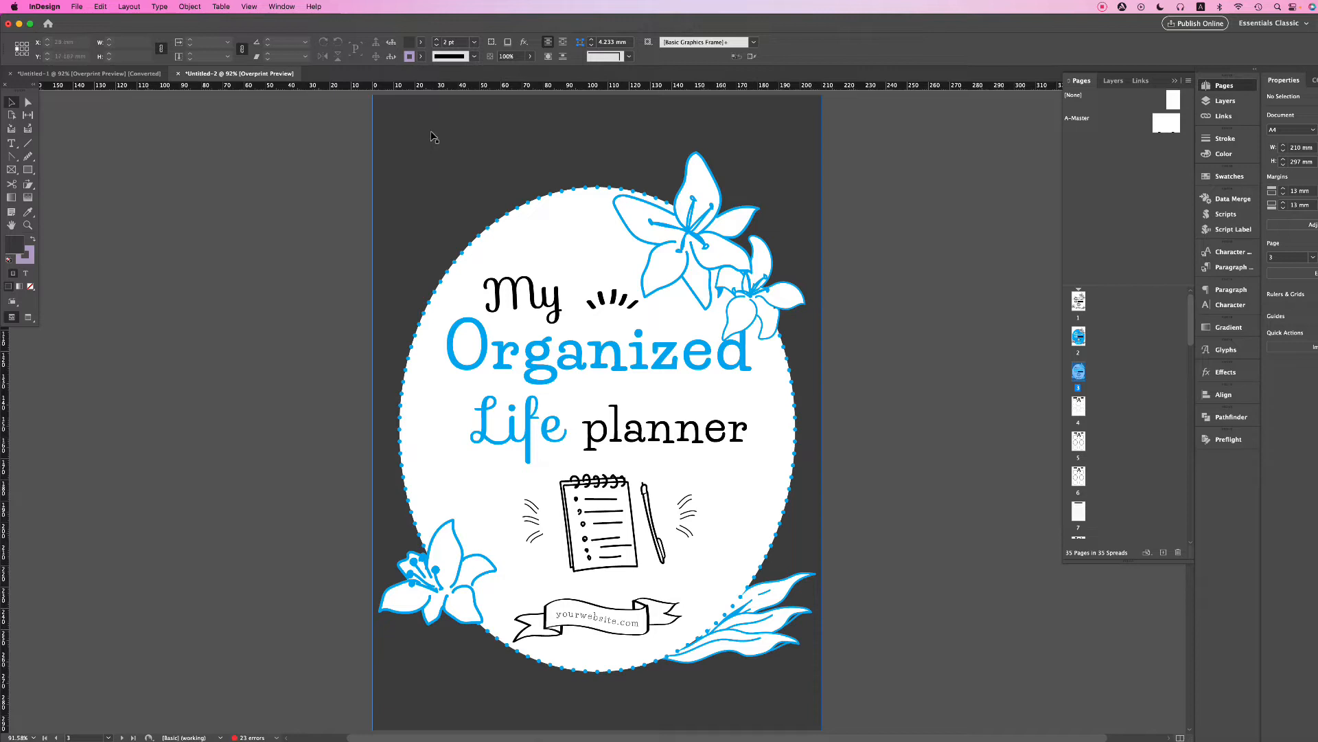
click(431, 133)
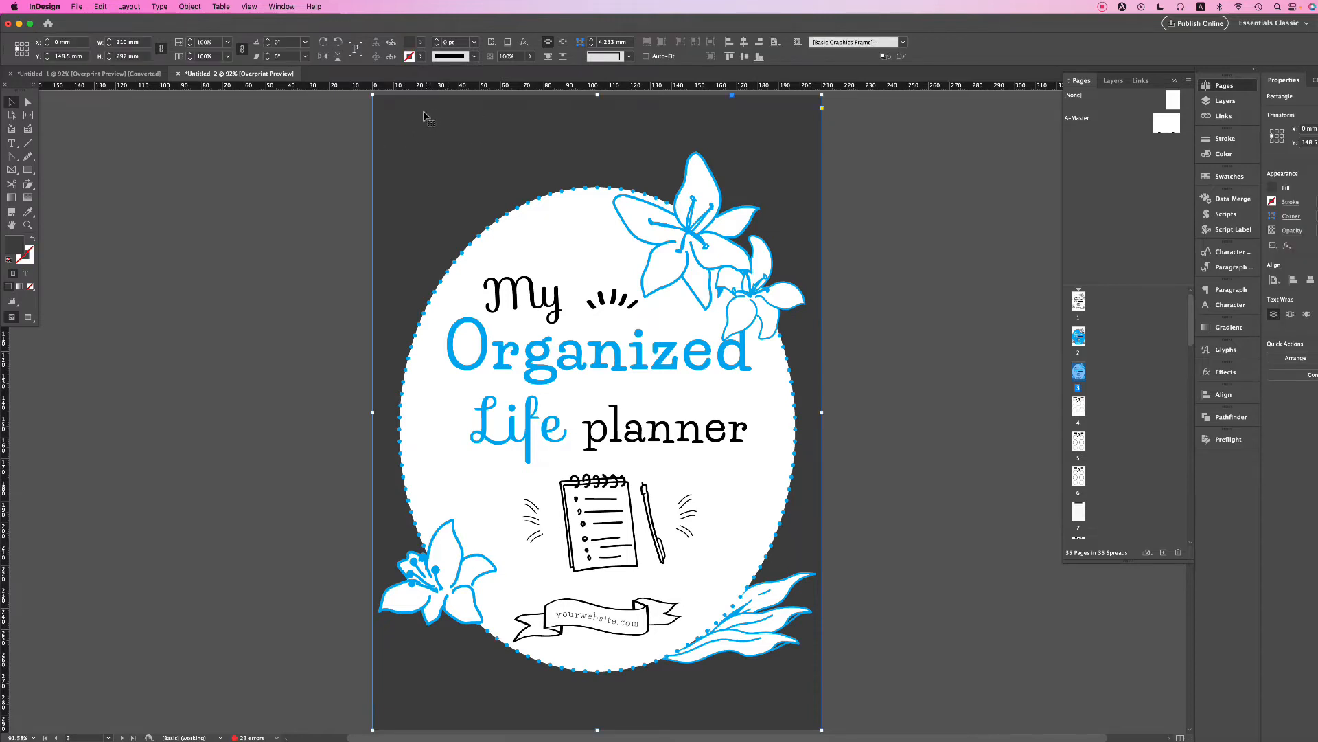
click(35, 740)
drag(230, 121, 70, 127)
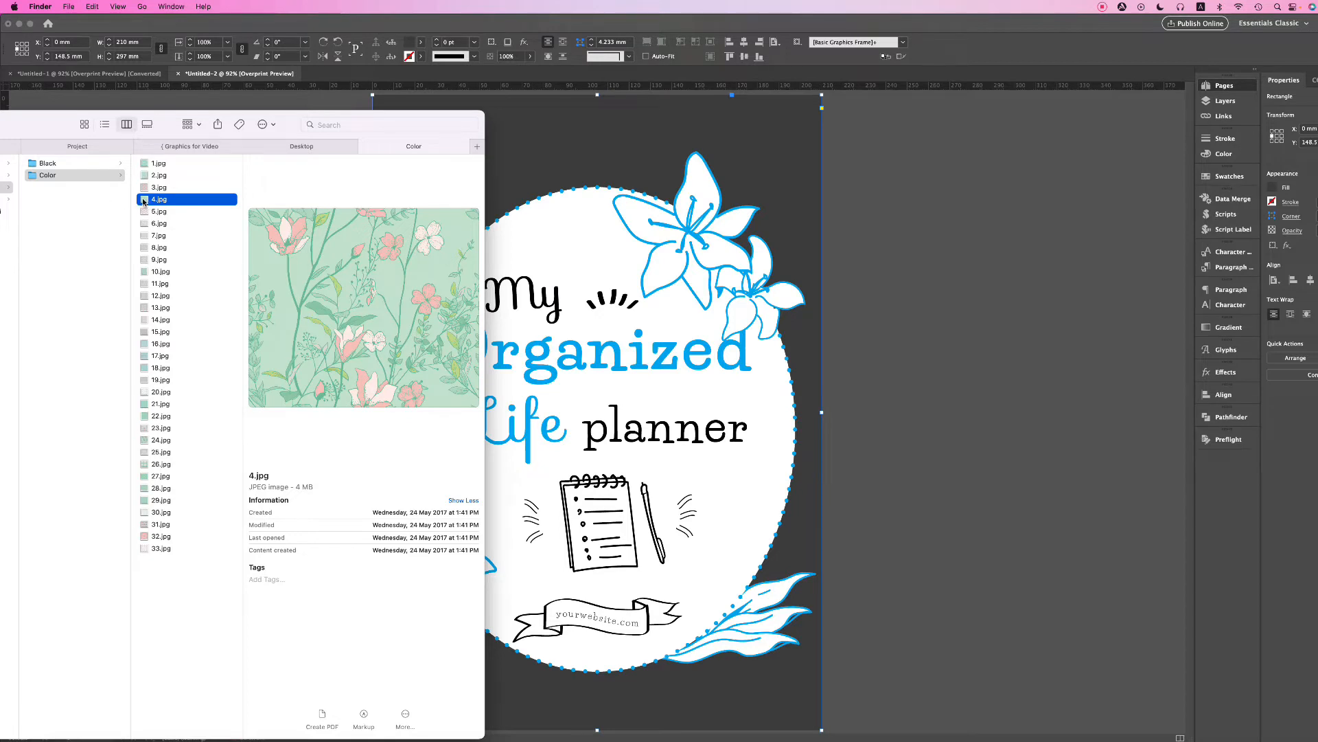
drag(143, 200, 563, 128)
click(916, 177)
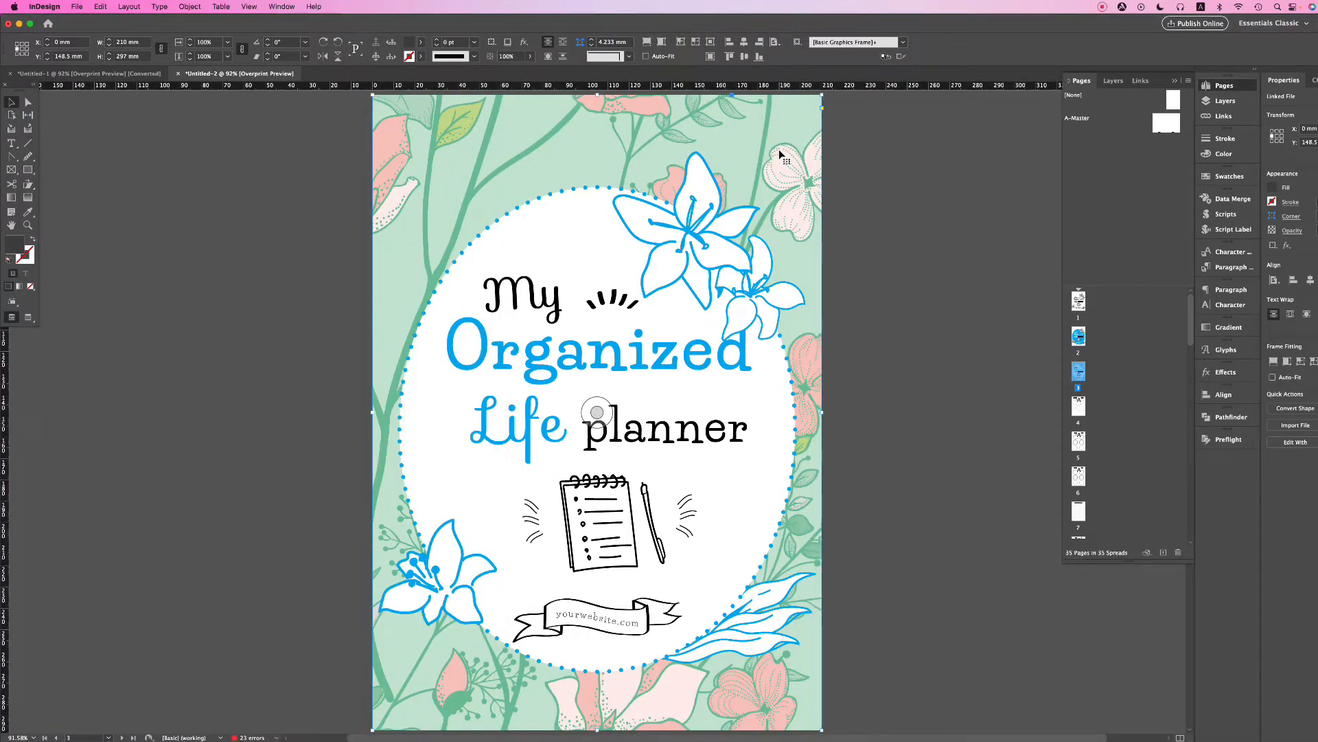
click(900, 190)
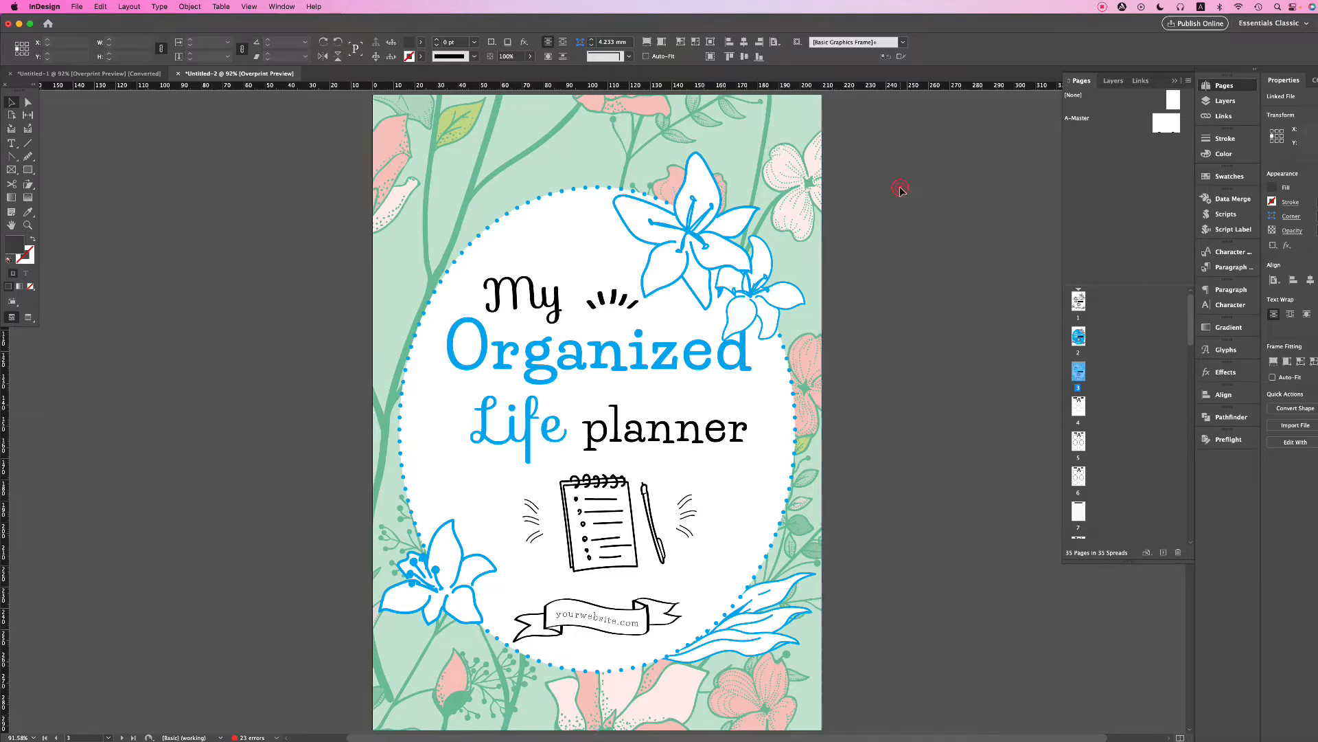
- Fit the floral image proportionally so that it fills the cover's background frame
click(809, 154)
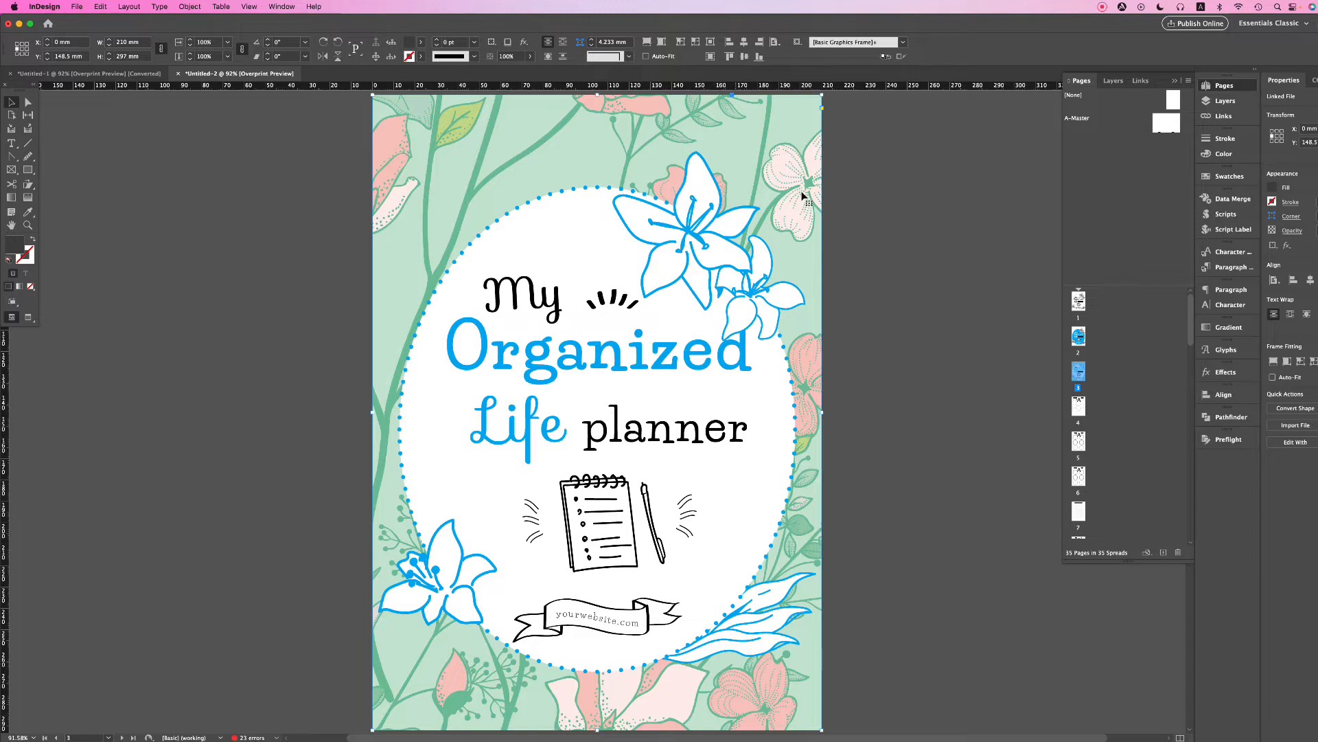
click(646, 42)
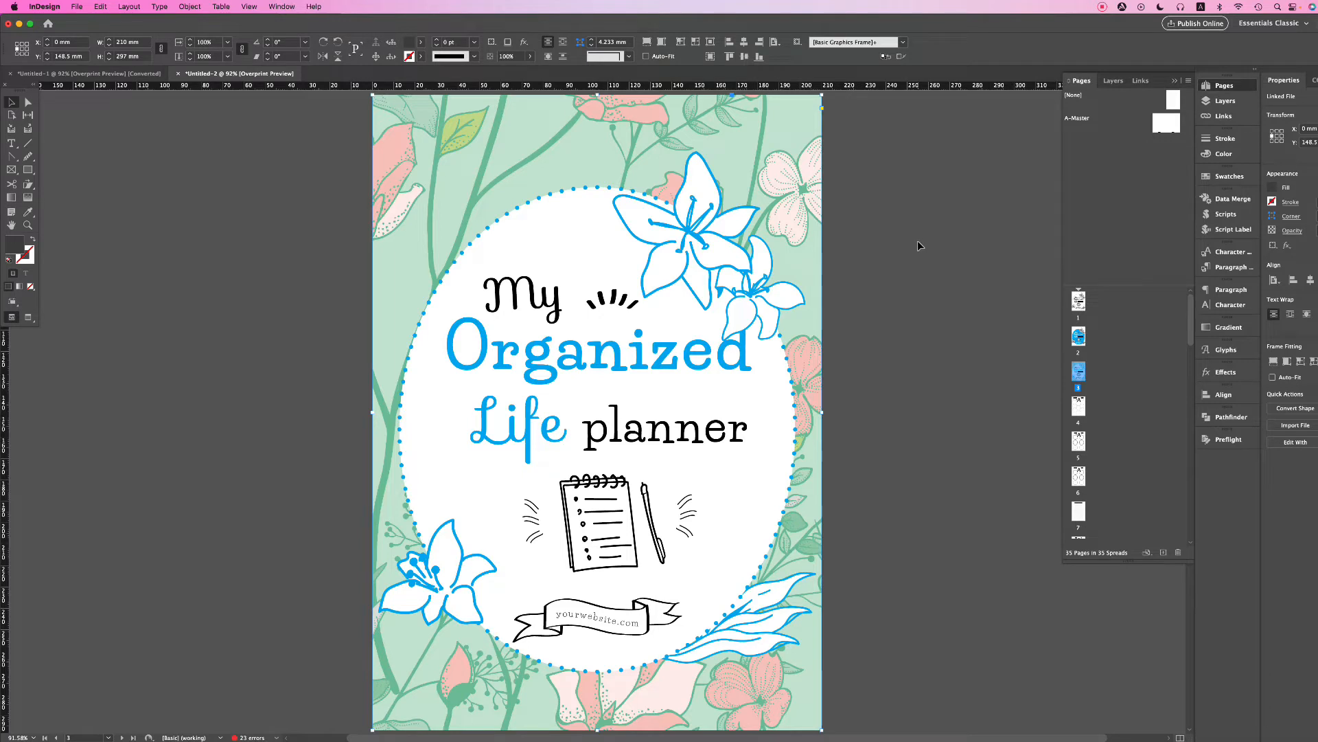
click(314, 183)
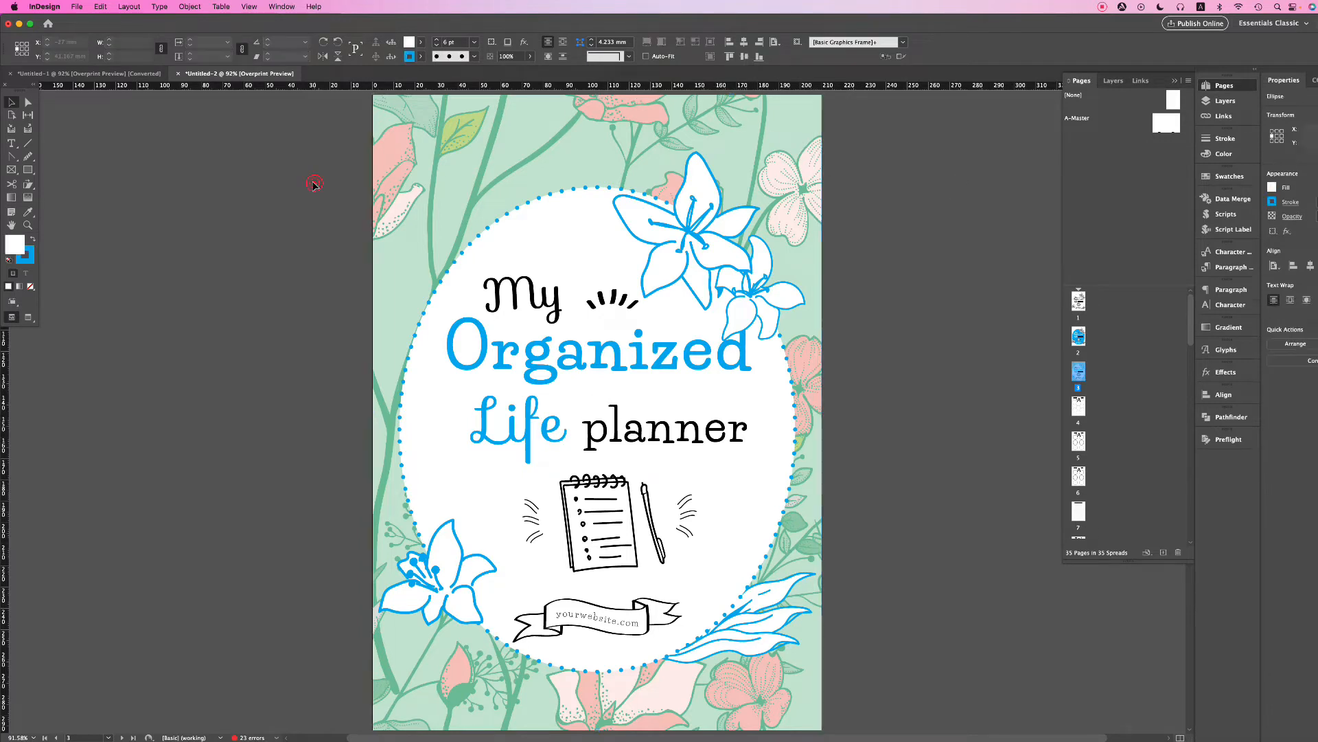
- Recolor the dotted stroke of the white ellipse with a pink sampled from the floral background using the Eyedropper tool
click(508, 217)
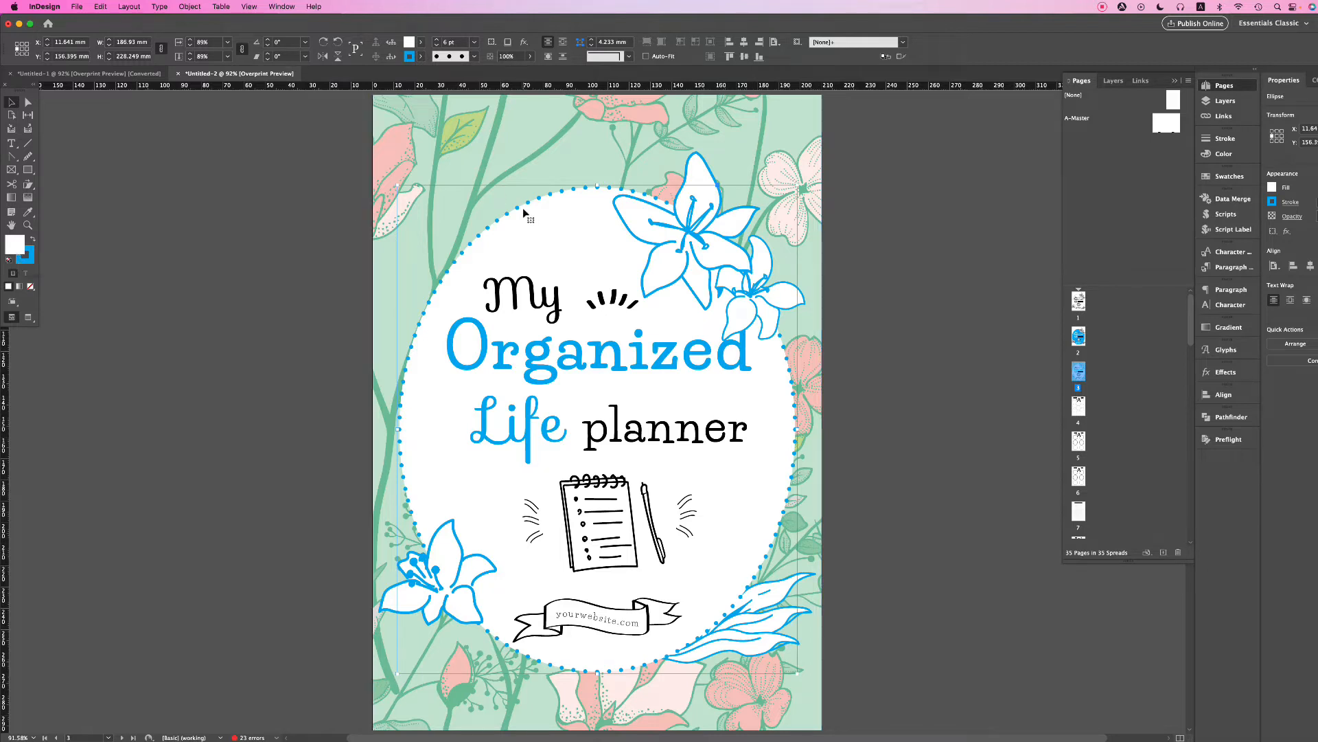
click(30, 259)
click(29, 213)
click(636, 109)
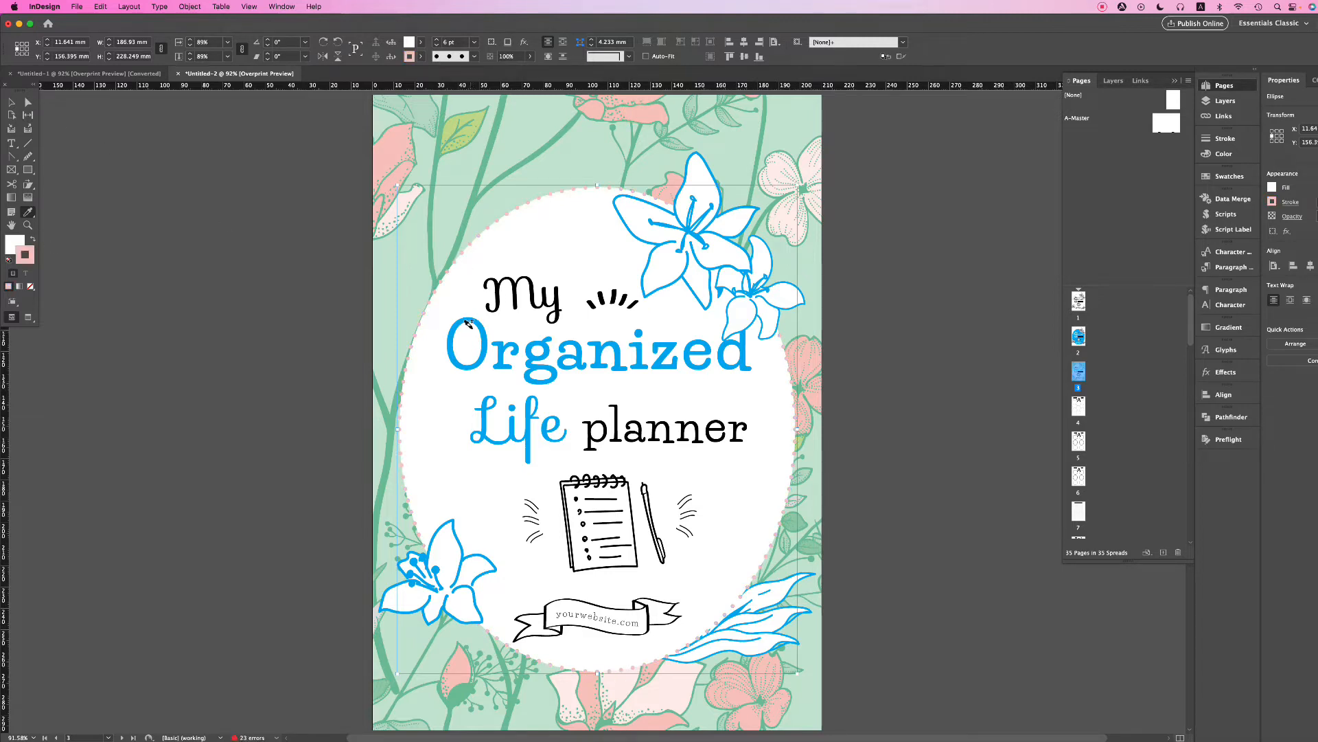
click(11, 103)
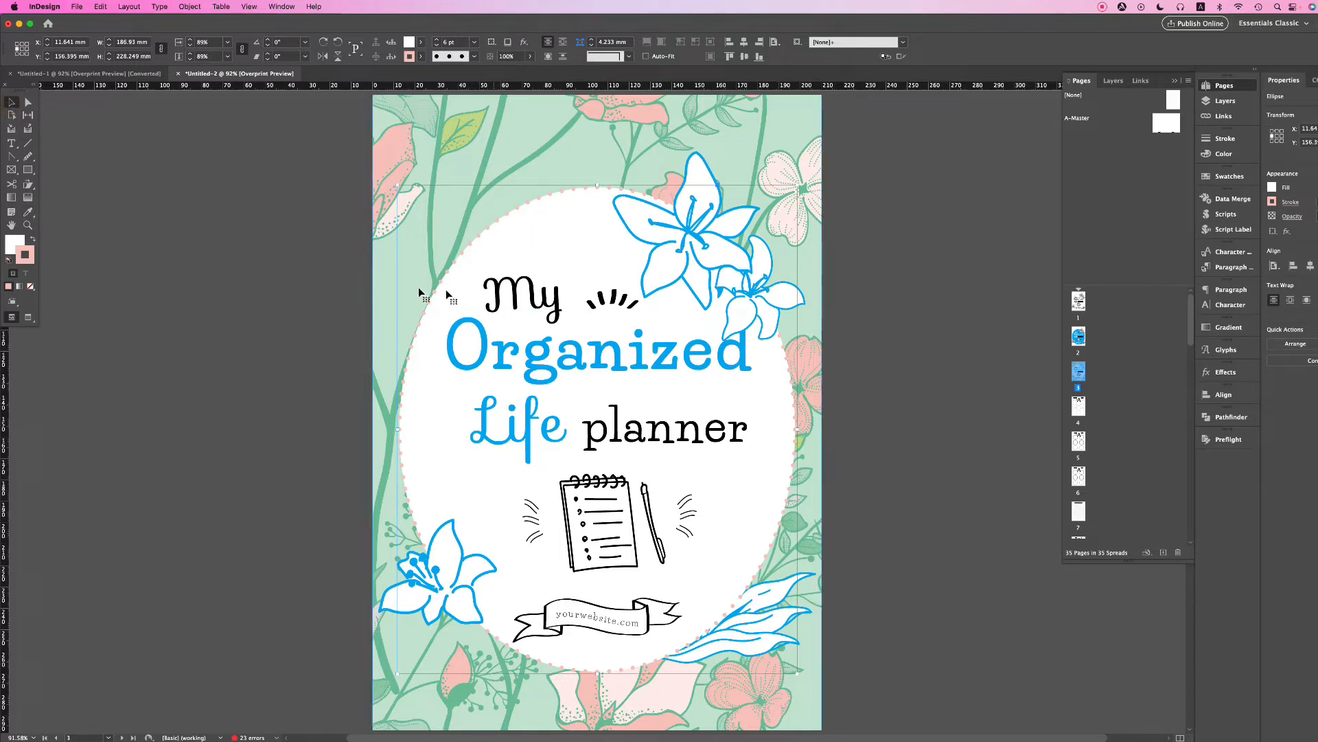
click(286, 229)
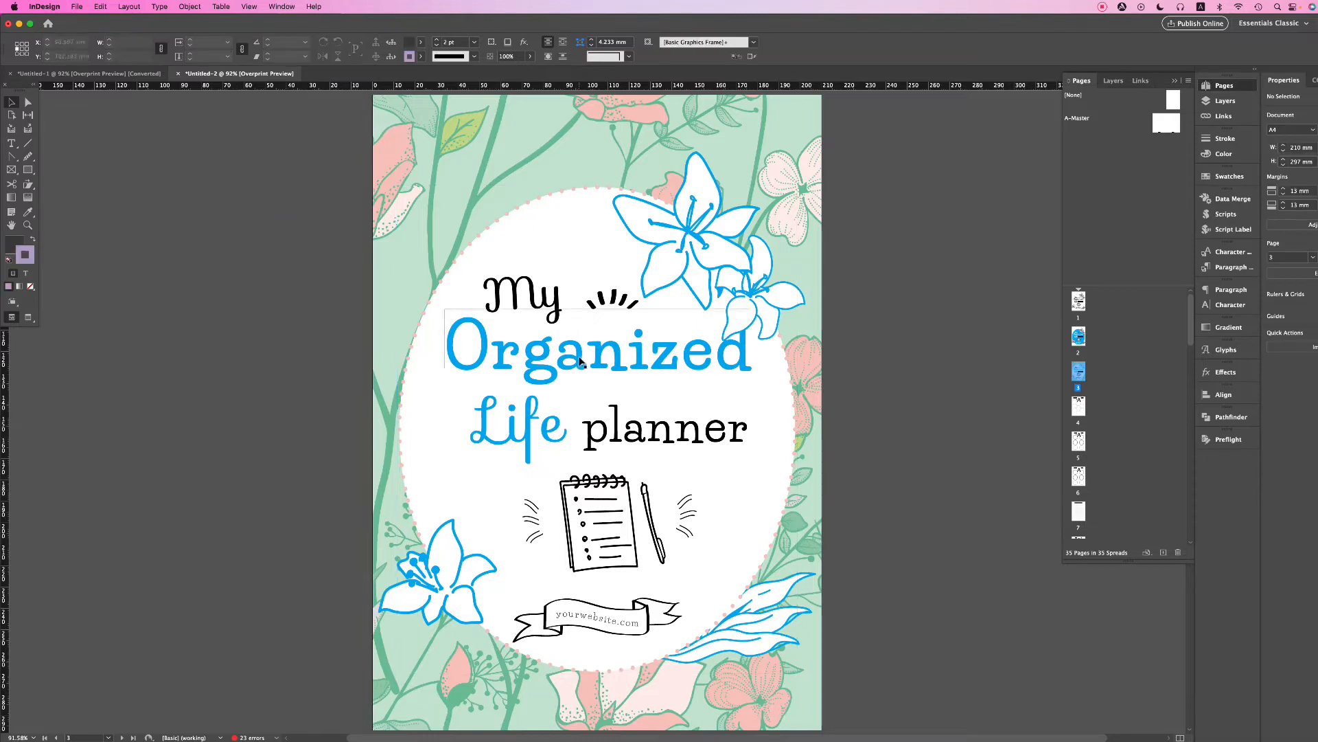
- Recolor the title words "Organized" and "Life" with a pink sampled from a flower in the background image
click(547, 424)
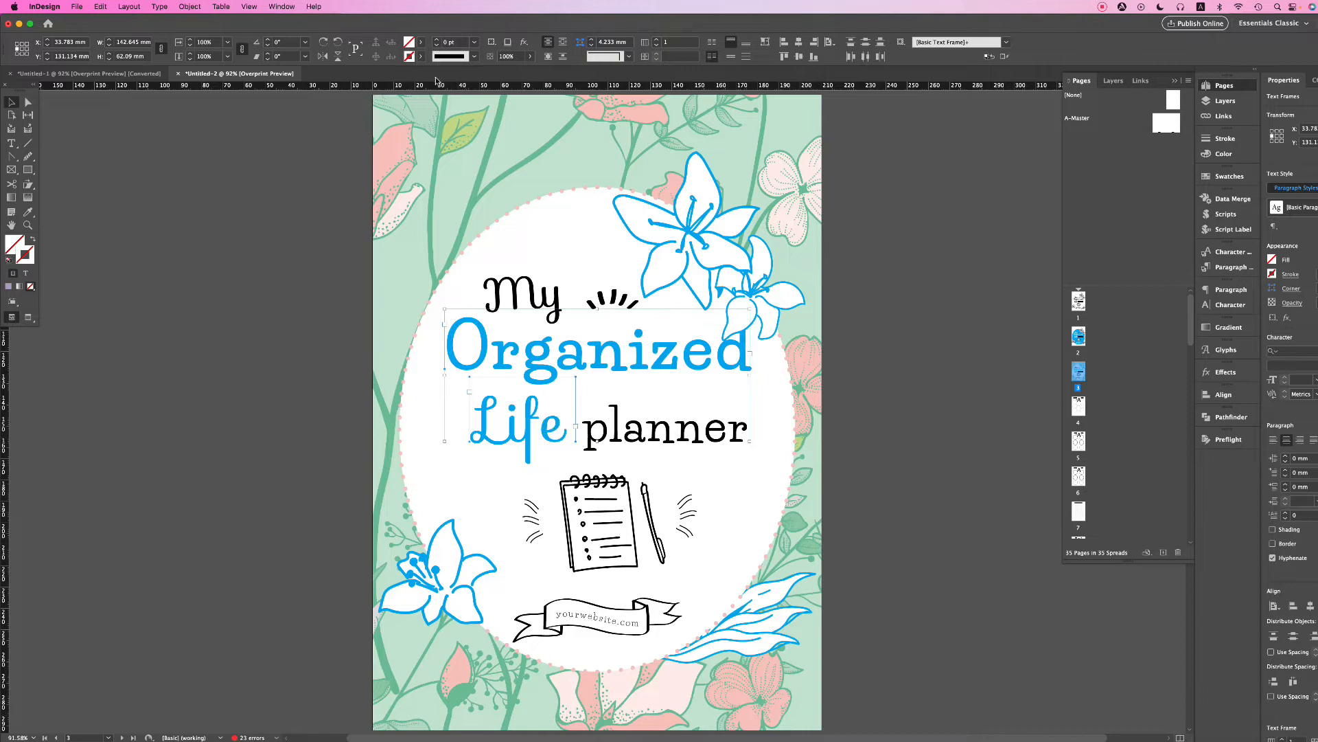
key(super+t)
click(1211, 179)
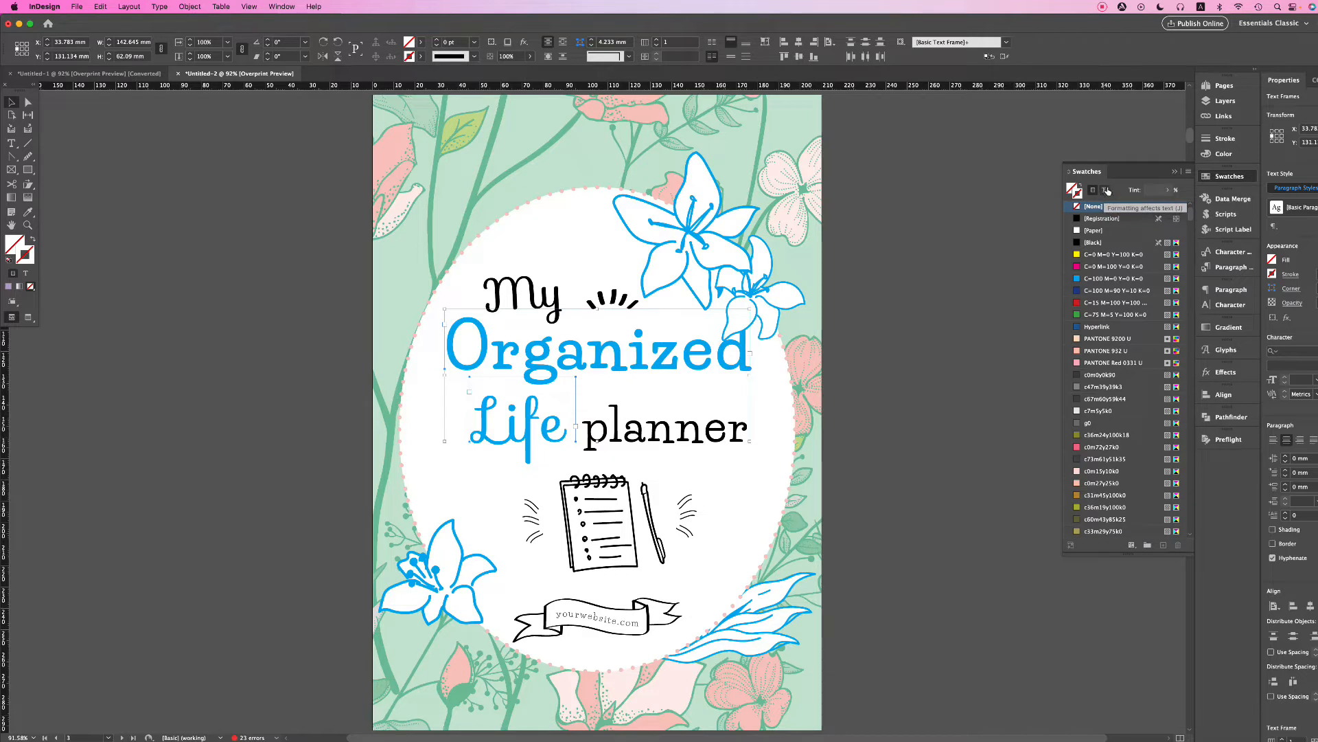
click(1104, 190)
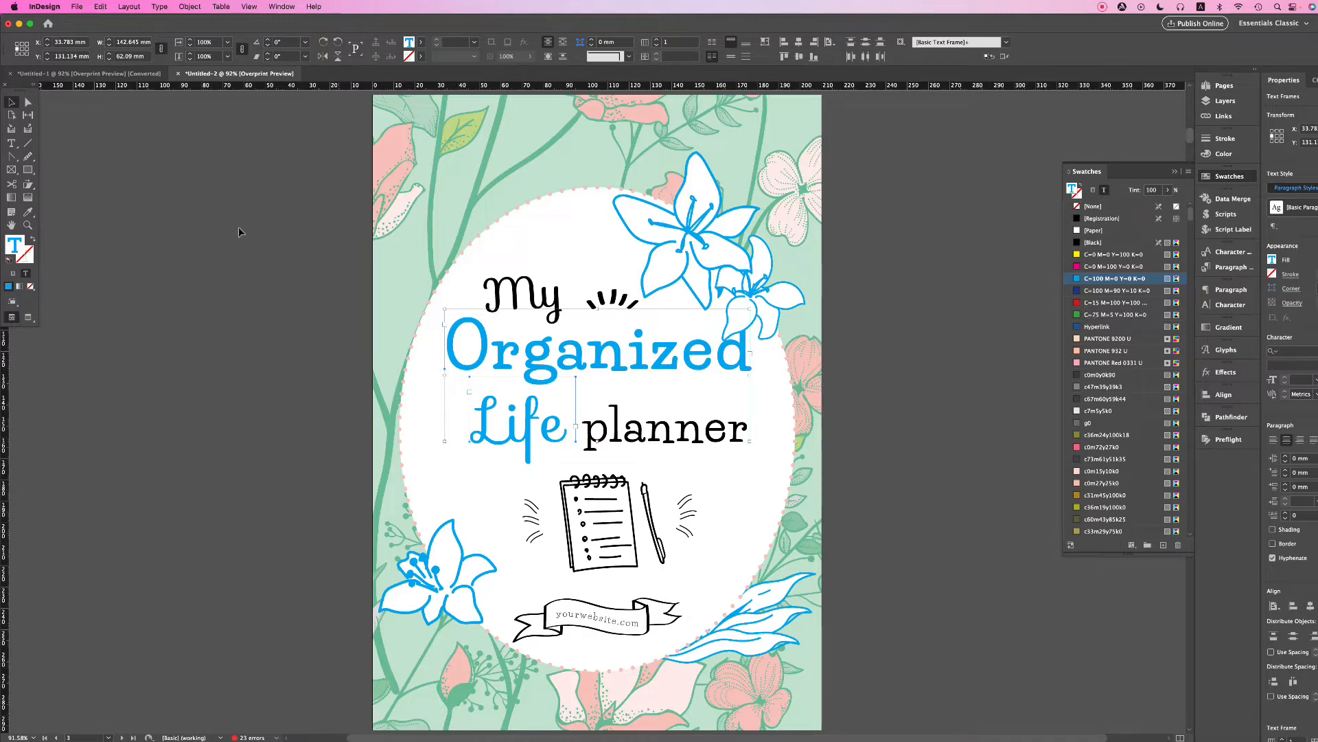
click(28, 214)
click(386, 139)
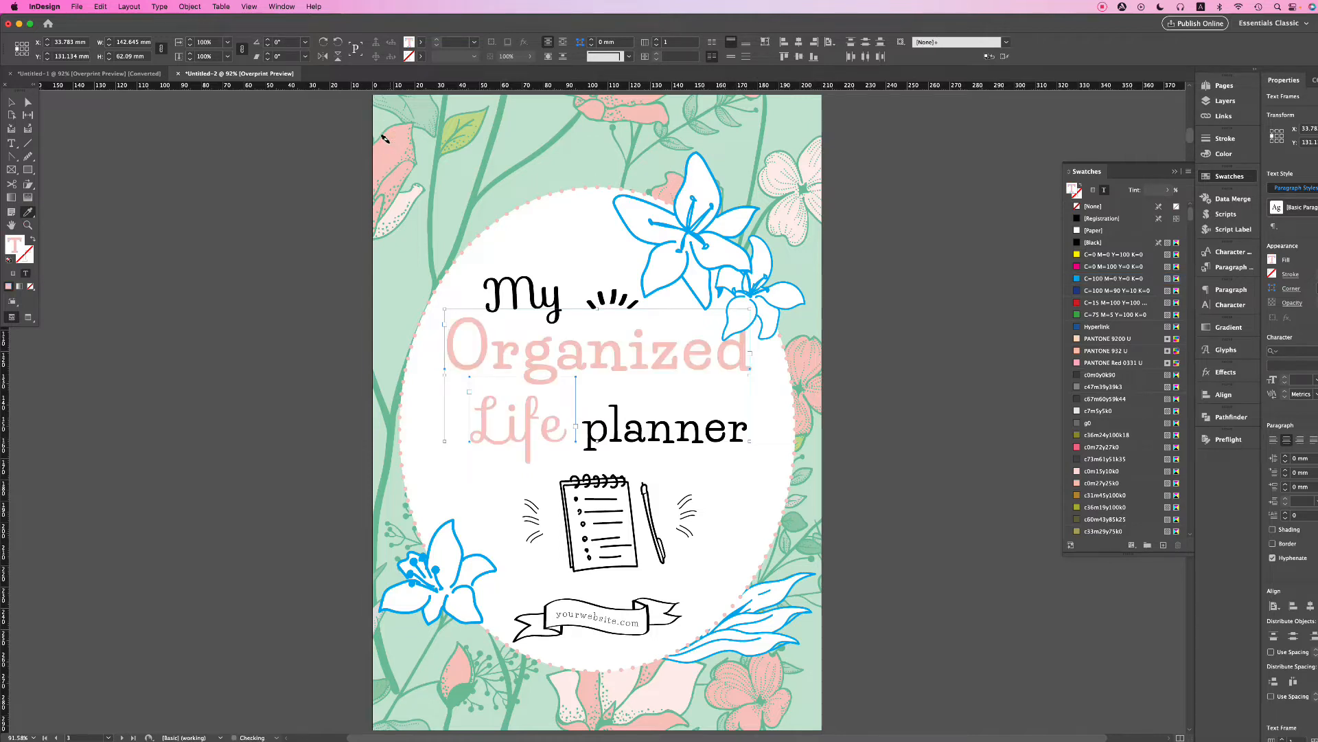
click(11, 103)
click(940, 287)
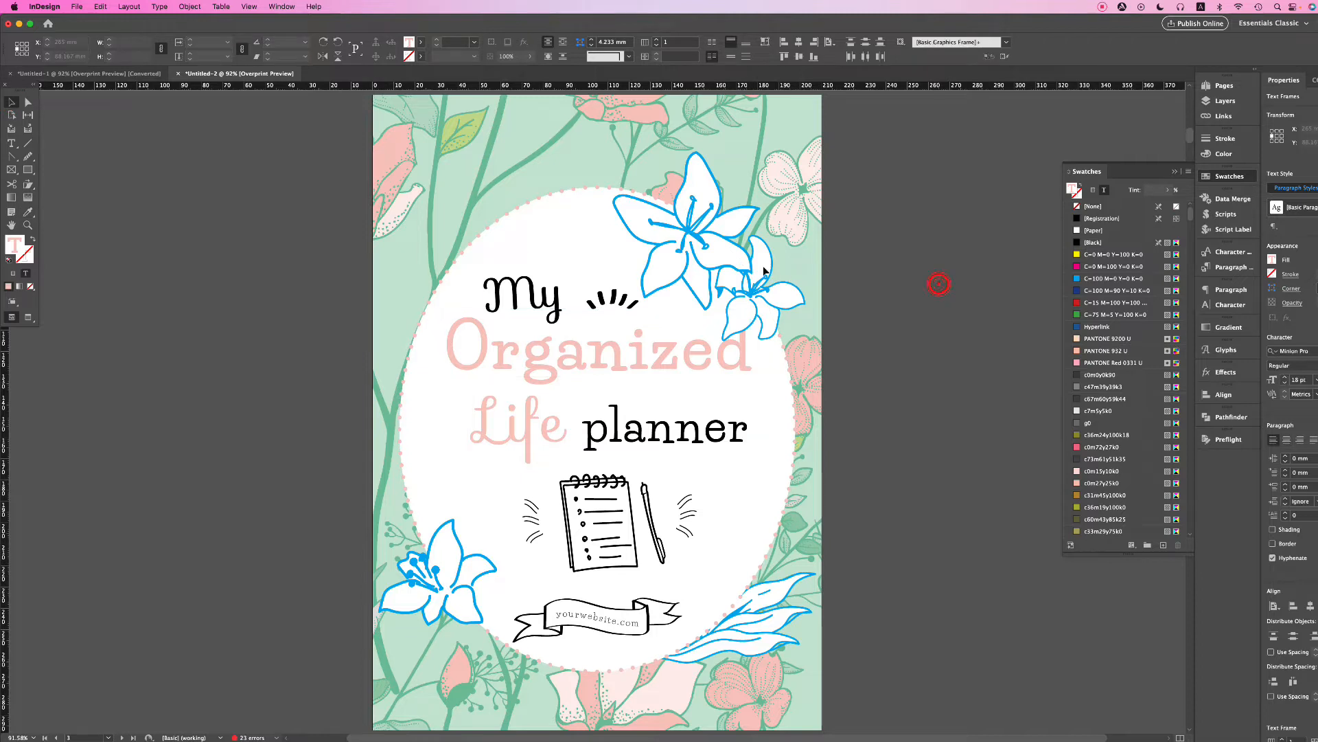
click(723, 239)
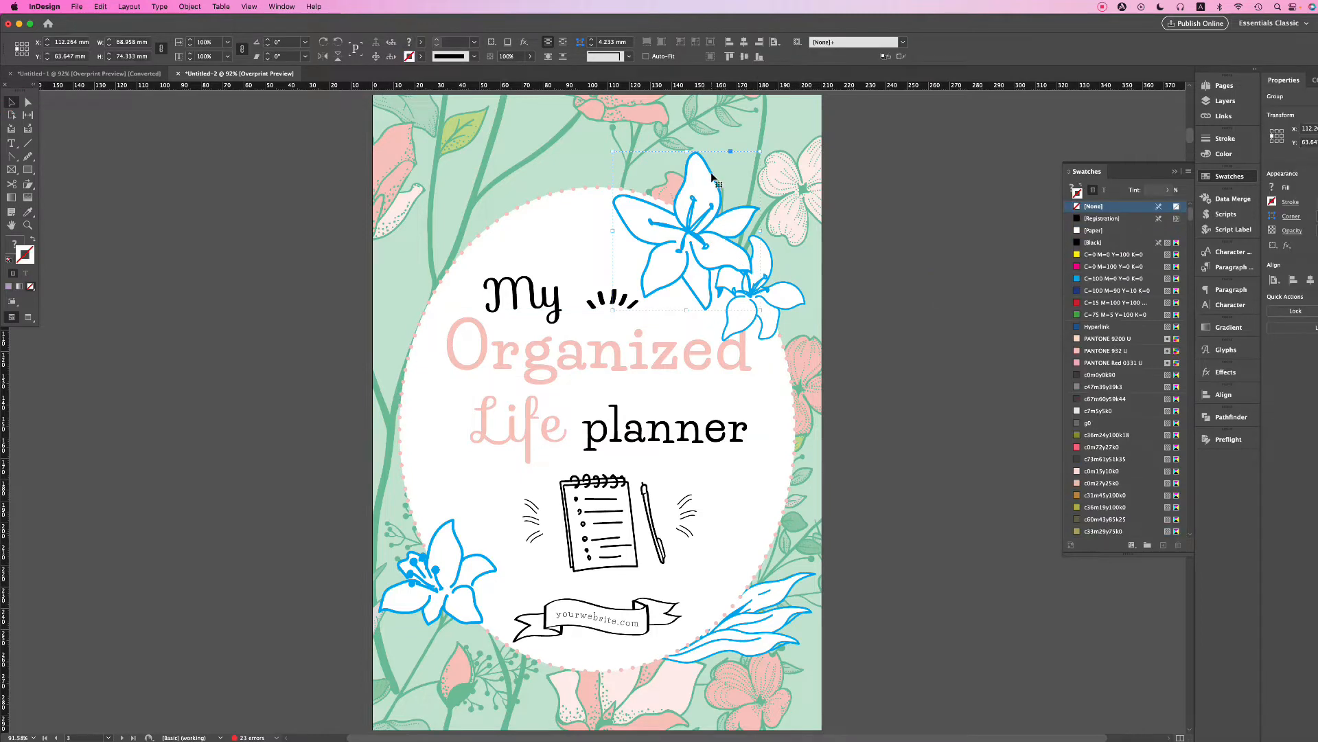
click(959, 361)
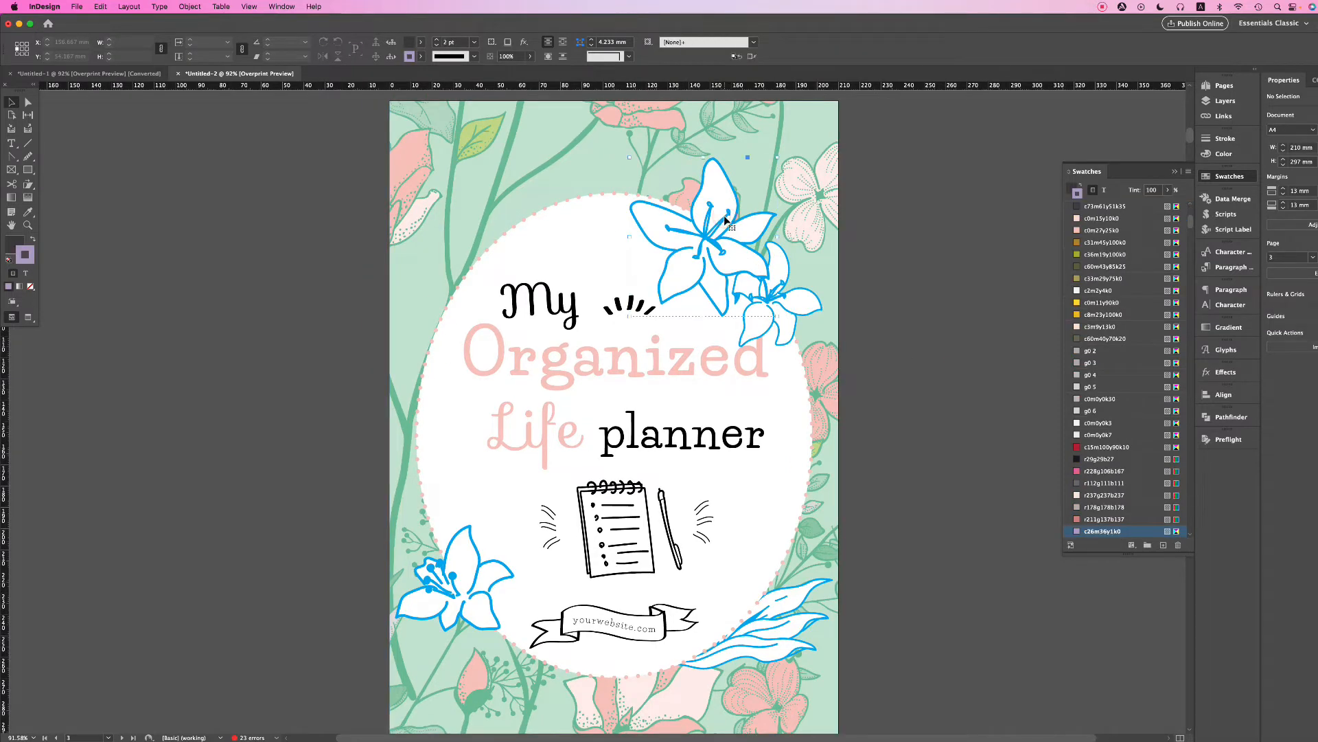
click(724, 222)
shift+click(724, 221)
click(936, 298)
click(767, 214)
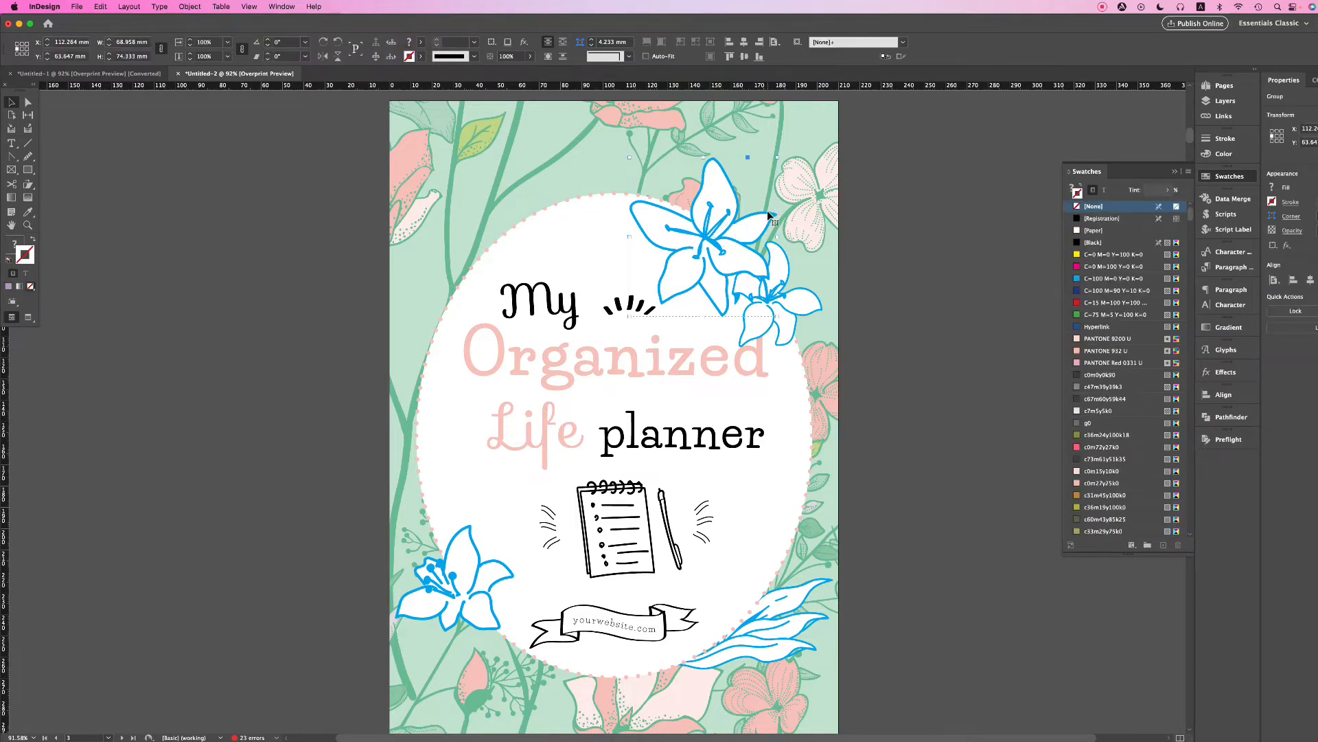
drag(768, 215, 784, 232)
key(super+z)
- Fill the right petal of the large upper flower with the PANTONE Red 0331 U swatch
click(960, 232)
click(771, 217)
double_click(771, 217)
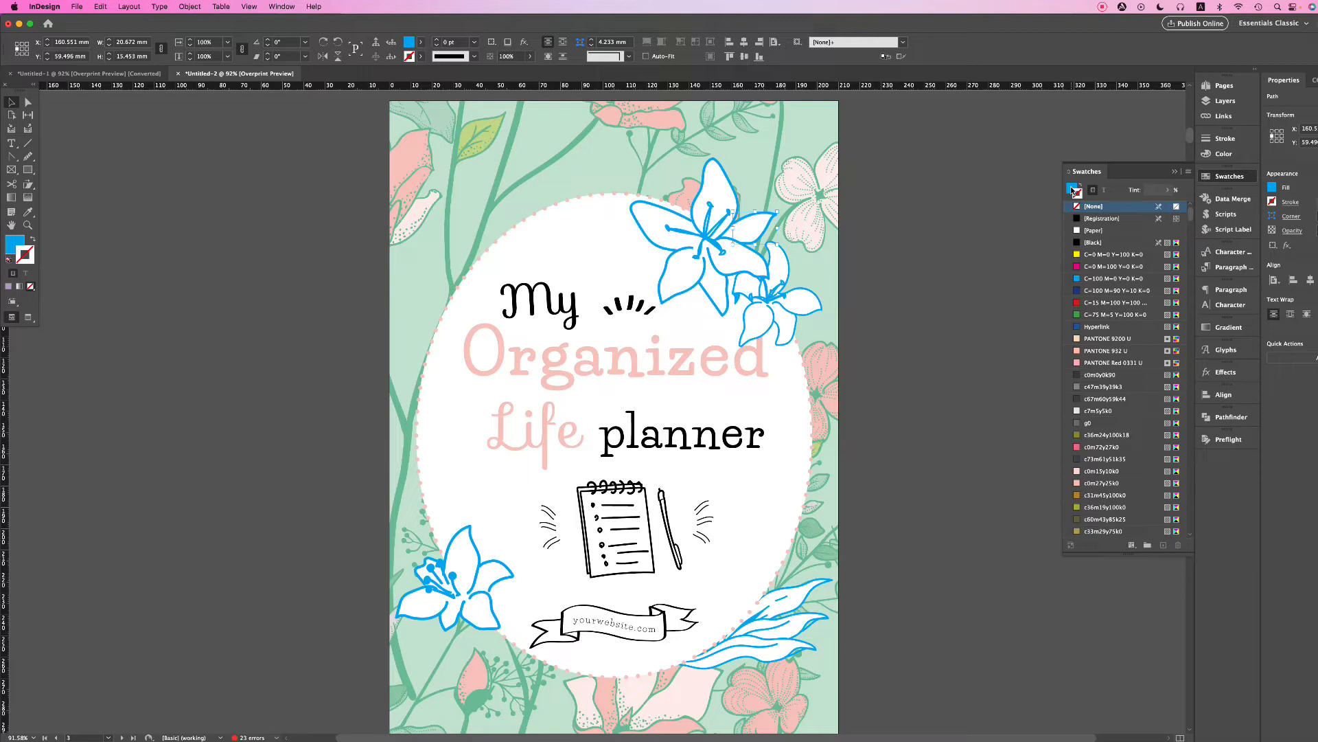
click(1072, 187)
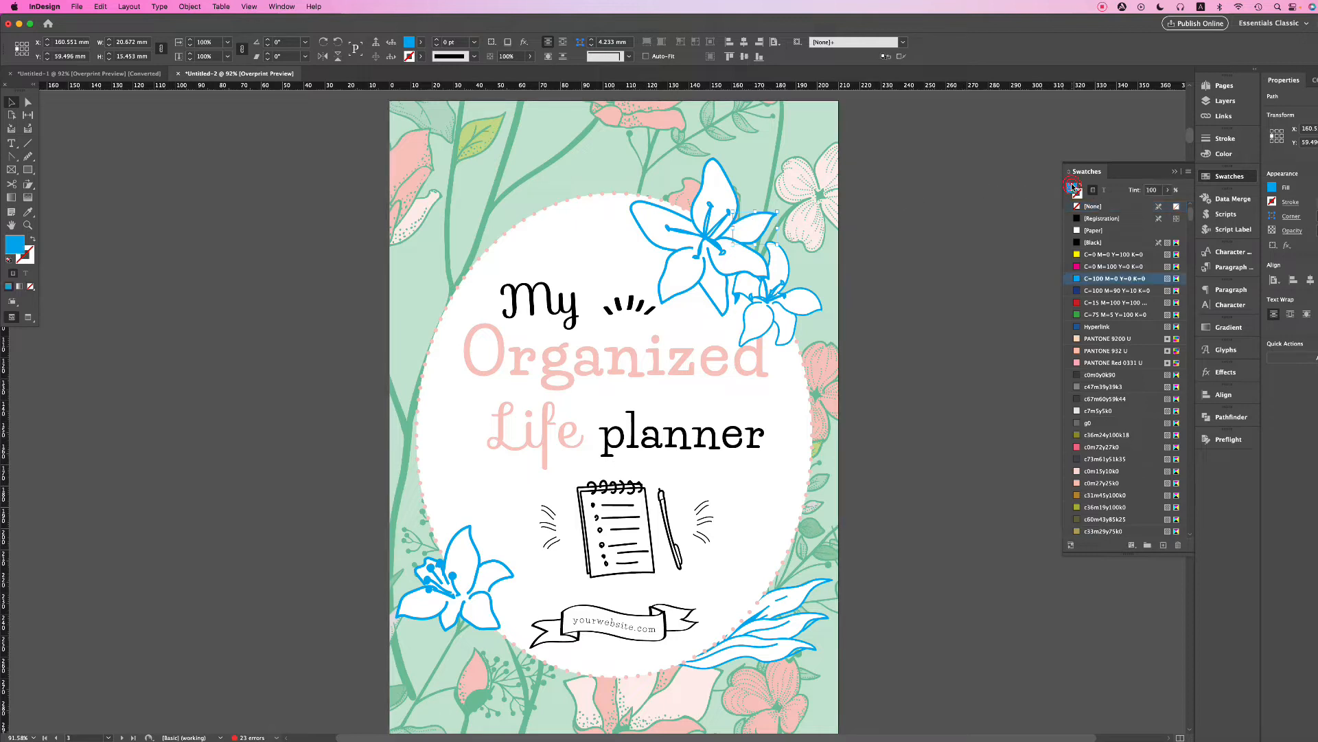
click(1084, 363)
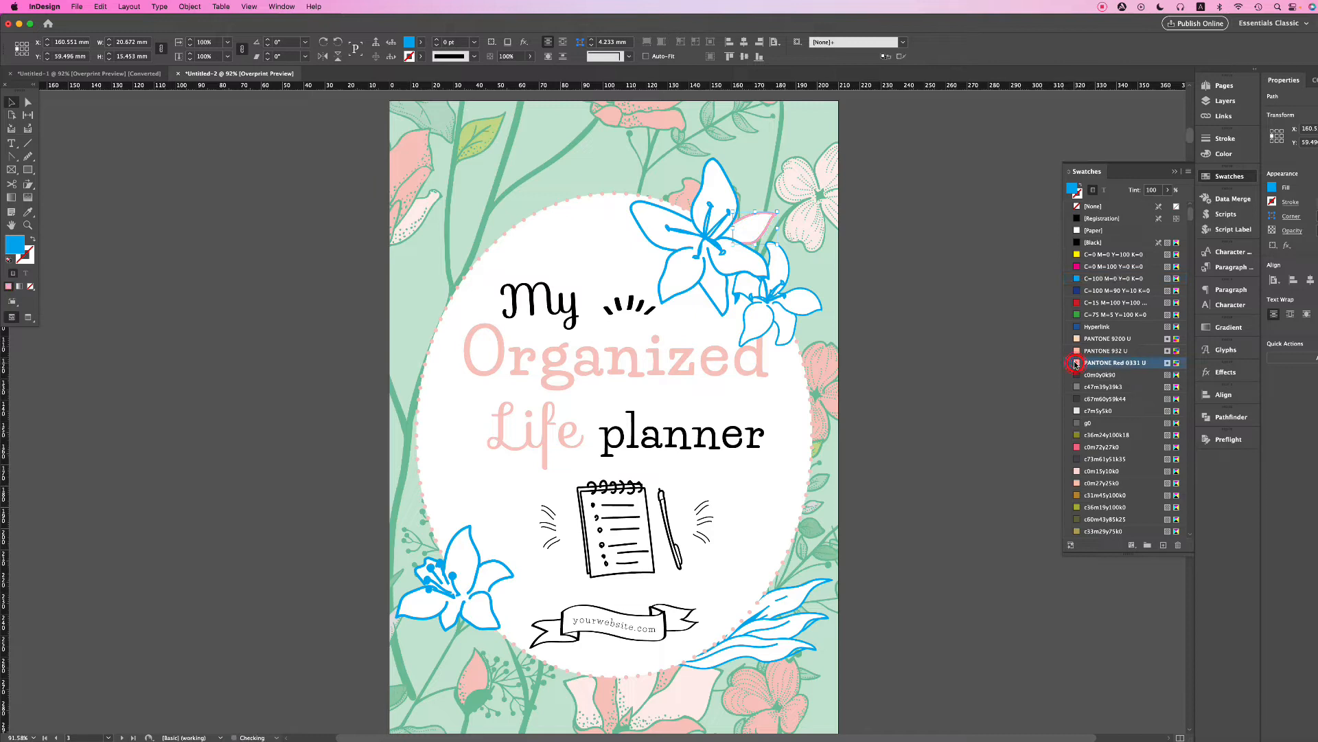
click(982, 330)
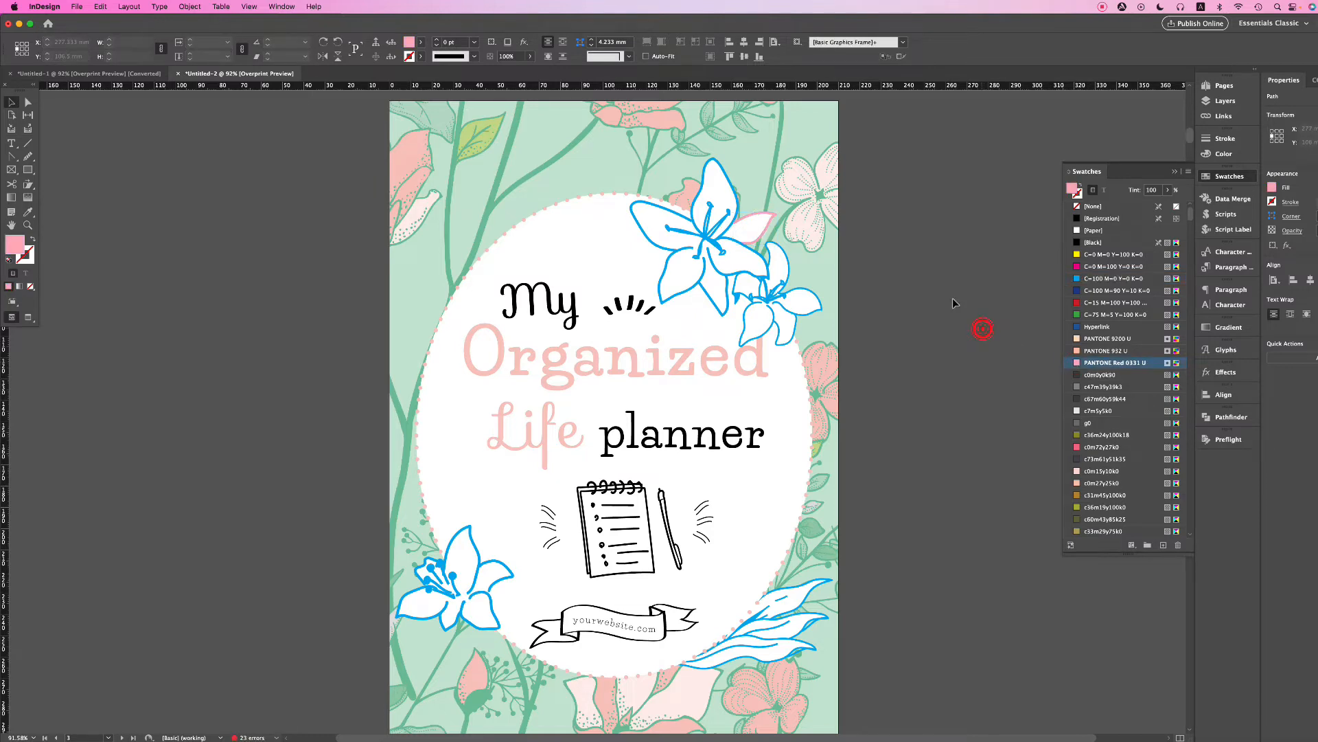
- Select the remaining blue petals of the large upper flower individually, without its stamens
click(733, 190)
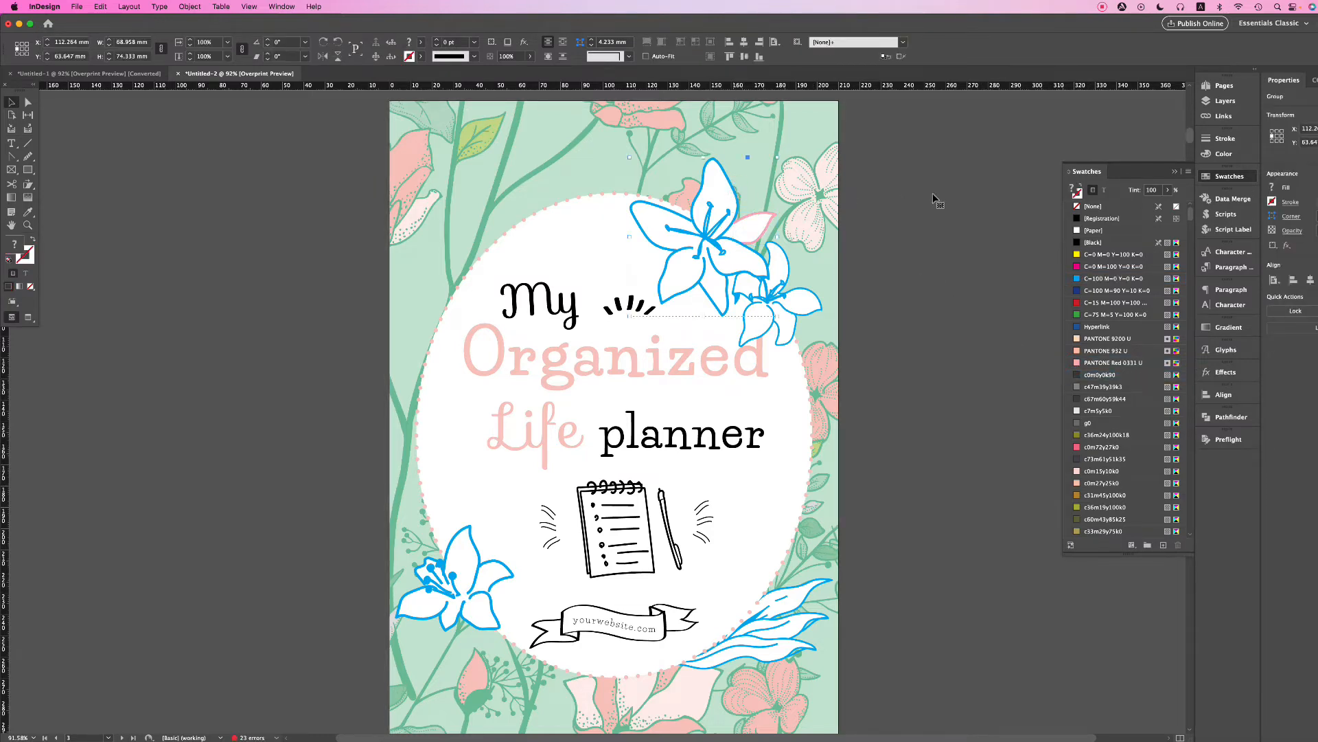
click(968, 198)
click(735, 191)
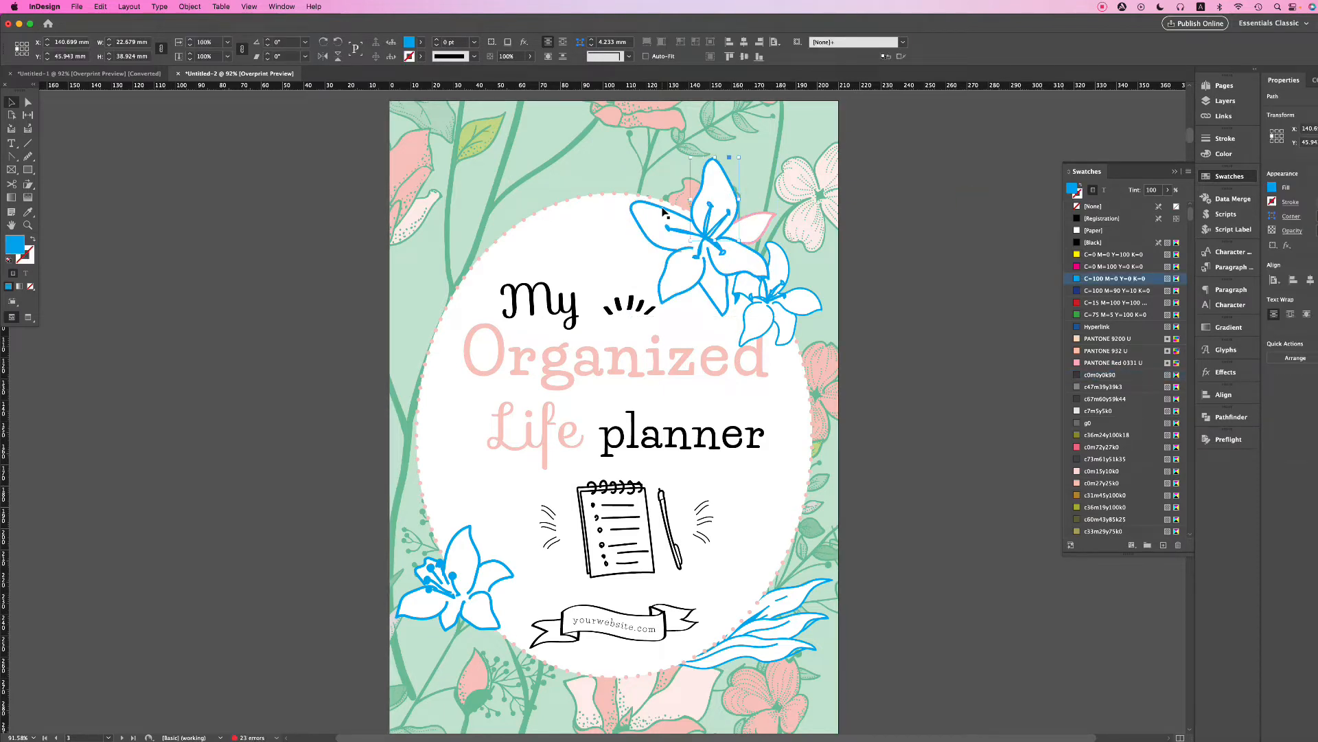
click(994, 197)
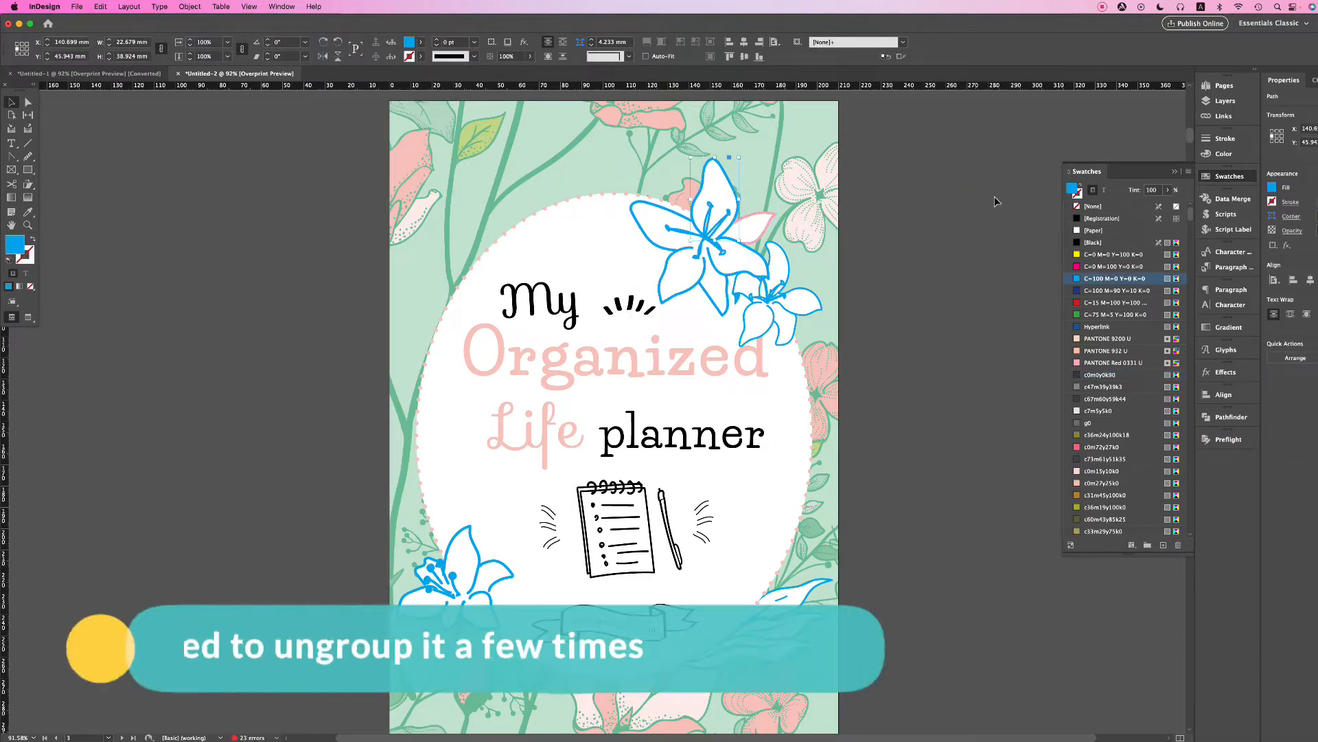
click(735, 197)
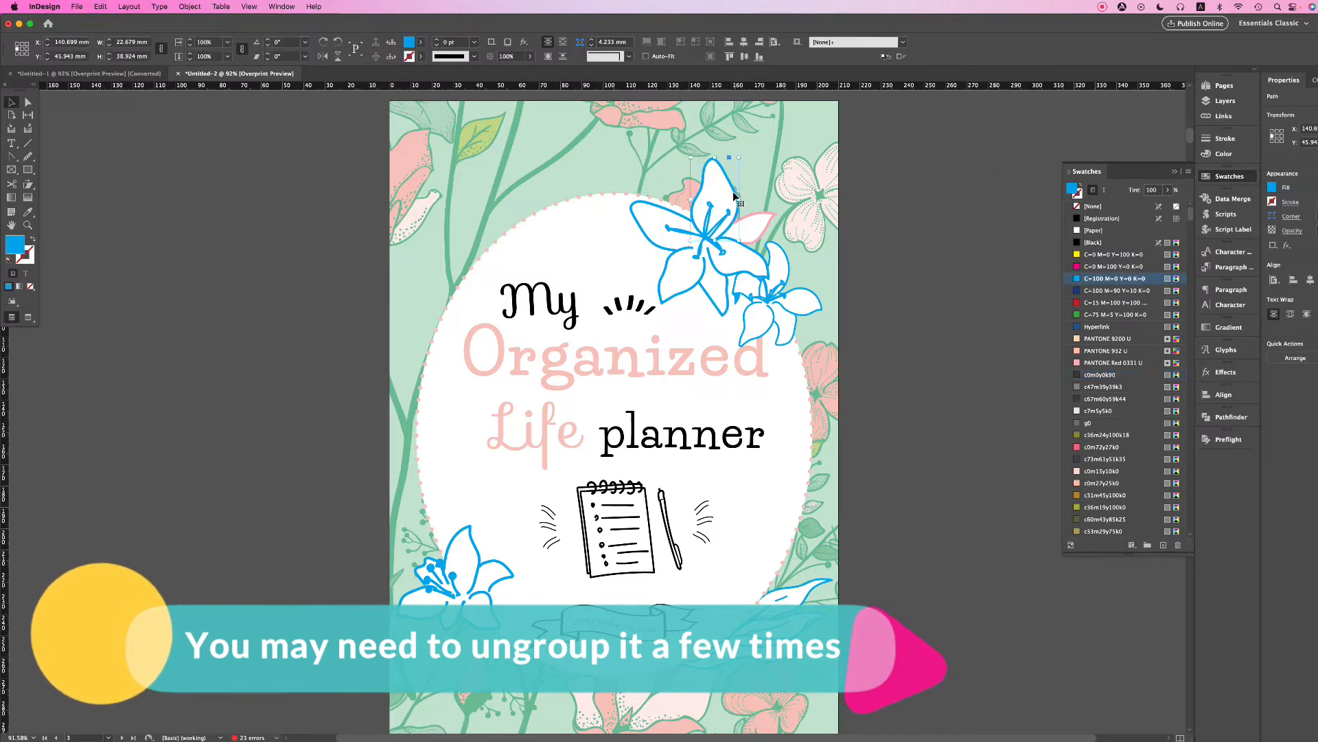
click(671, 214)
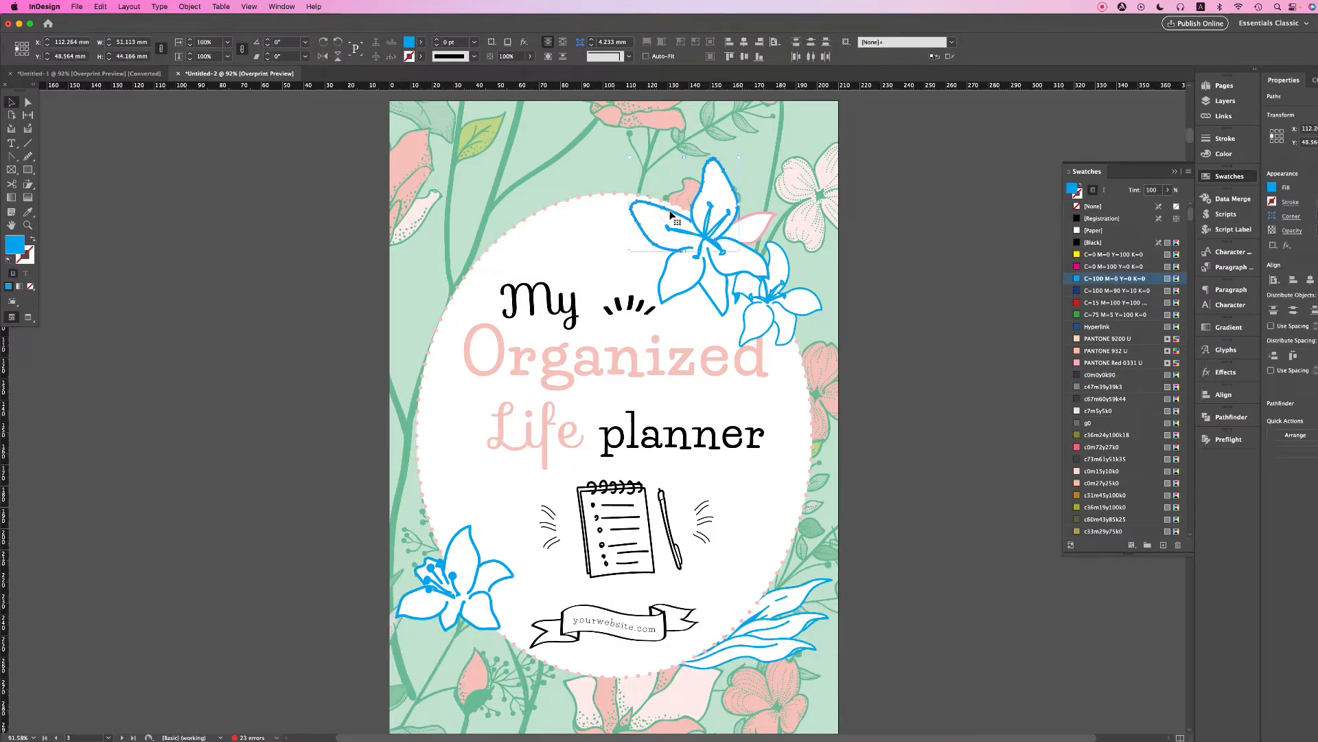
shift+click(722, 313)
shift+click(760, 255)
- Try the PANTONE 9200 U swatch as the fill of the selected petals and undo it
click(1096, 340)
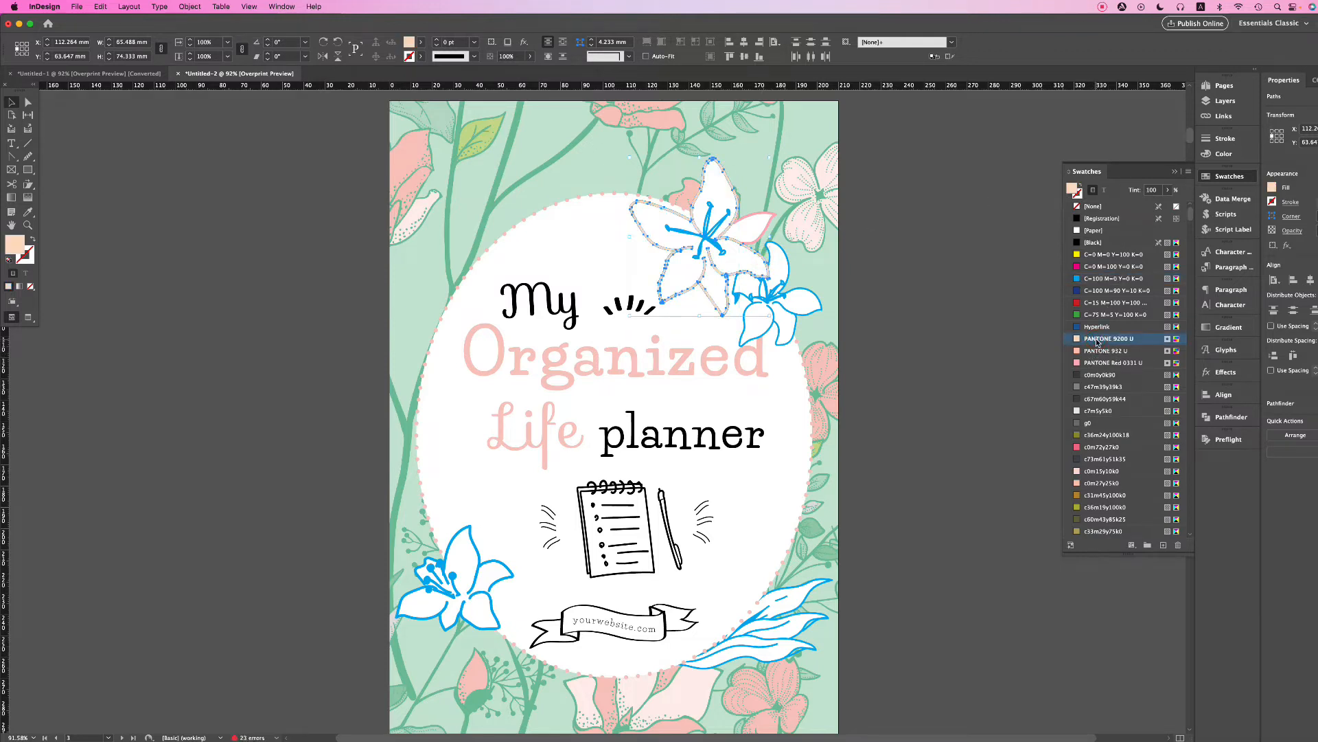
click(946, 261)
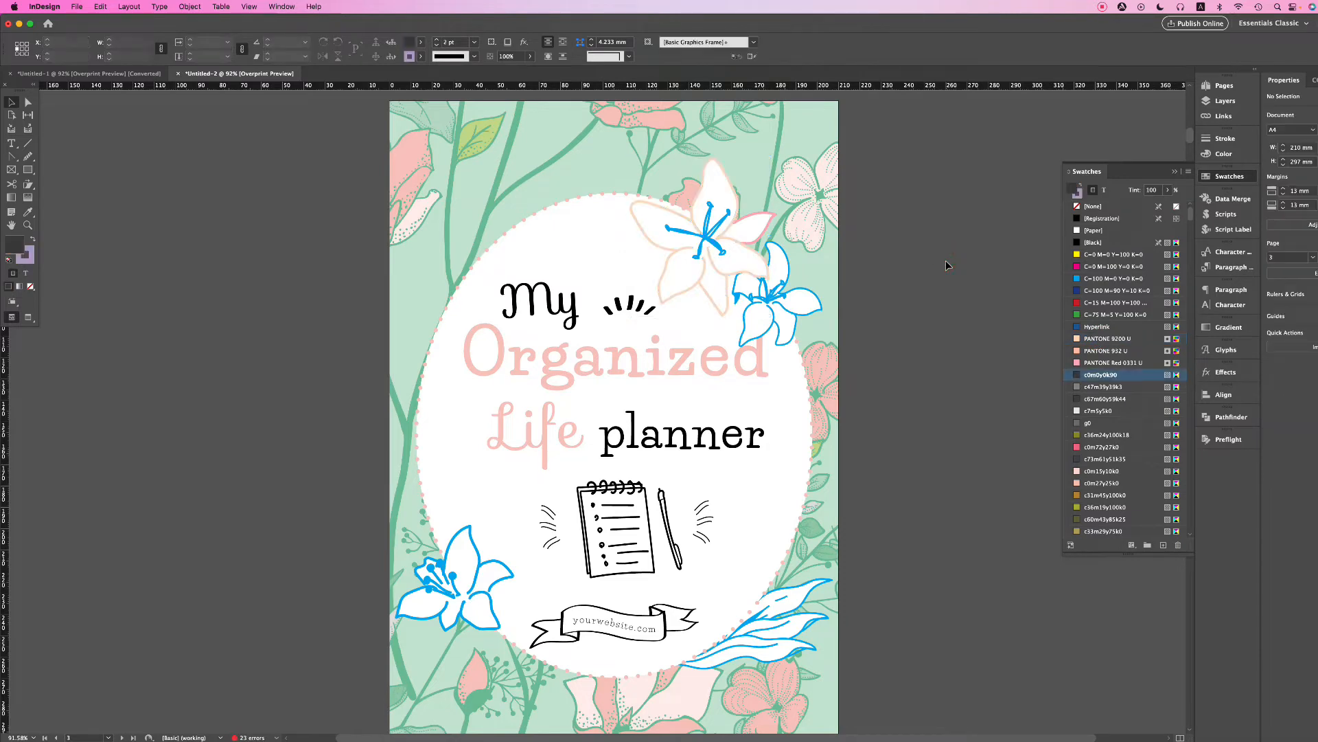
key(super+z)
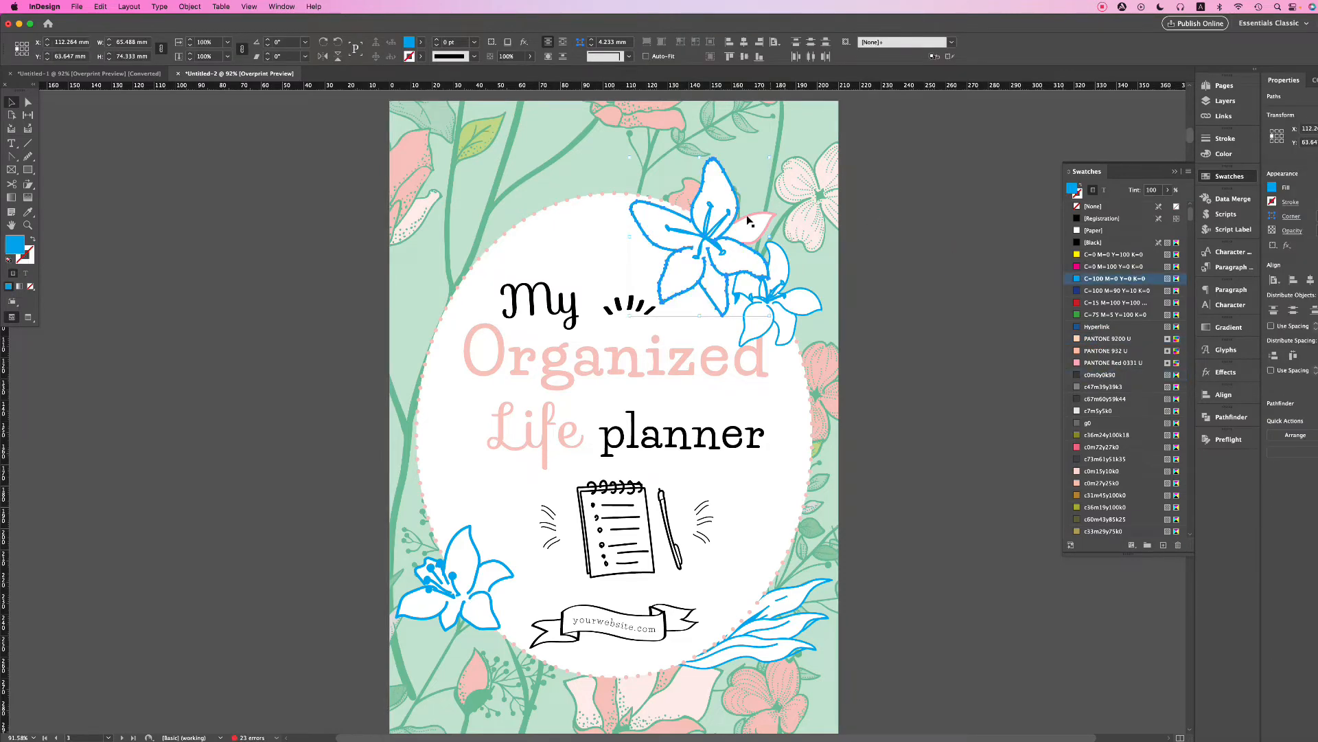
- Add the right petal to the selection and recolor all the large flower's petals with a pink sampled from the background flower
shift+click(753, 213)
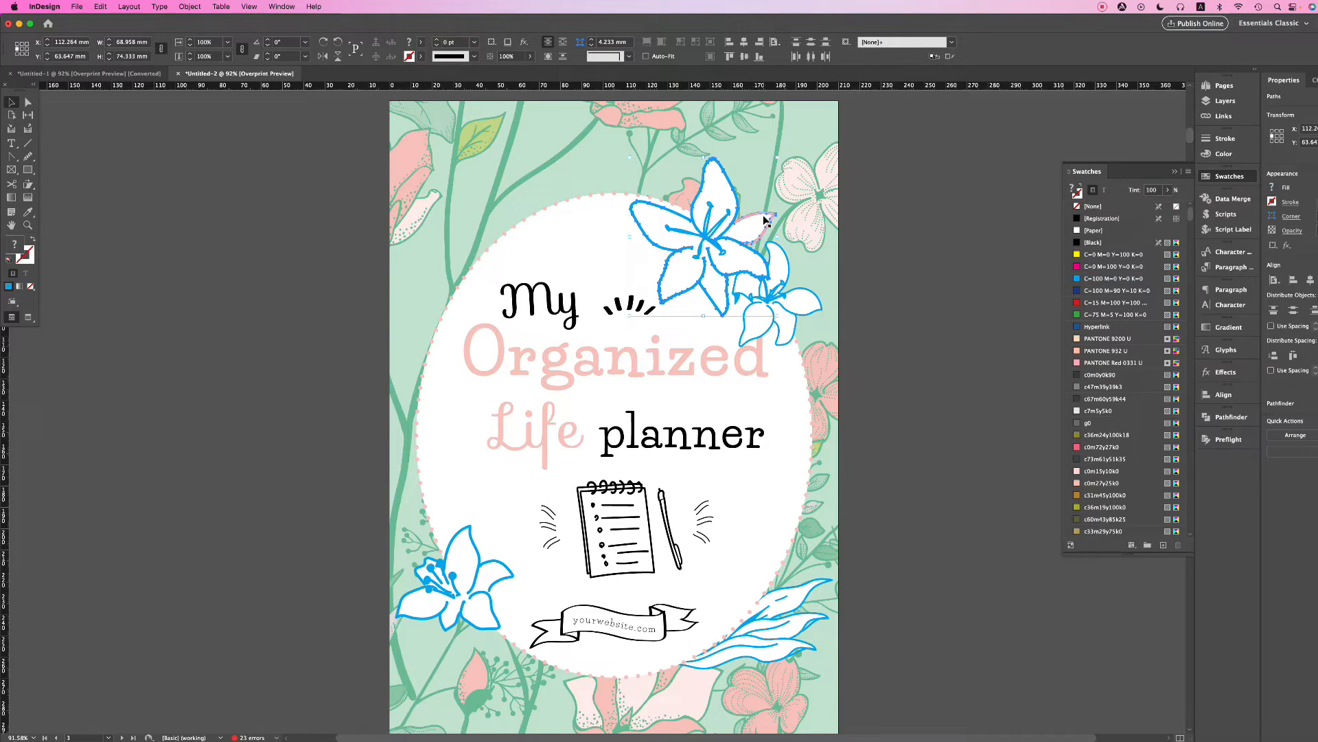
click(27, 213)
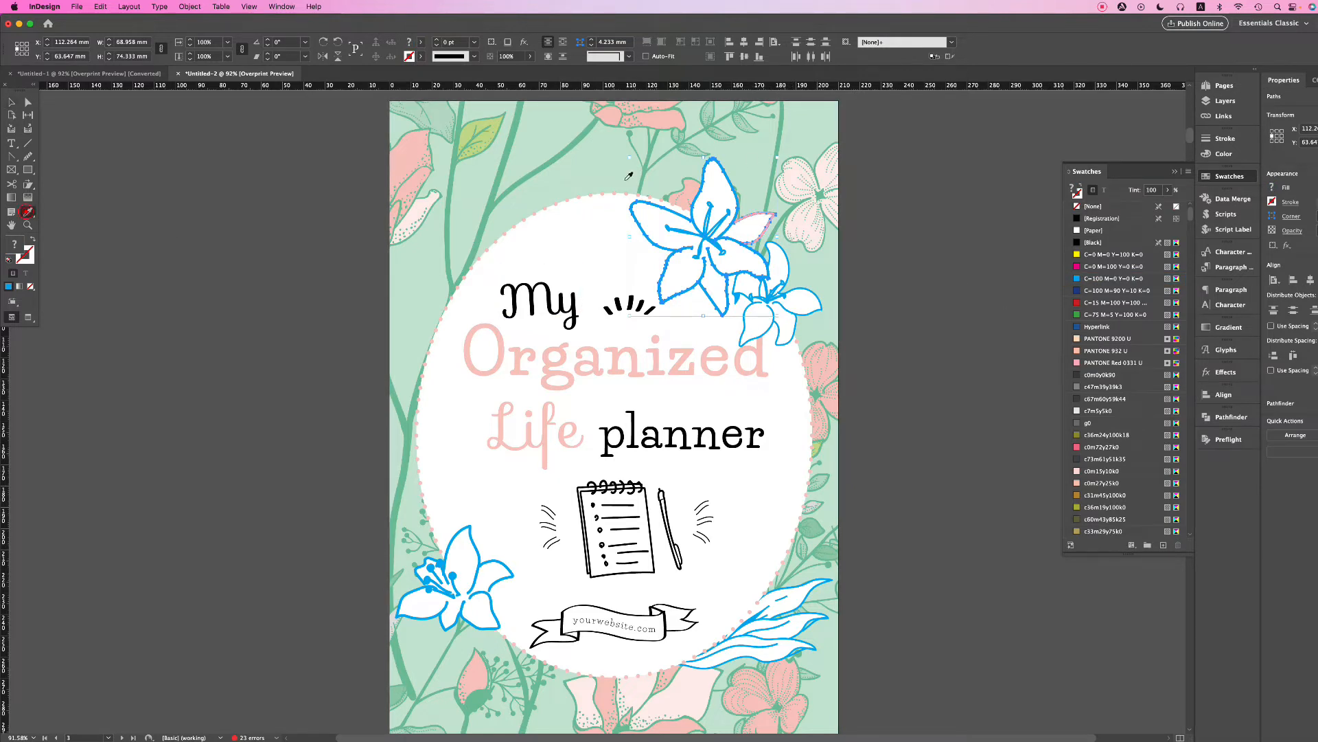
click(399, 155)
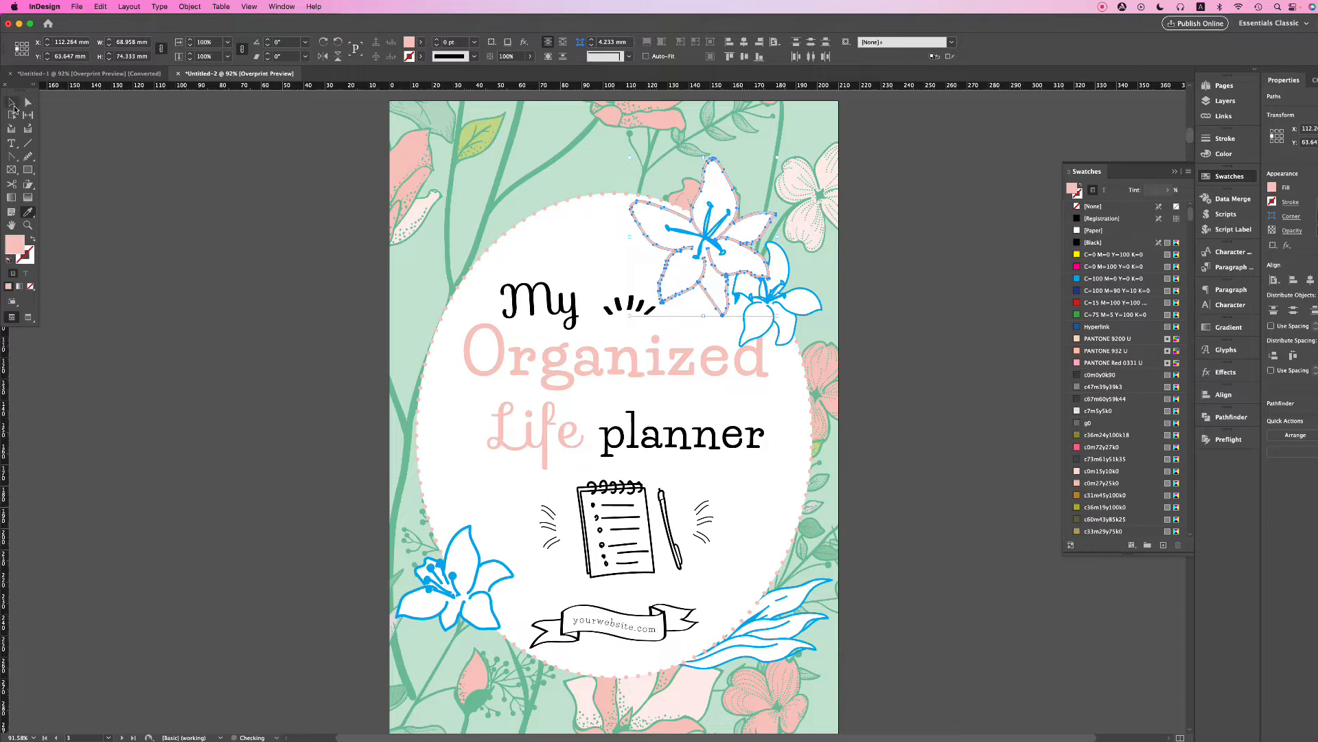
click(12, 104)
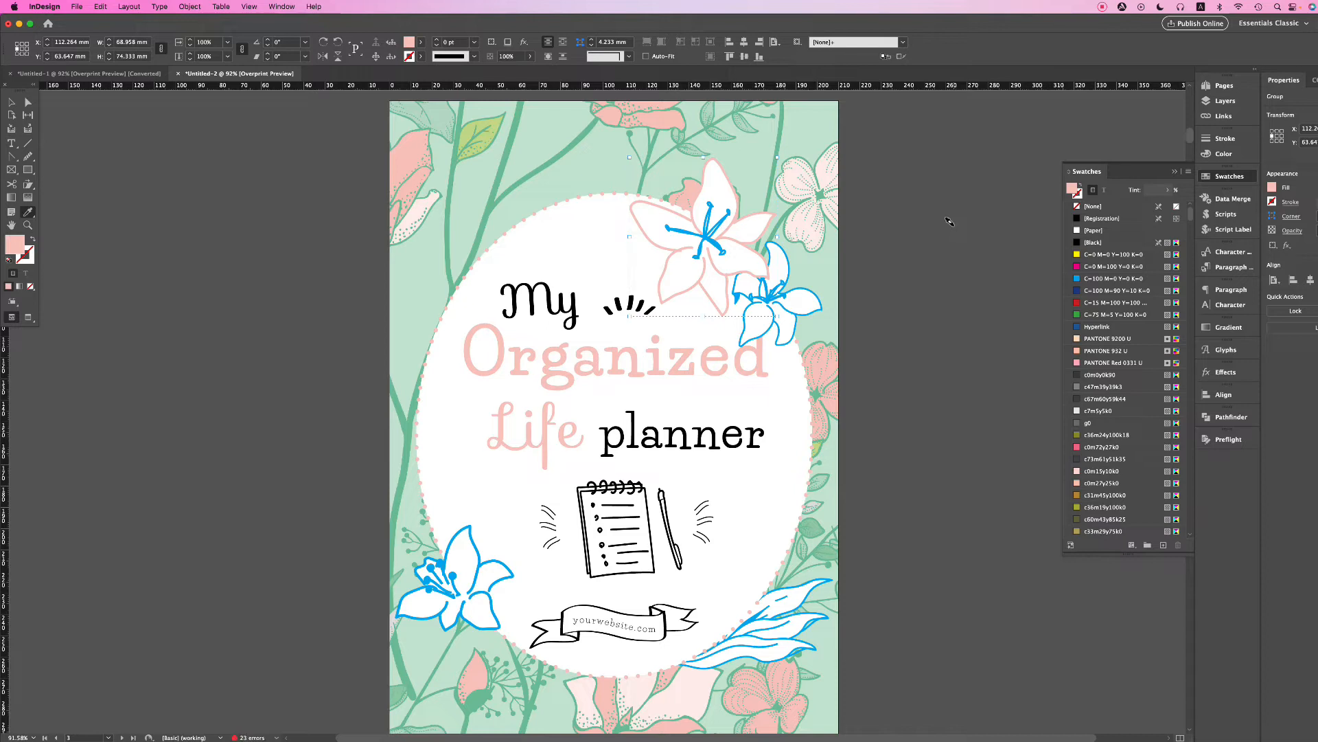
click(129, 149)
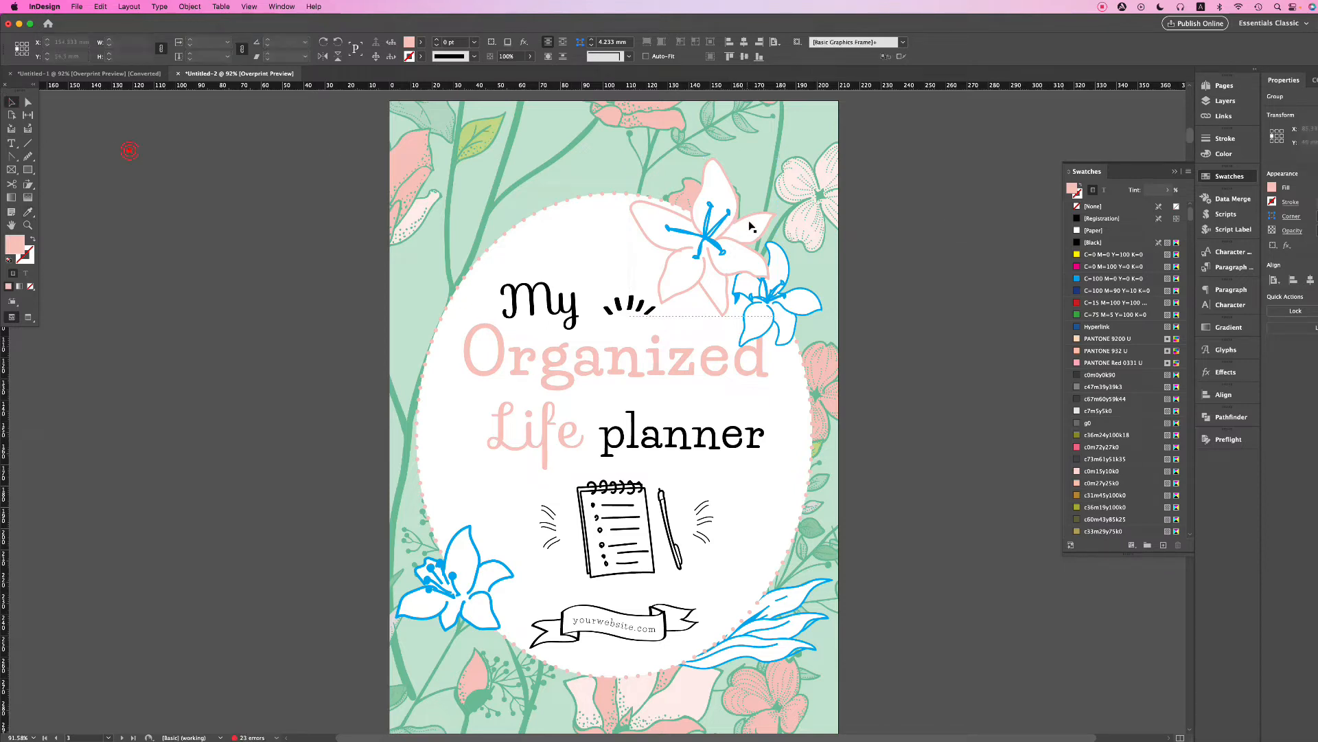
- Recolor the blue stamens at the center of the large flower with a pink sampled from the background flower using the Eyedropper tool
click(714, 243)
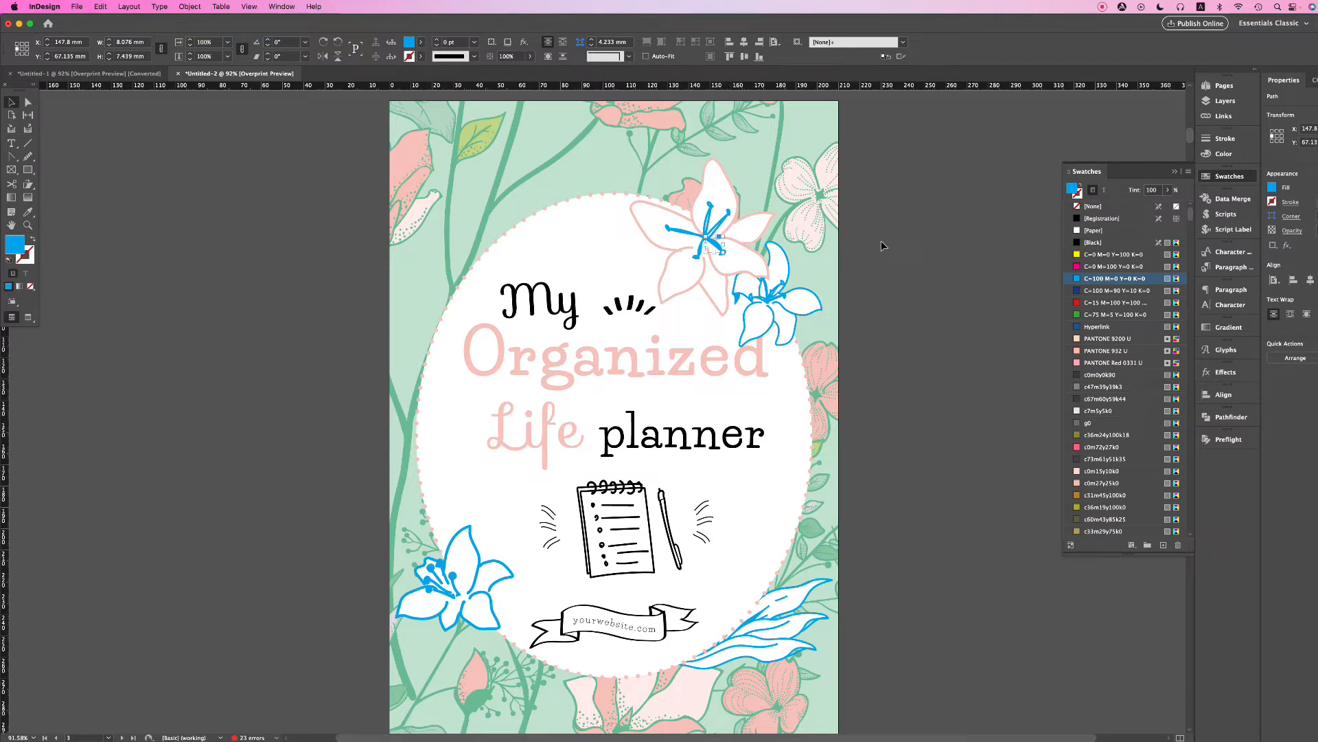
key(super+equal)
key(super+equal)
key(super+equal)
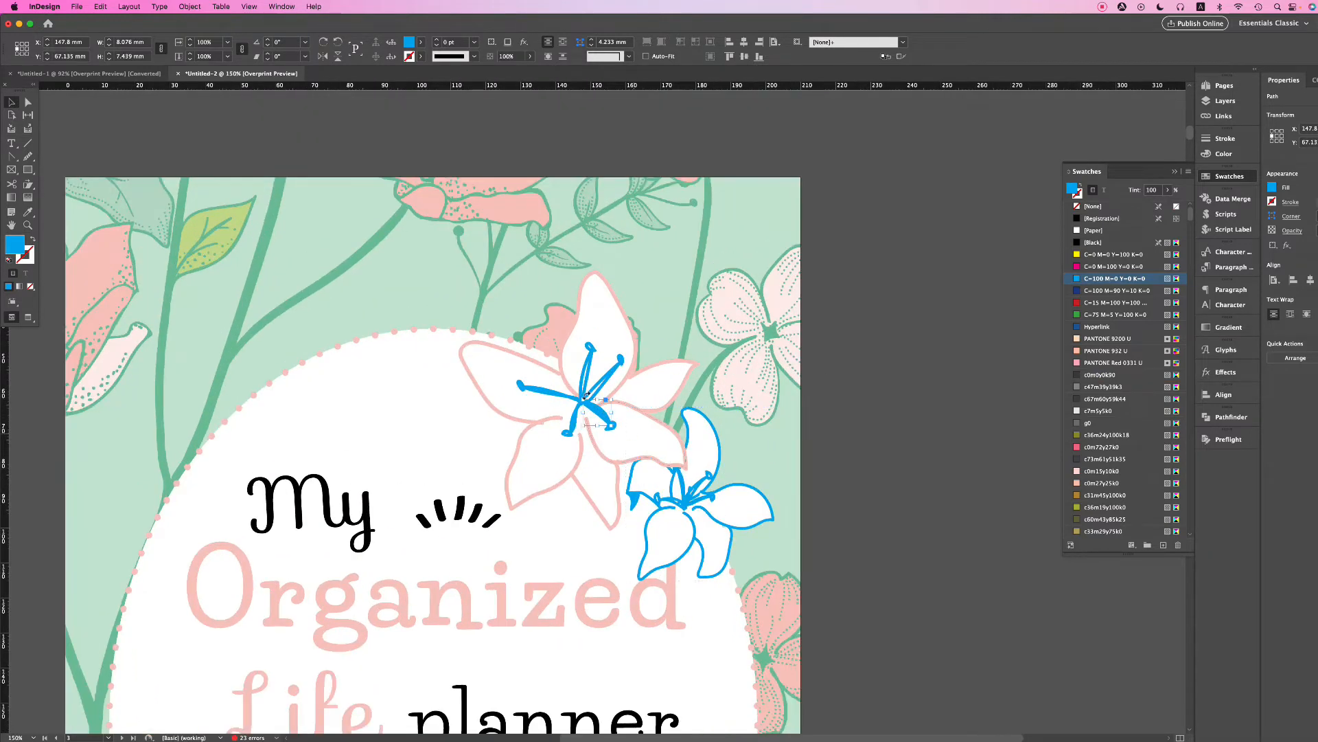
click(591, 348)
shift+click(590, 362)
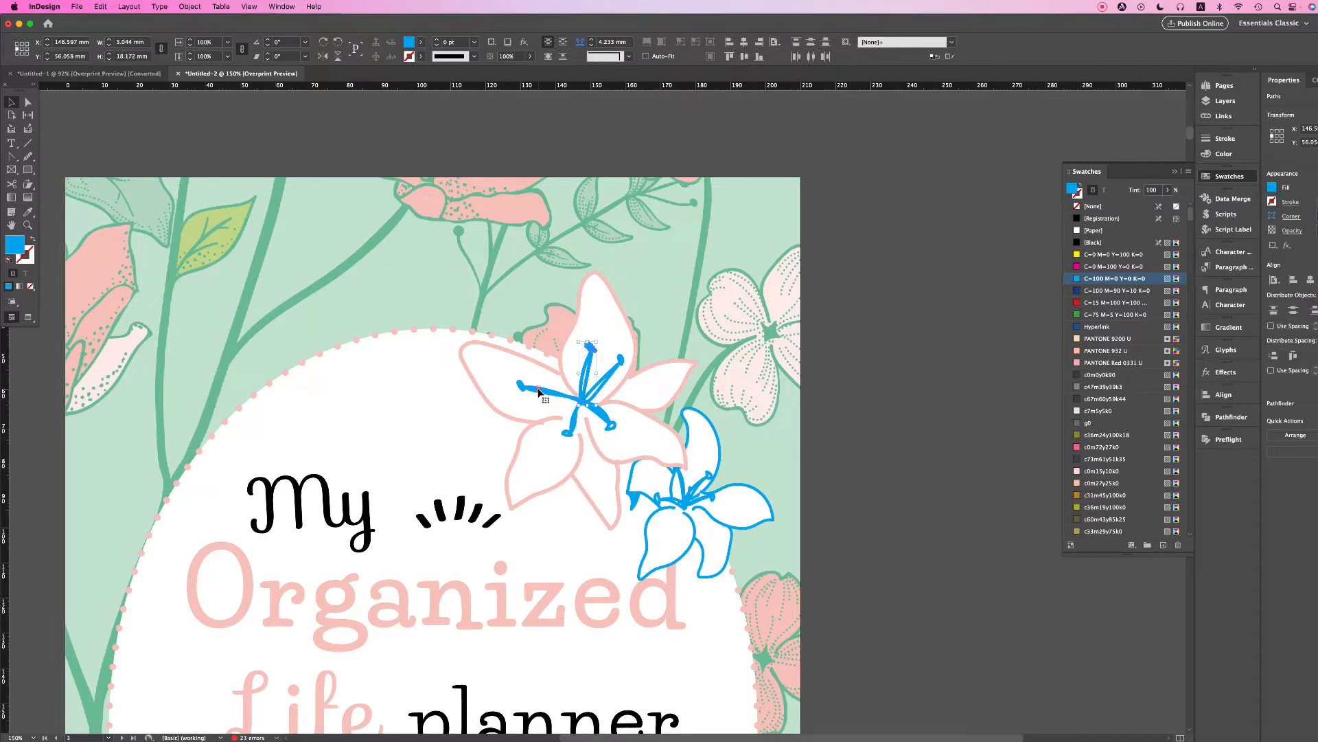
shift+click(521, 384)
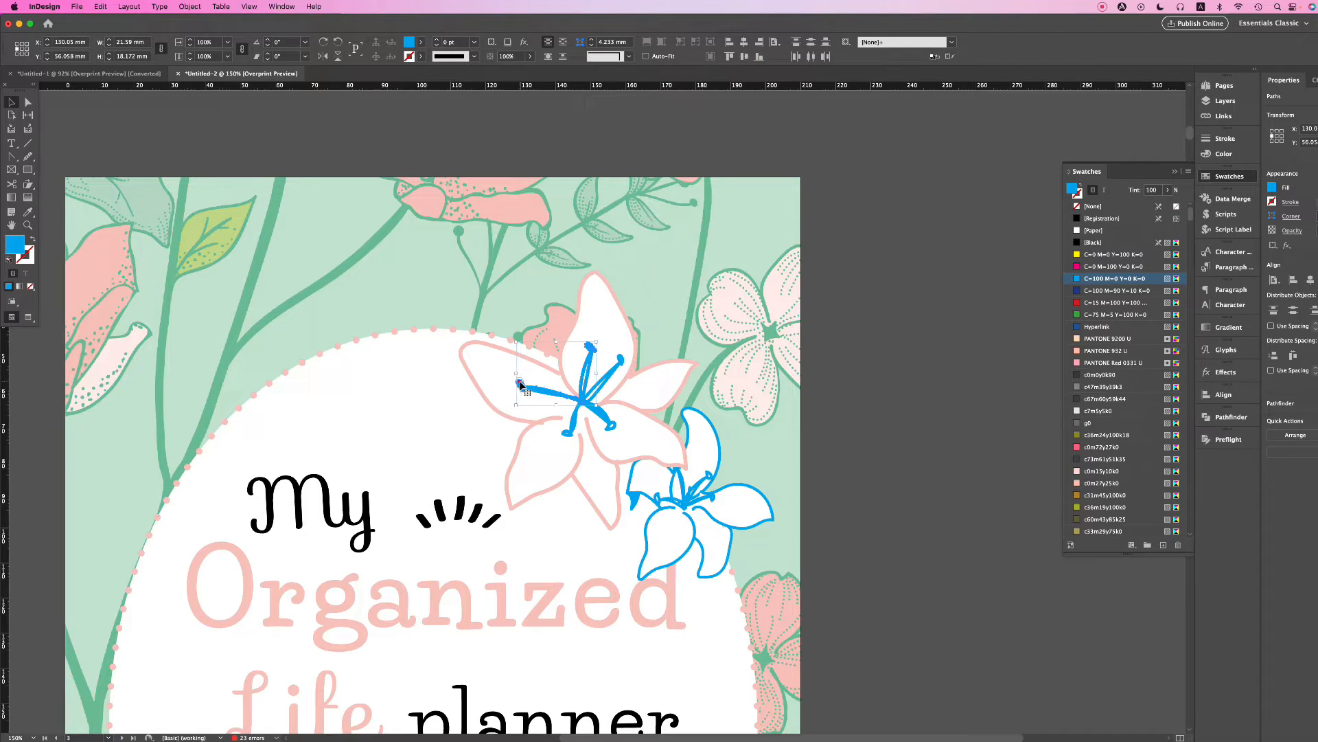
shift+click(565, 434)
shift+click(612, 425)
shift+click(624, 363)
shift+click(611, 375)
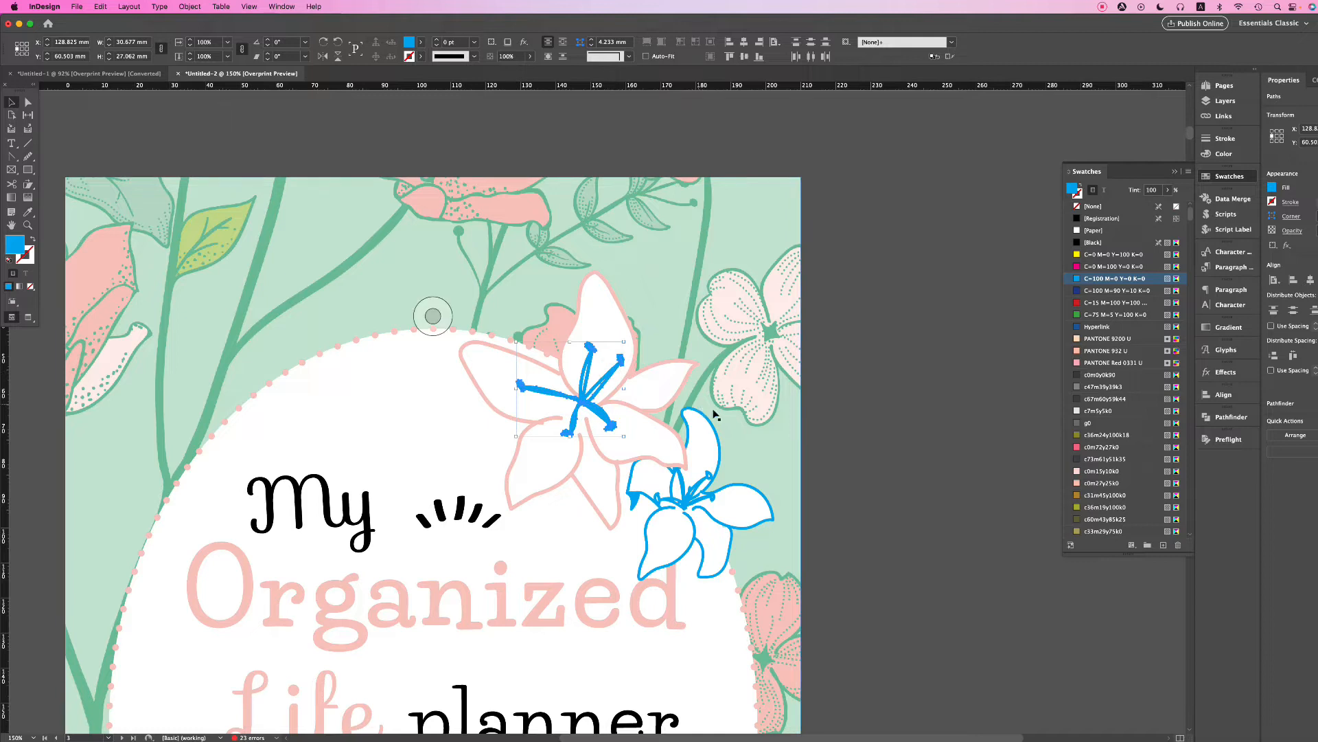
click(28, 212)
click(97, 251)
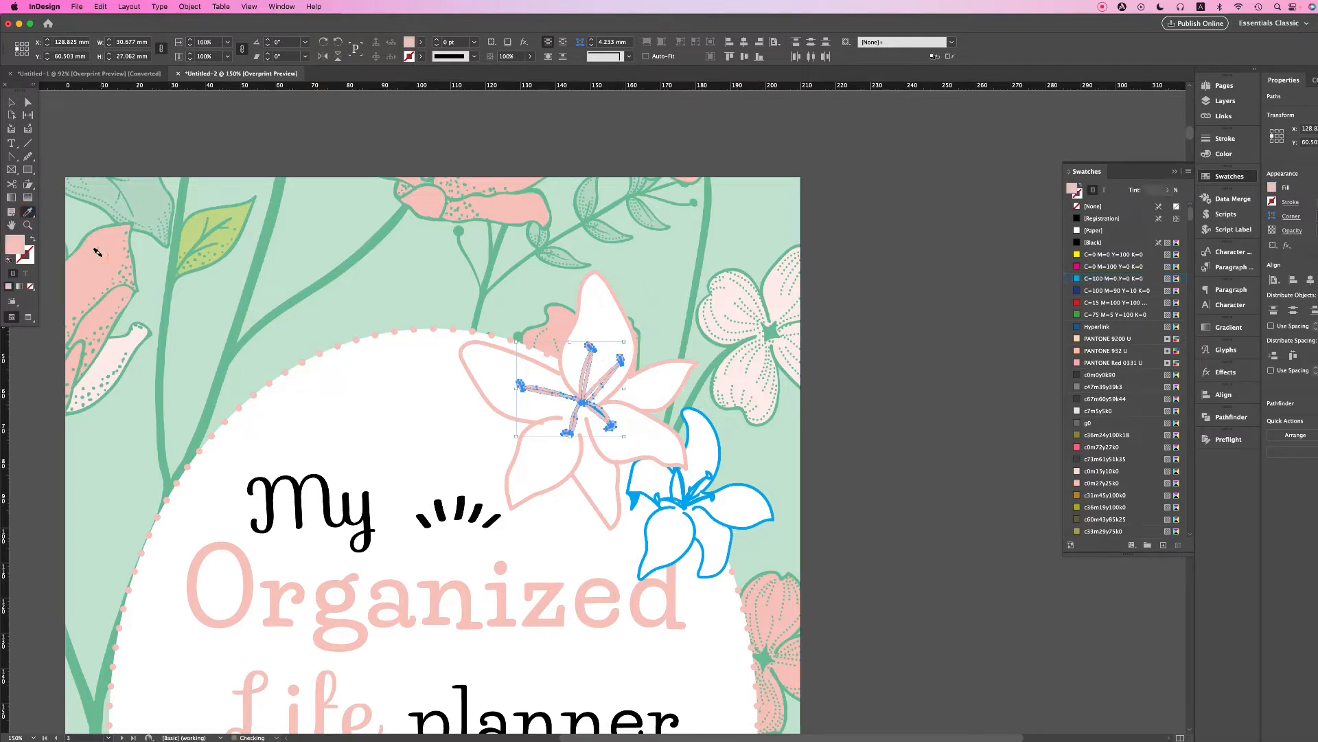
click(11, 103)
click(951, 406)
- Move the pink stamen piece off the blue one at the large flower's center and delete it
scroll(951, 406, down, 10)
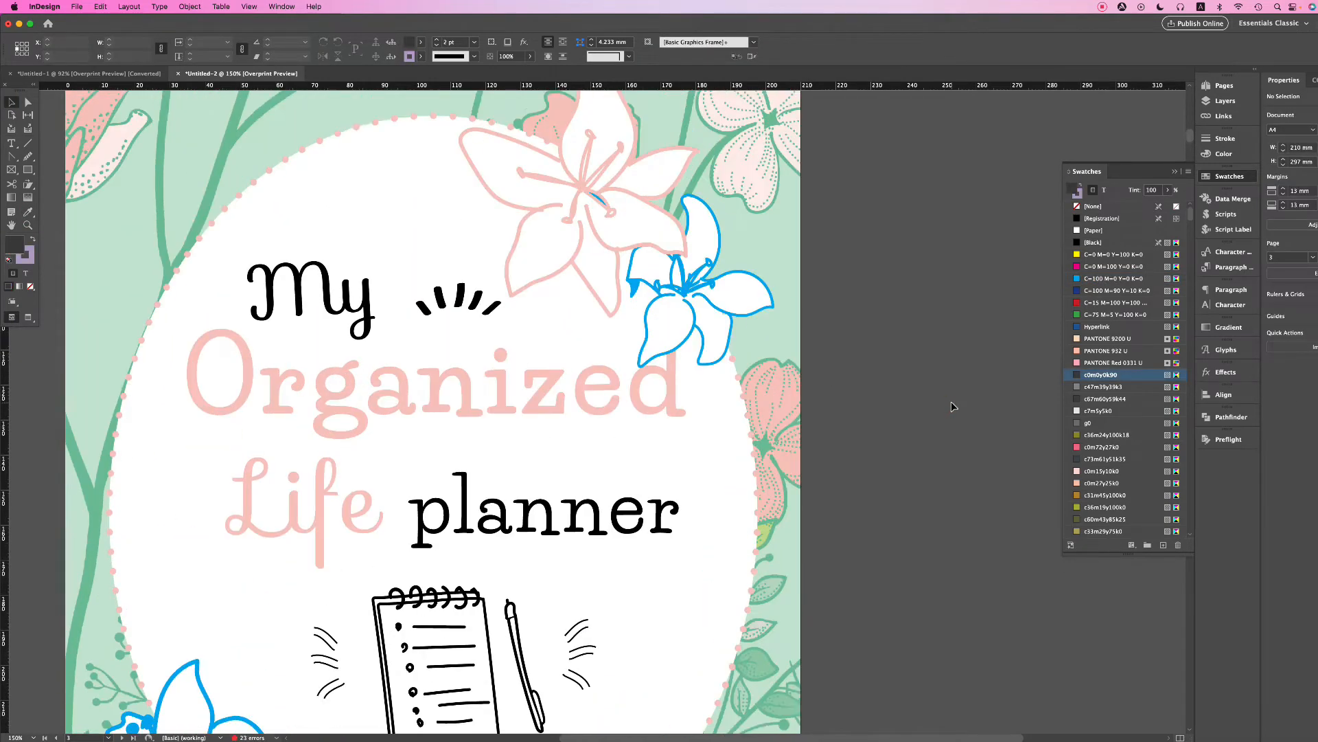
scroll(774, 394, up, 9)
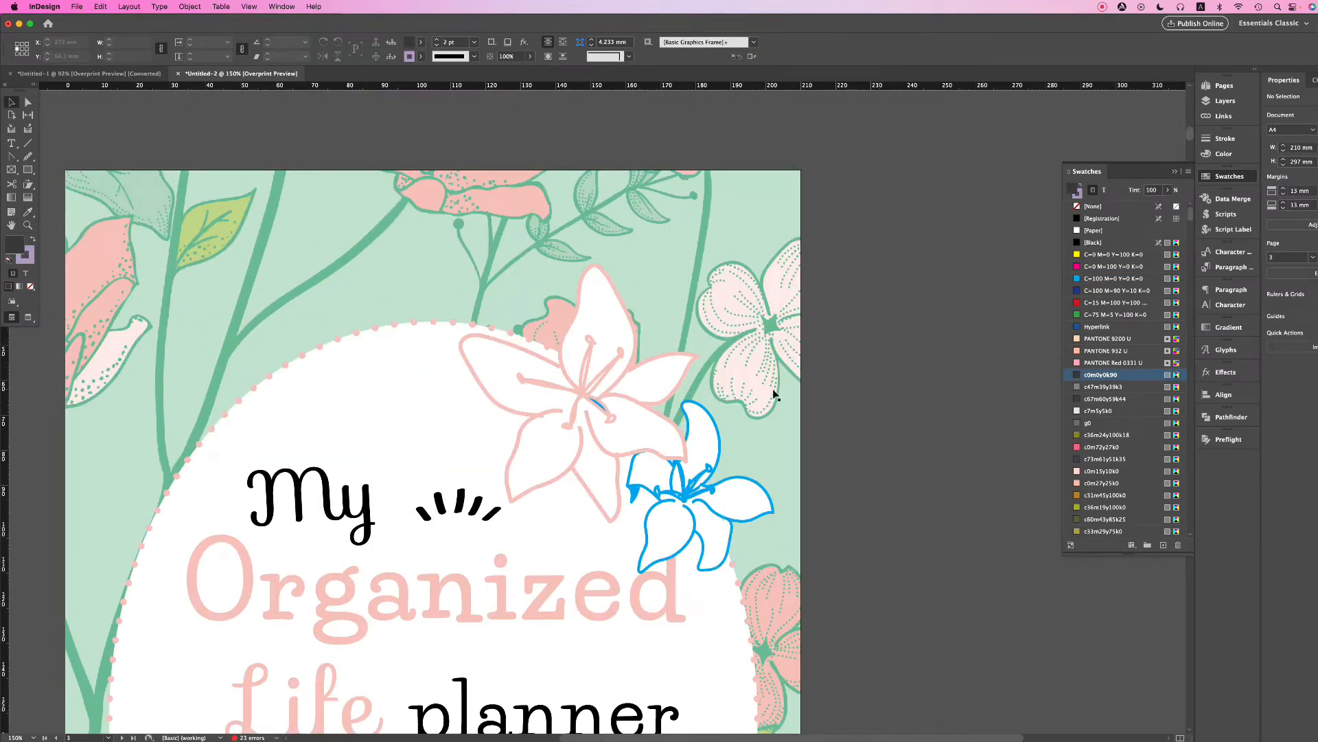
click(598, 406)
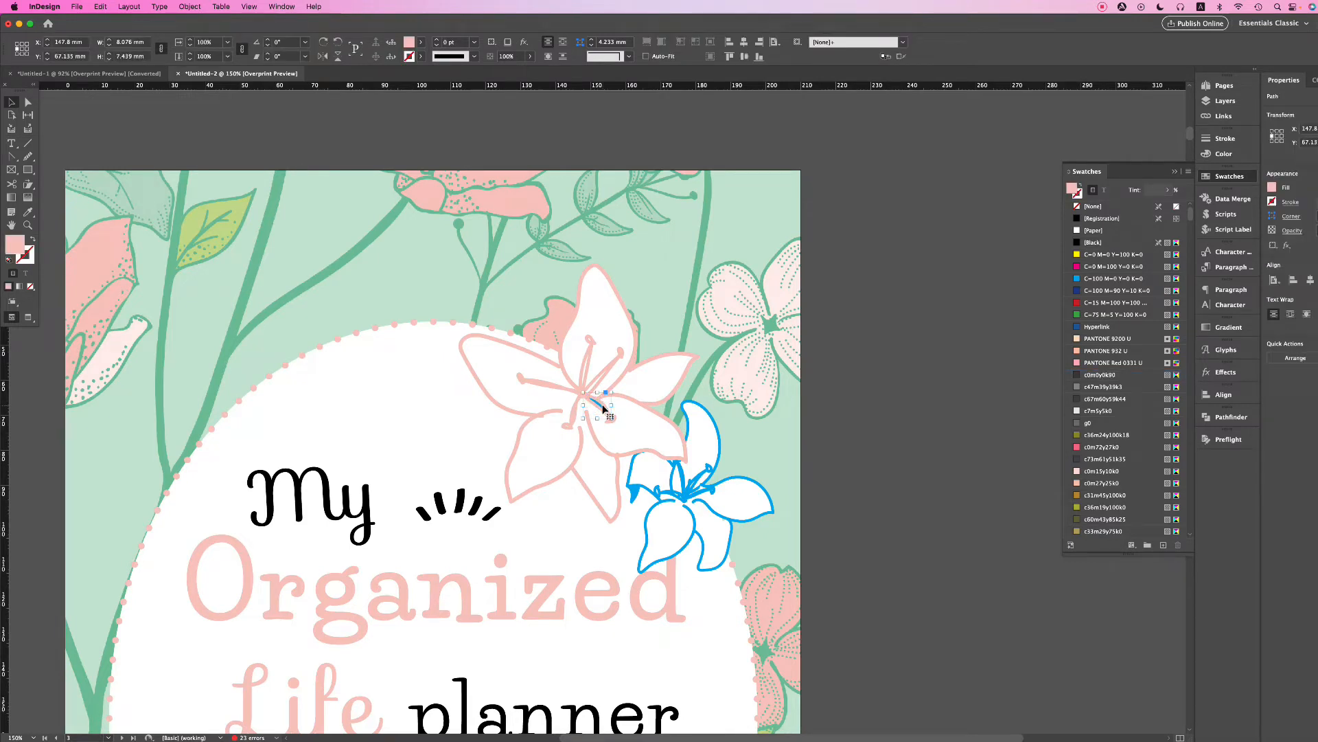
drag(604, 406, 625, 409)
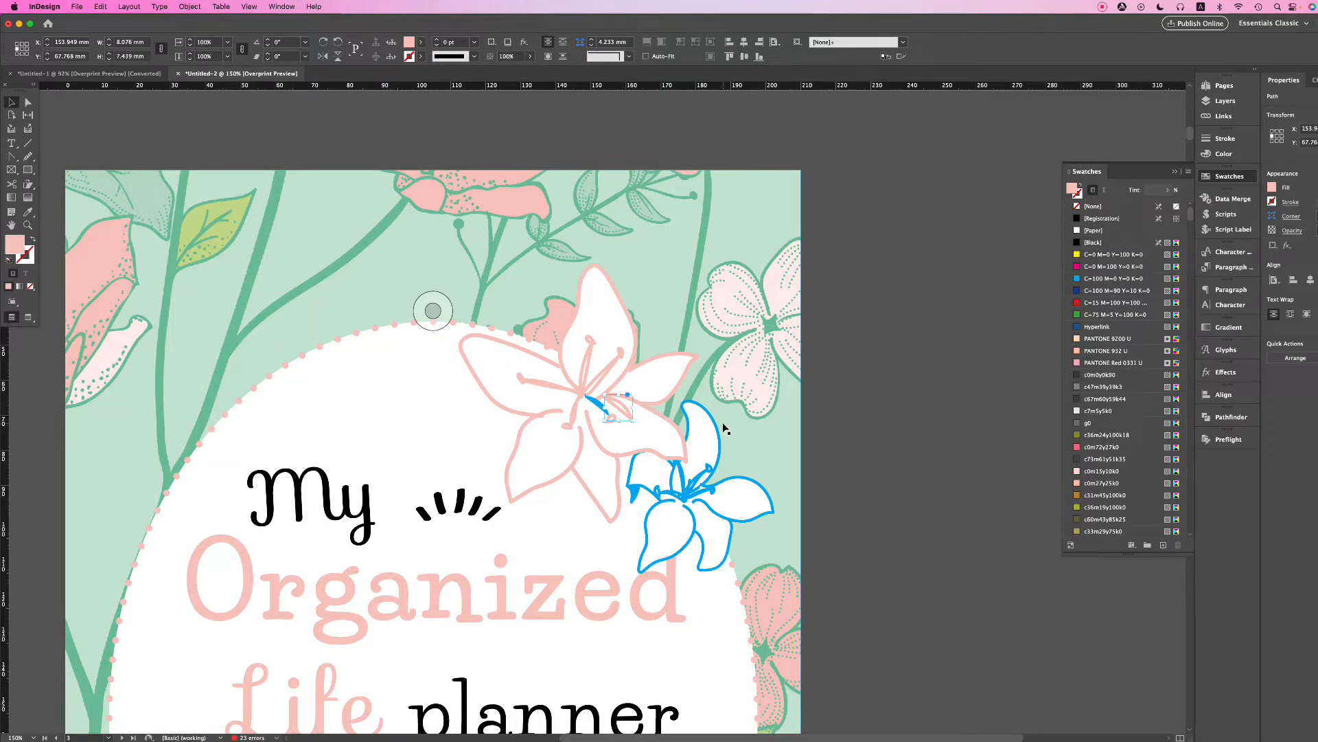
key(Delete)
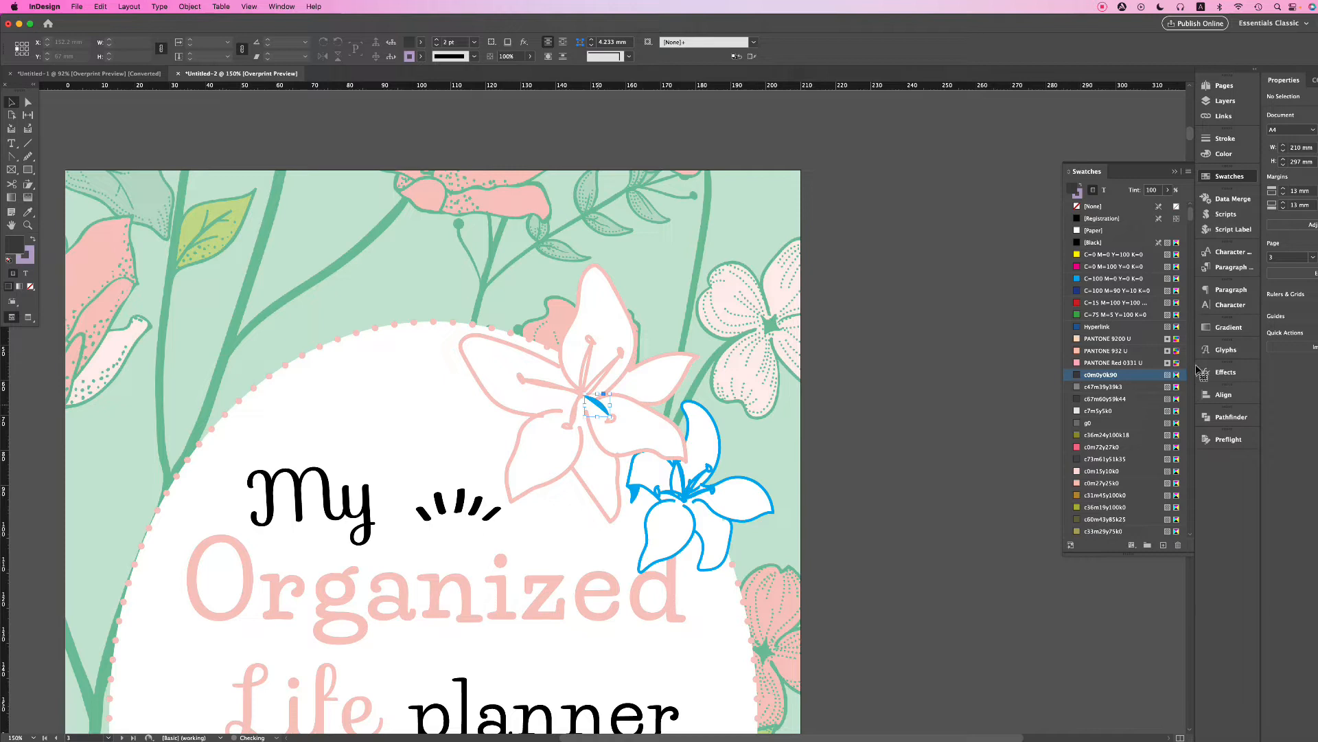
- Recolor the leftover blue stamen piece in the large flower with the pink sampled from the background flower
click(598, 405)
click(27, 212)
click(86, 253)
click(11, 102)
click(958, 432)
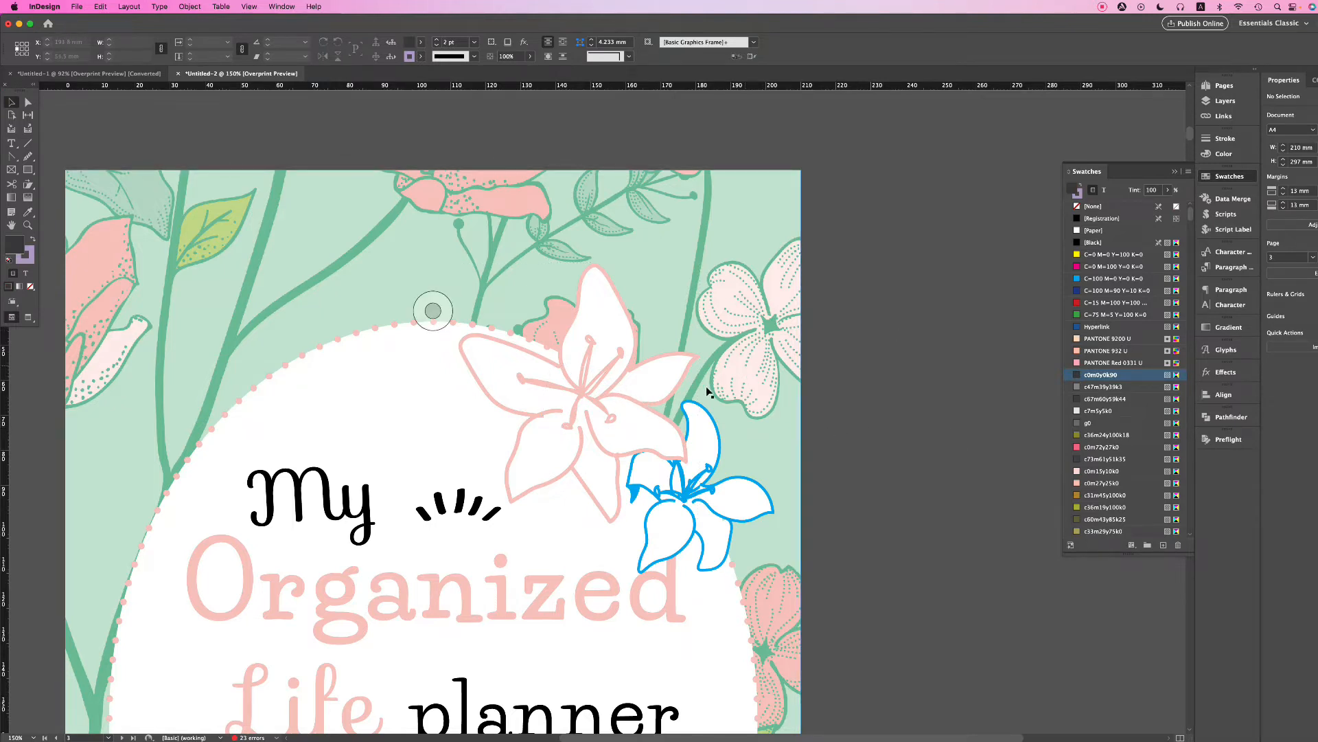
- Select the outlines and stamens of the small blue flower overlapping the large one and recolor them with sampled pink
scroll(702, 393, down, 4)
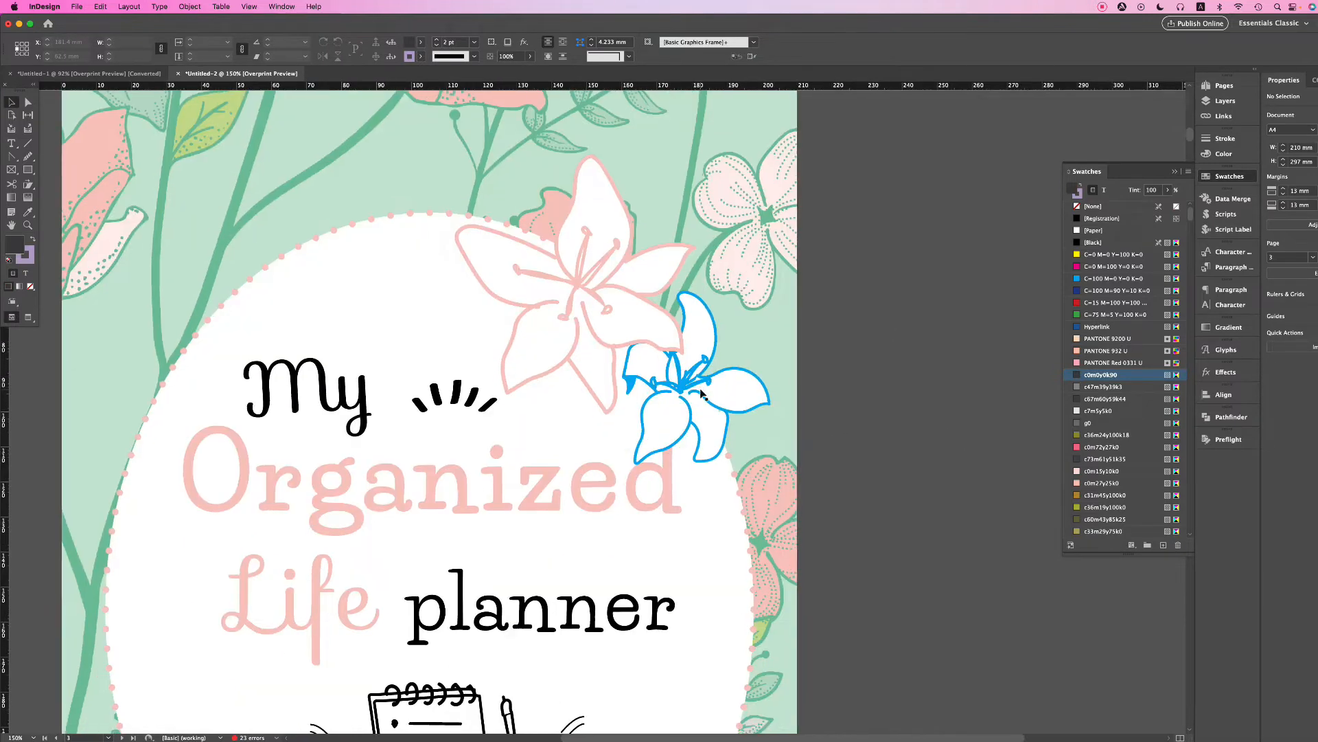
click(687, 316)
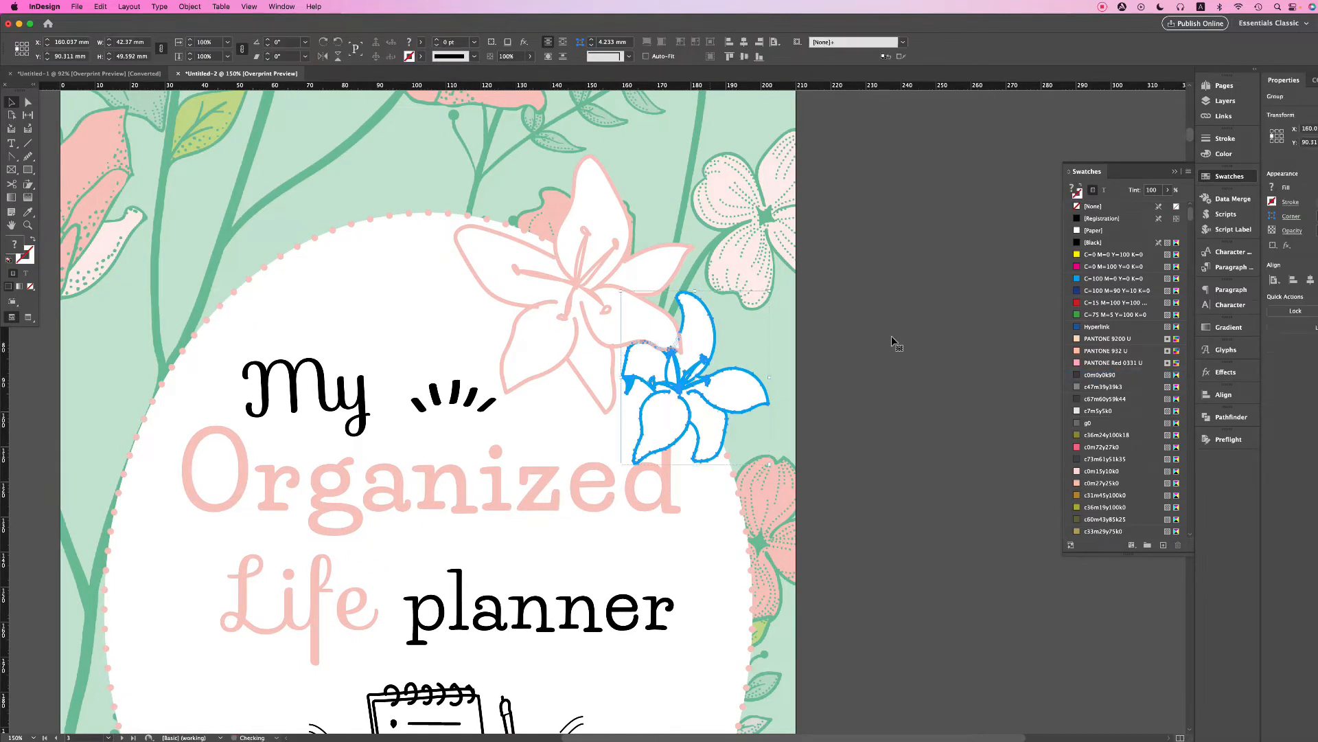
shift+click(677, 367)
shift+click(704, 359)
shift+click(721, 371)
shift+click(725, 429)
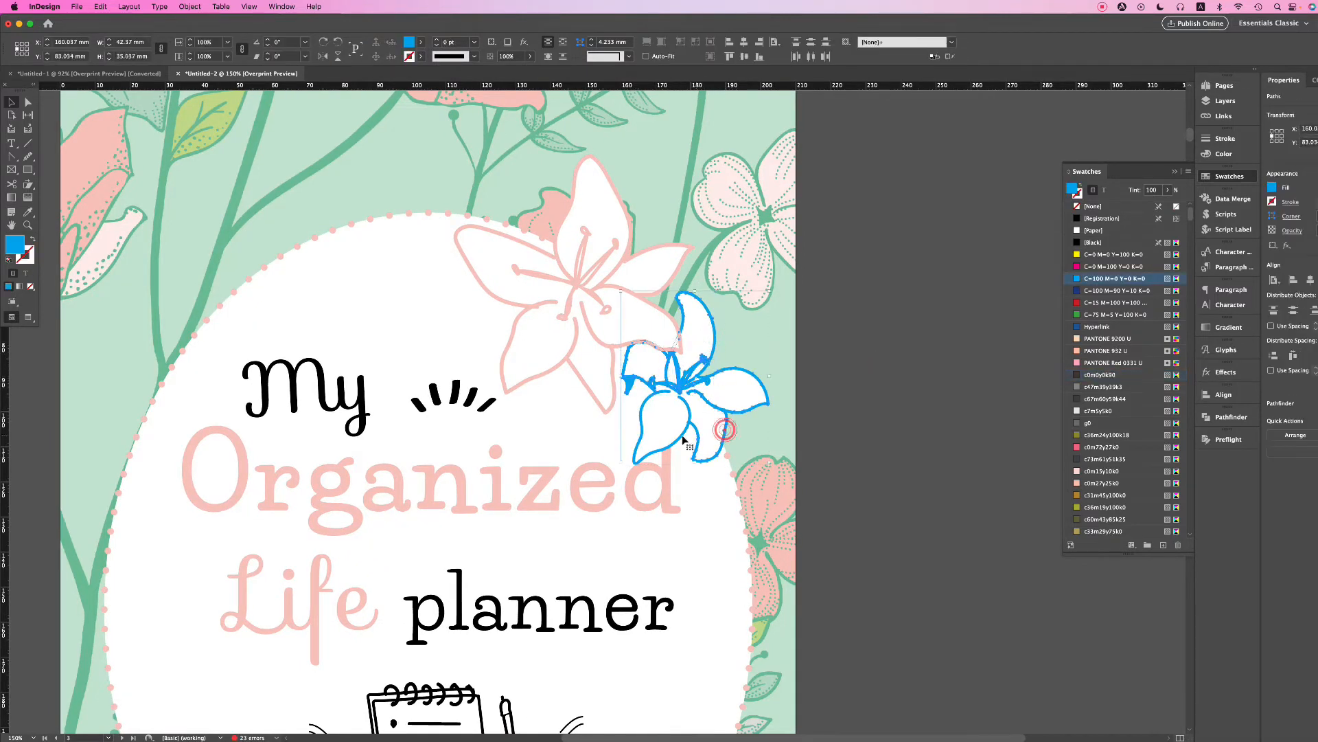
shift+click(686, 434)
key(i)
click(679, 331)
- Recolor the leftover blue fills and stamen tips in the small flower with pink sampled from the large flower using the Eyedropper tool
key(super+equal)
key(super+equal)
key(super+equal)
key(v)
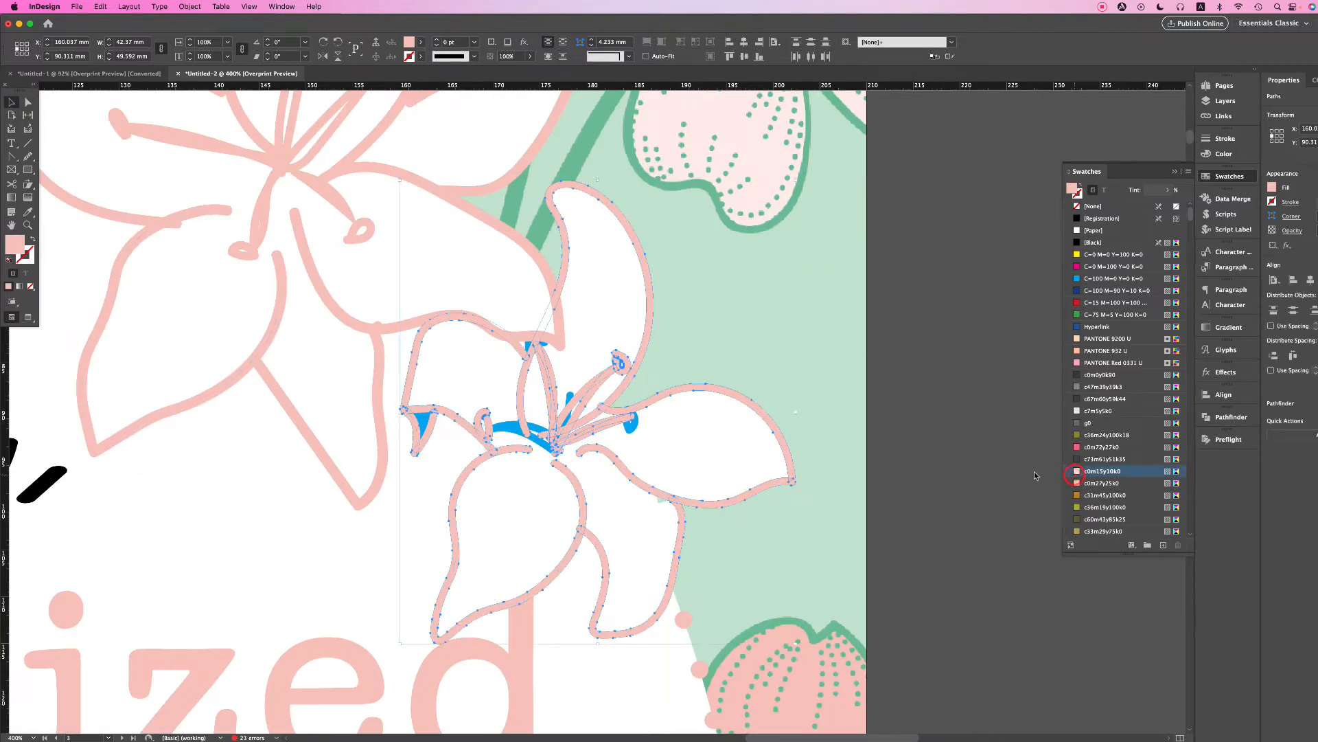
double_click(422, 421)
shift+click(529, 347)
shift+click(631, 421)
shift+click(569, 395)
scroll(569, 395, left, 1)
click(27, 212)
click(120, 216)
key(v)
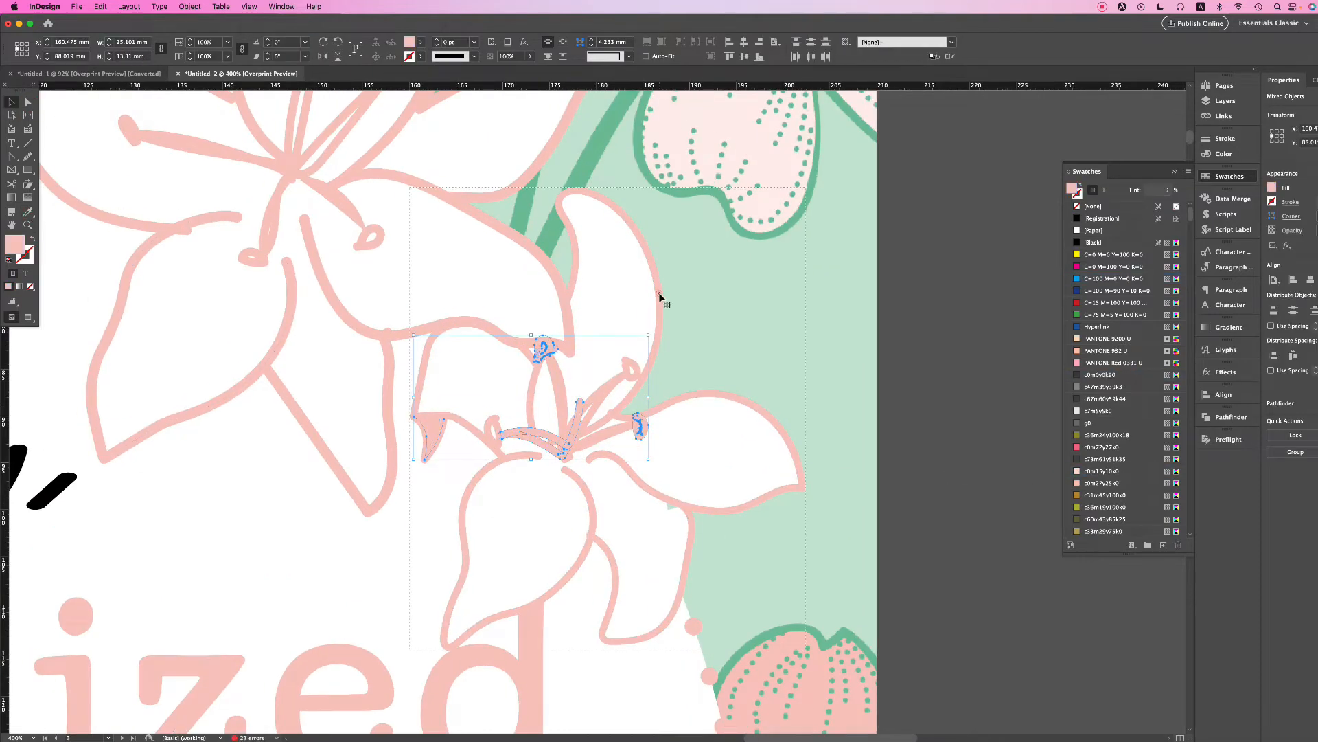
click(968, 353)
- Recolor the upper blue leaf of the spray at the cover's lower right with pink sampled from a background flower
key(super+minus)
key(super+minus)
key(super+minus)
key(super+minus)
key(super+minus)
click(715, 624)
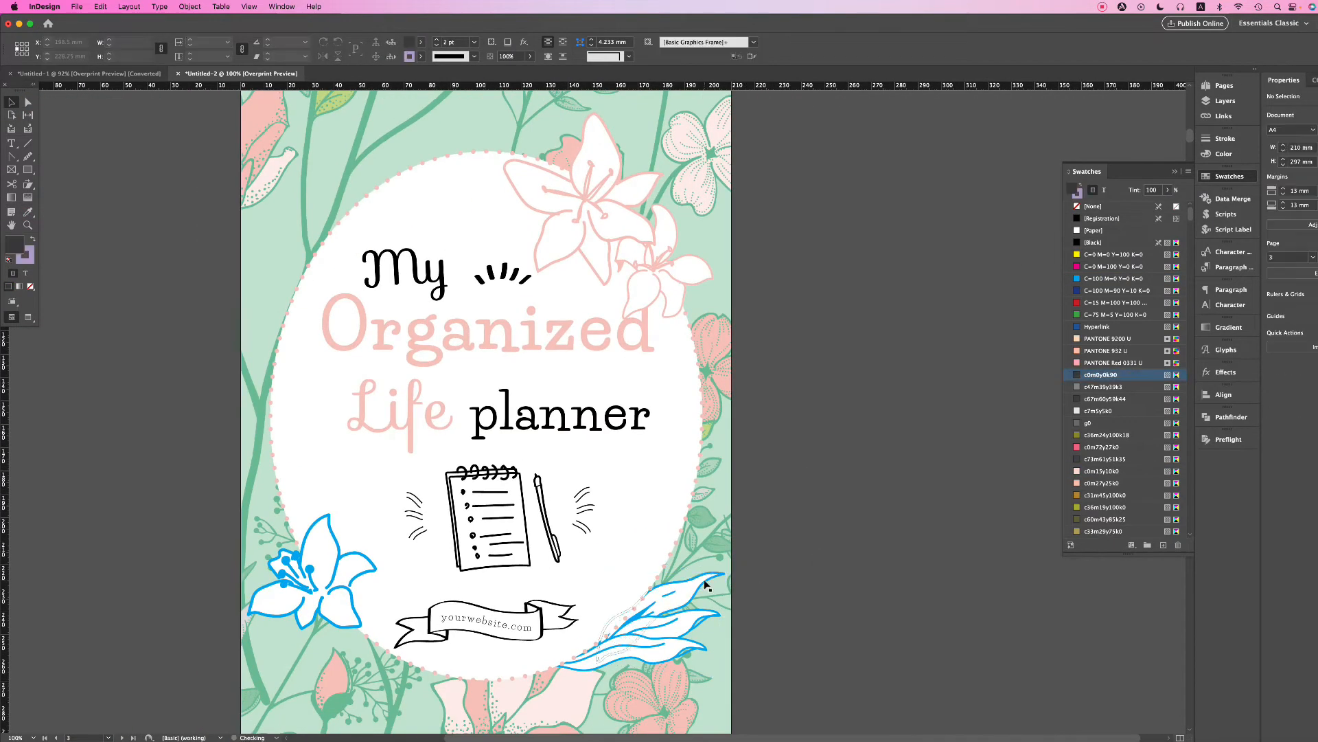
key(i)
click(676, 678)
key(v)
click(851, 559)
- Recolor the pieces of the spray's middle blue leaf with the pink sampled from the upper leaf
click(714, 625)
key(super+equal)
key(super+equal)
click(773, 542)
click(650, 404)
shift+click(598, 424)
shift+click(525, 440)
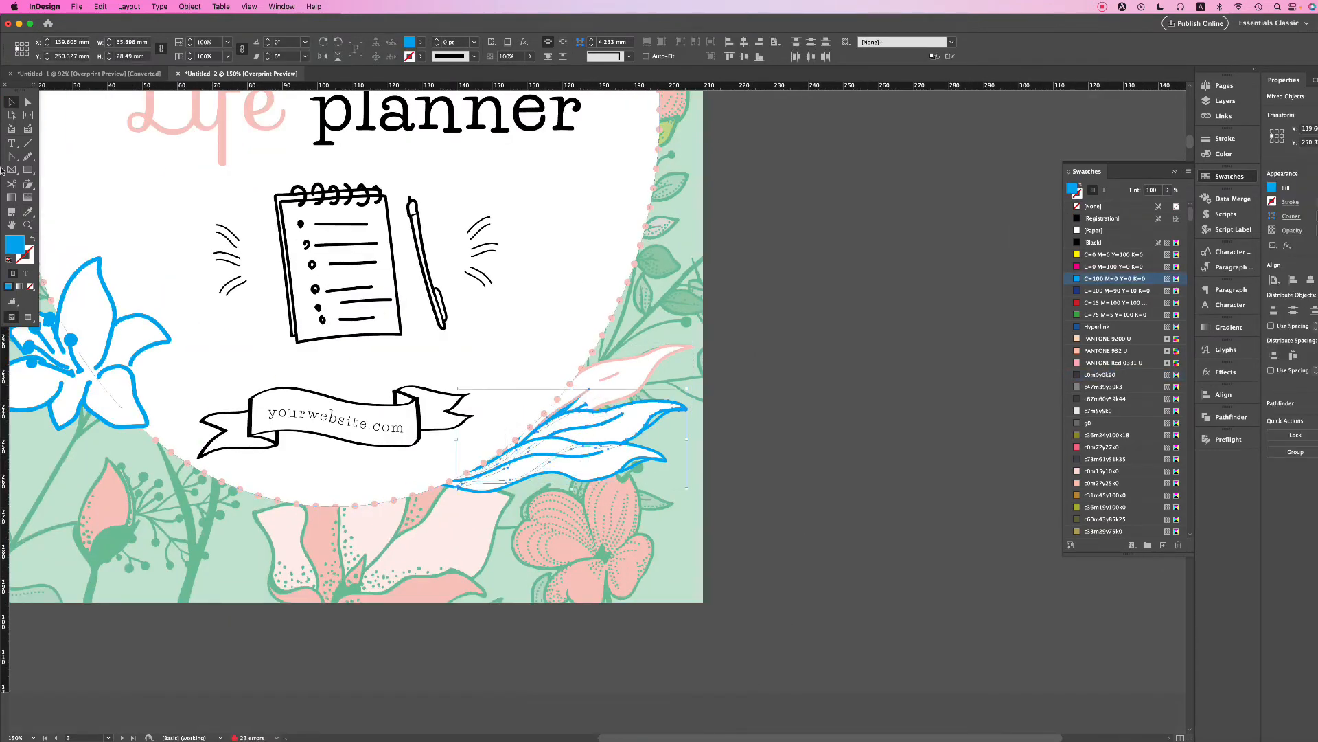
key(i)
click(672, 348)
click(11, 102)
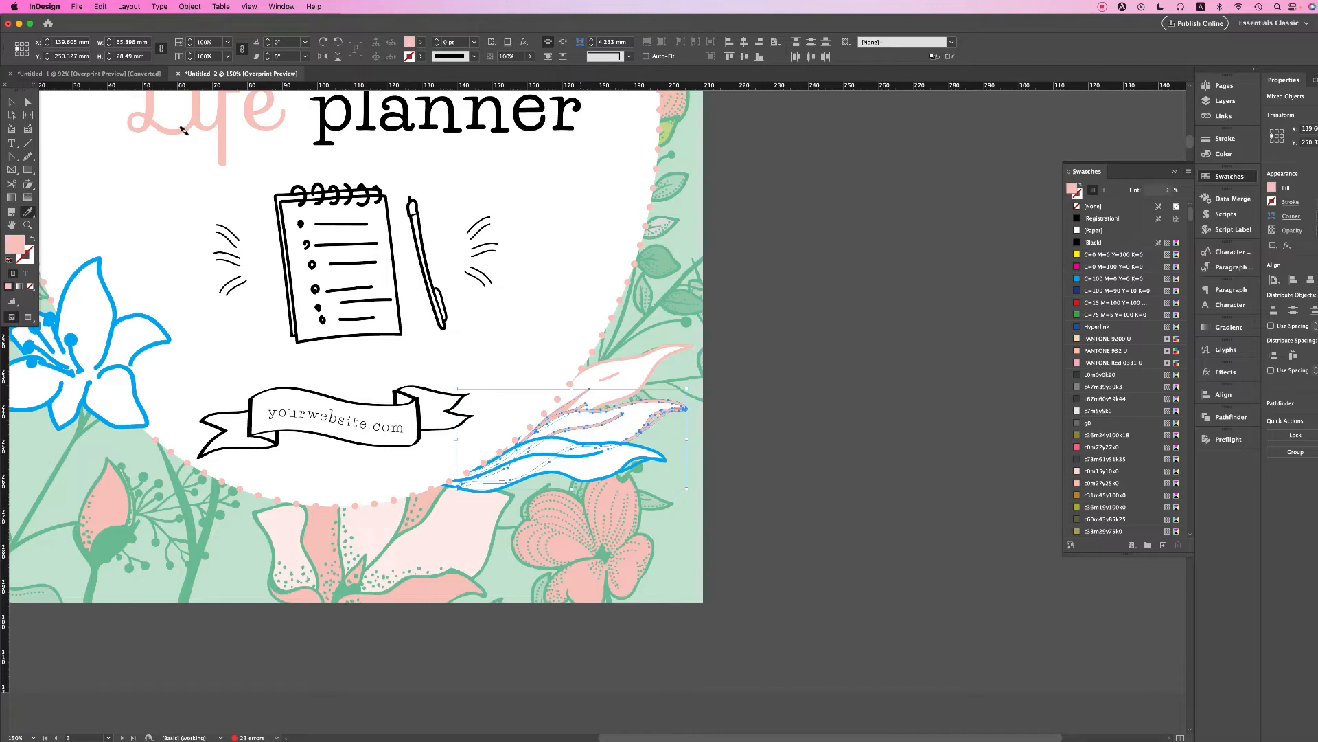
click(615, 388)
click(642, 393)
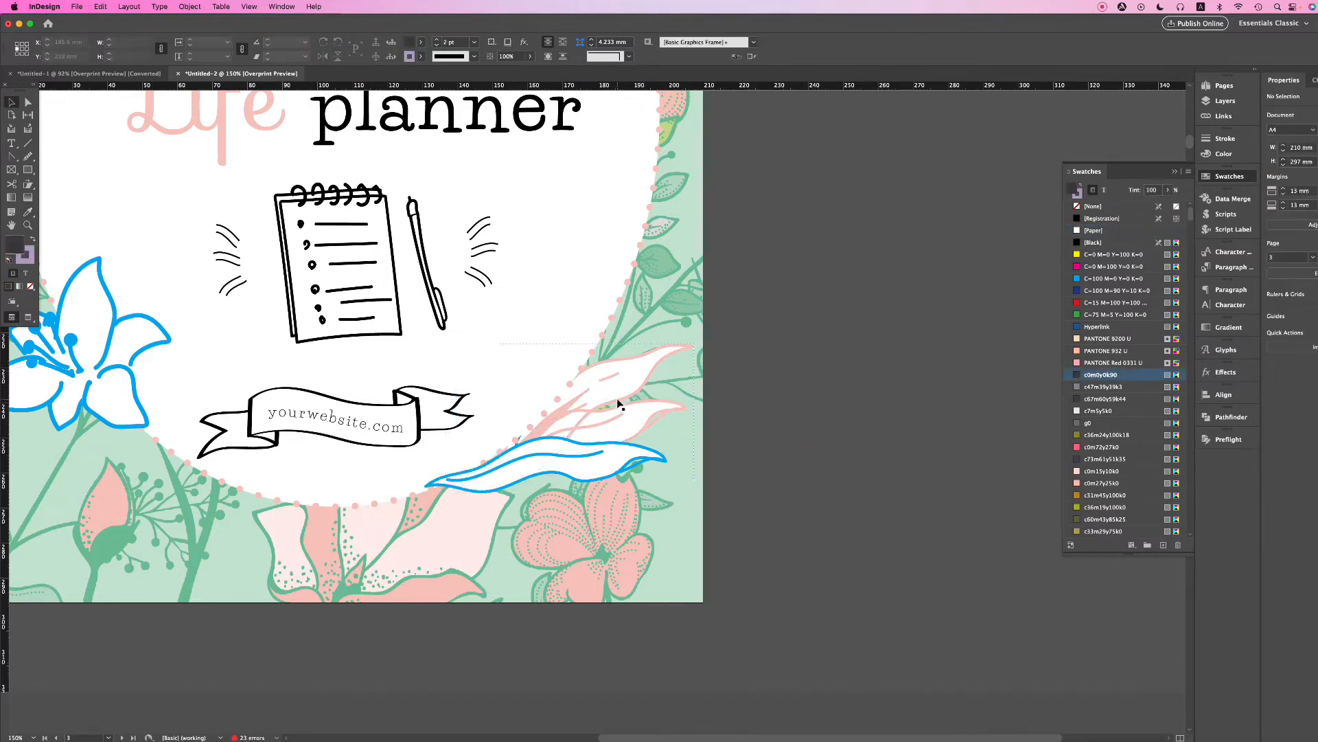
- Try to move and group the two recolored leaves of the spray
click(638, 402)
shift+click(642, 405)
click(606, 443)
shift+click(635, 433)
click(655, 418)
drag(639, 390, 676, 427)
key(super+z)
shift+click(639, 371)
key(super+g)
click(623, 412)
shift+click(622, 415)
key(super+z)
click(697, 425)
click(867, 446)
- Recolor the spray's bottom blue leaf with pink sampled from the upper leaf and group its pieces
click(633, 461)
shift+click(603, 453)
key(i)
click(651, 352)
key(super+g)
key(v)
click(907, 460)
- Group the leaves of the lower-right spray and send the leaf pieces backward
click(682, 447)
shift+click(679, 410)
shift+click(662, 376)
key(super+g)
key(super+[)
click(831, 397)
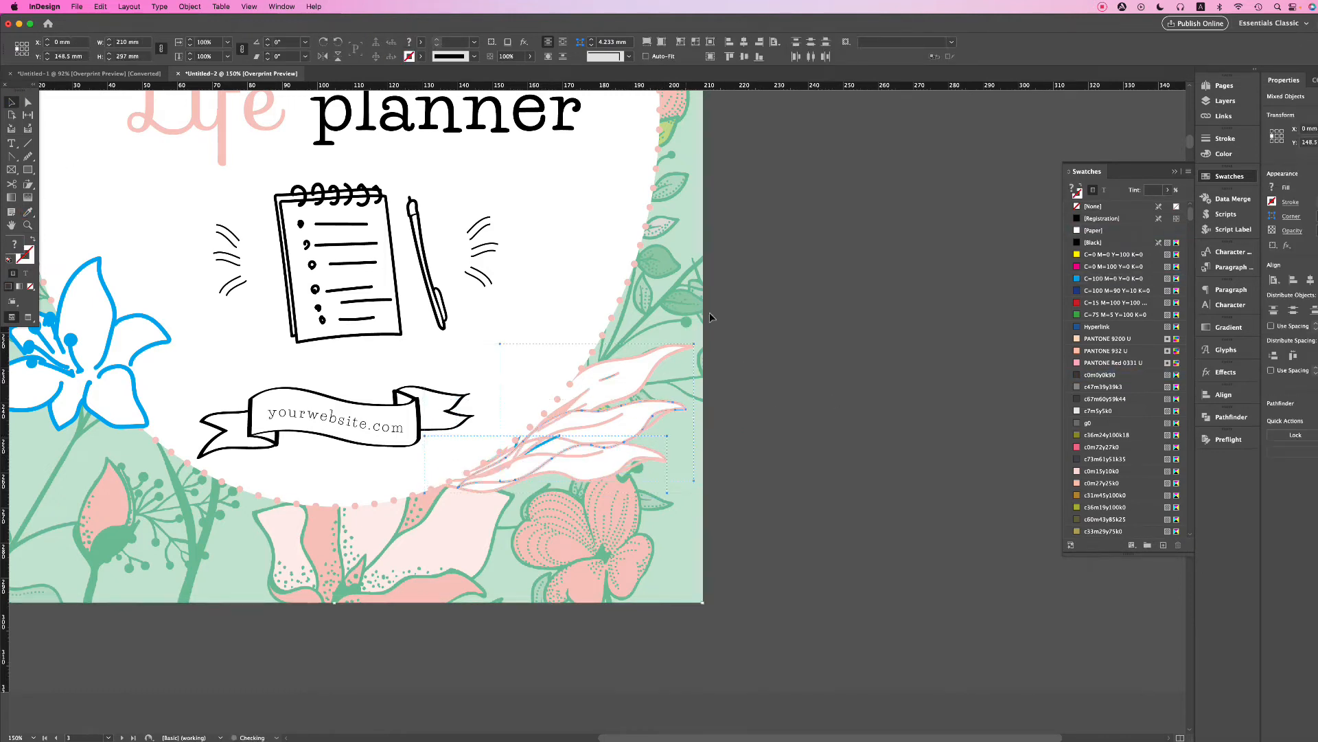
click(516, 444)
key(super+[)
click(772, 431)
key(super+minus)
key(super+minus)
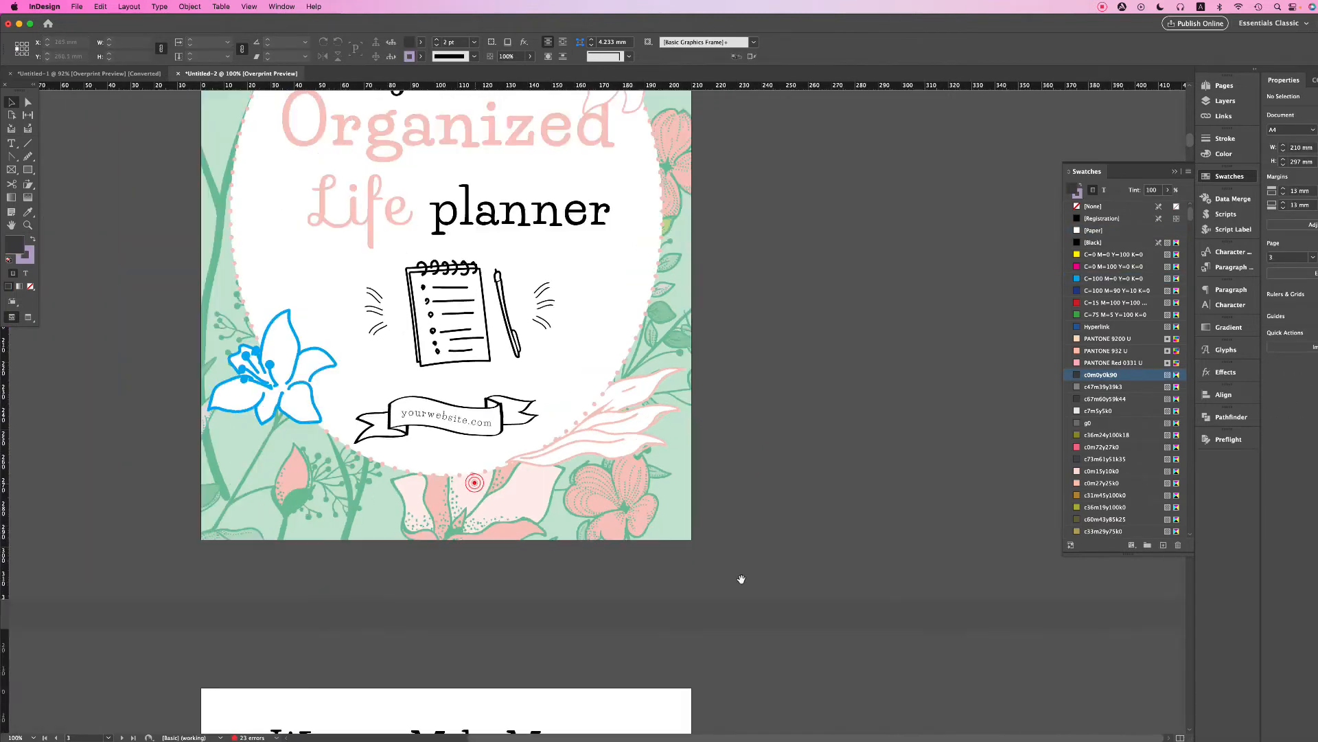
- Ungroup the blue flower at the cover's lower left so its pieces can be selected separately
scroll(738, 580, up, 7)
scroll(739, 580, left, 4)
scroll(810, 532, down, 4)
click(555, 510)
key(super+shift+g)
click(400, 472)
click(493, 524)
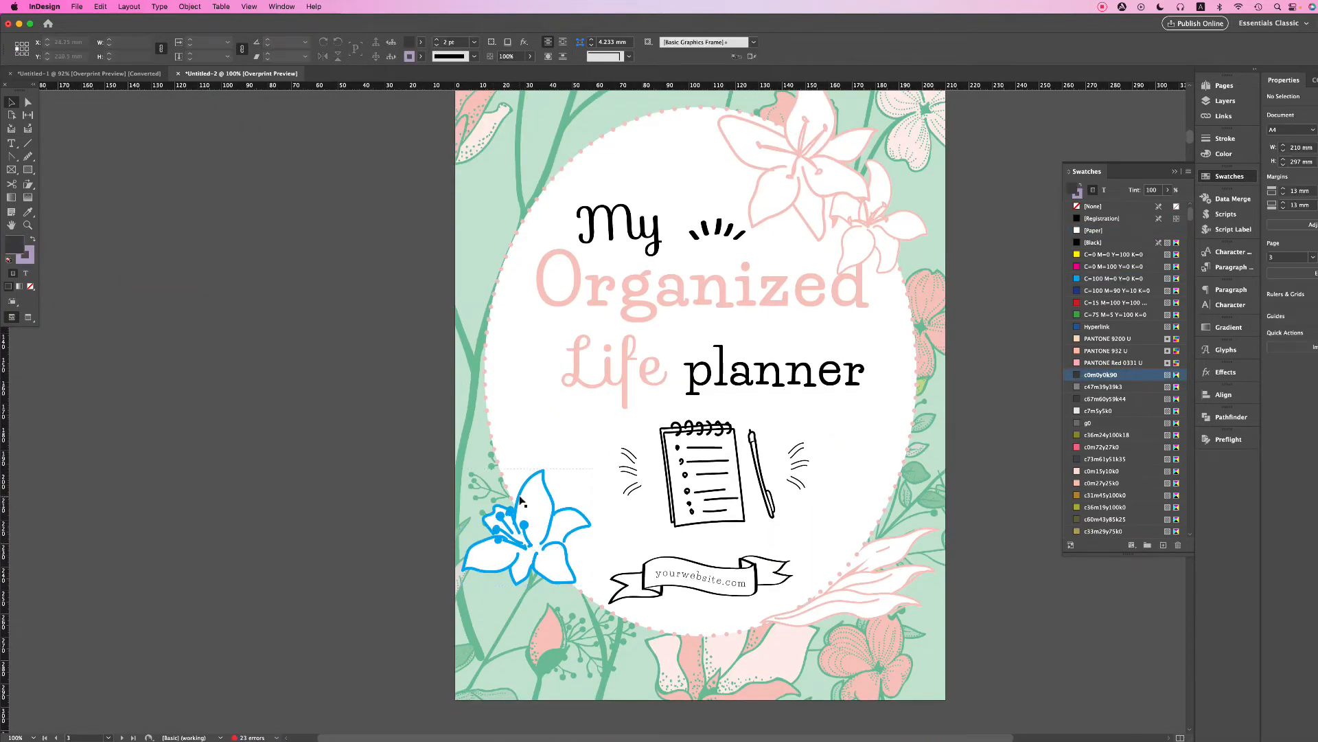
- Select petals and stamens of the lower-left flower together and recolor them with sampled pink
click(553, 505)
shift+click(515, 575)
shift+click(485, 571)
shift+click(486, 527)
shift+click(516, 541)
shift+click(504, 530)
shift+click(512, 513)
shift+click(501, 514)
key(i)
click(580, 364)
key(v)
click(412, 522)
- Recolor the lower-left flower's blue top petal and adjacent stamen piece with sampled pink
key(super+equal)
key(super+equal)
key(super+equal)
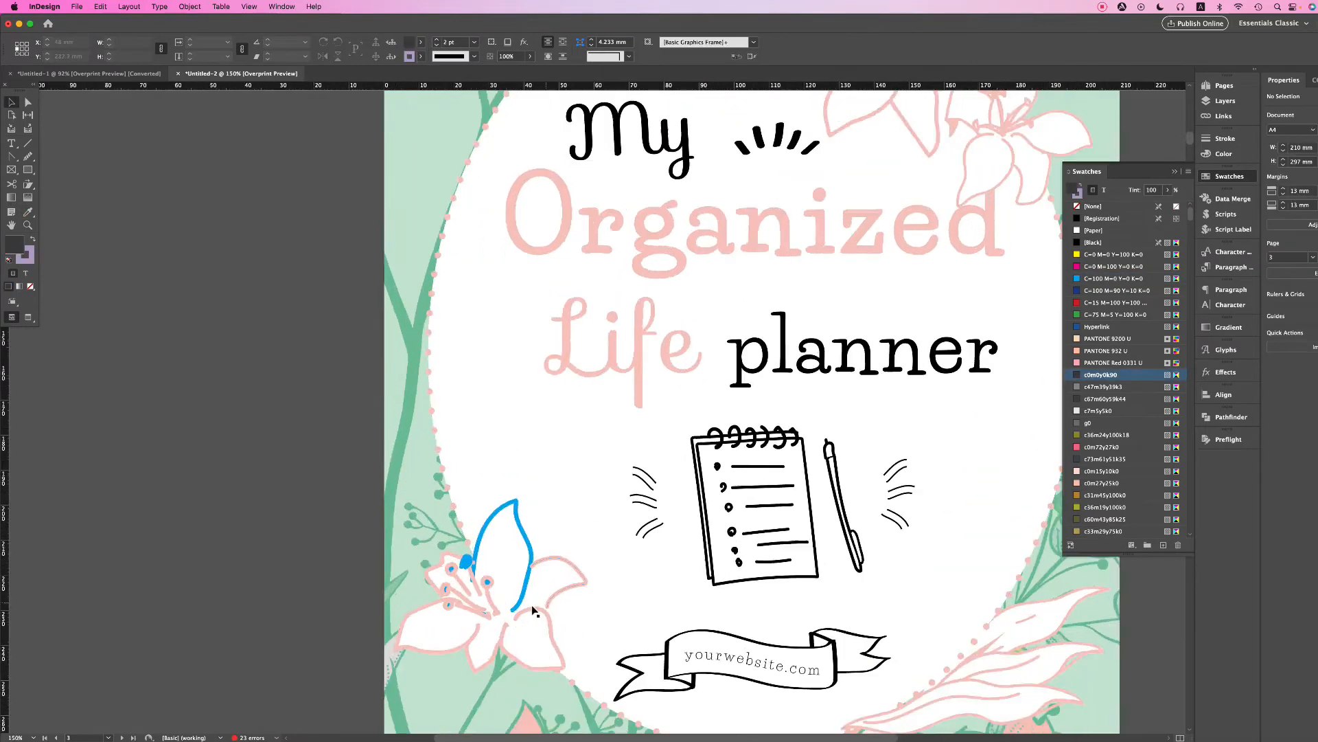
scroll(533, 609, down, 8)
click(458, 176)
shift+click(433, 144)
key(i)
click(399, 194)
key(v)
click(62, 263)
- Select the small blue stamen centers of the lower-left flower and recolor them with pink sampled from the flower
click(429, 149)
shift+click(409, 160)
click(30, 103)
shift+click(405, 207)
shift+click(401, 187)
click(28, 211)
click(457, 177)
click(12, 103)
- Recolor the last blue pieces inside the lower-left flower's stamens with sampled pink
key(super+equal)
key(super+equal)
key(super+equal)
key(super+equal)
click(287, 511)
shift+click(756, 570)
click(280, 304)
click(544, 444)
shift+click(561, 527)
click(29, 212)
click(527, 292)
click(12, 102)
click(137, 275)
- Delete two leftover pieces from the lower-left flower
click(756, 570)
key(Delete)
click(804, 561)
key(Delete)
key(super+minus)
key(super+minus)
key(super+minus)
key(super+minus)
key(super+minus)
key(super+minus)
key(super+minus)
- Select all pieces of the lower-left flower and group them
drag(482, 350, 639, 479)
key(super+g)
click(1016, 406)
scroll(1016, 406, up, 5)
click(855, 347)
click(1002, 308)
scroll(1003, 308, down, 4)
scroll(1003, 308, right, 3)
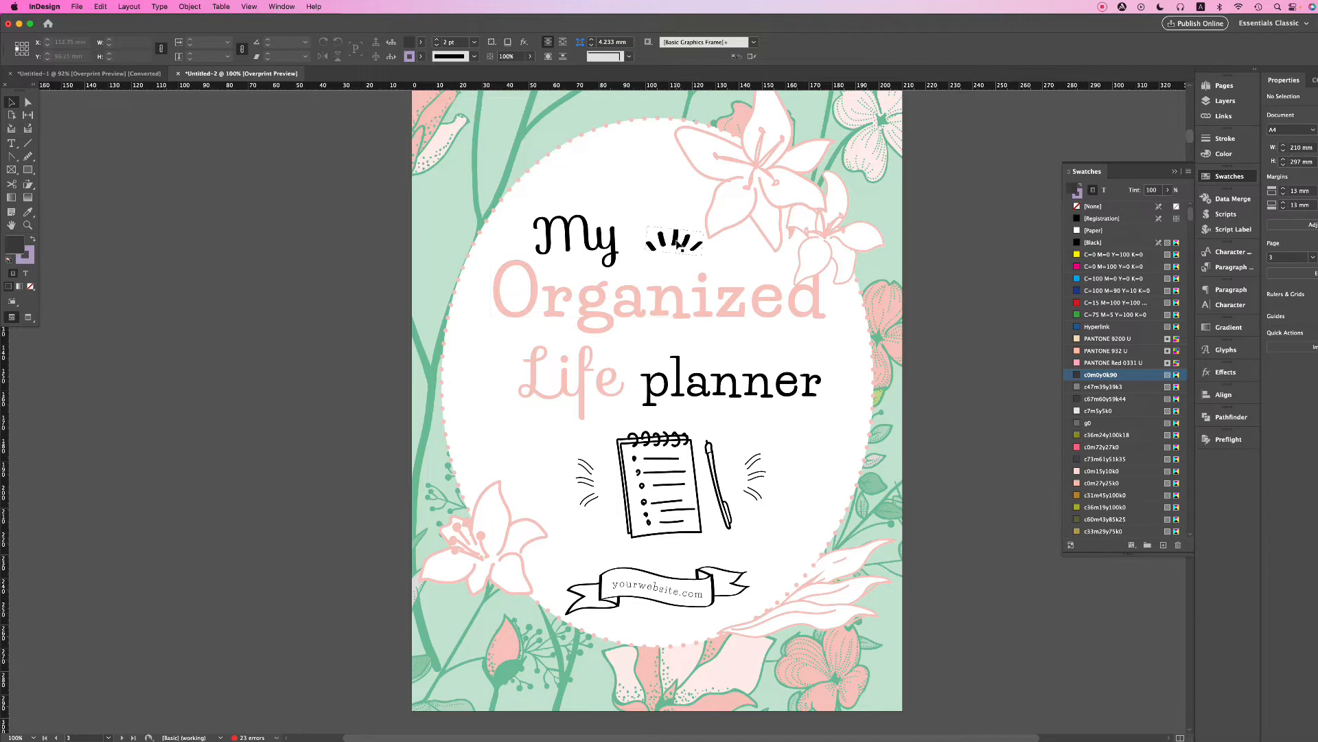
- Recolor the black accent strokes beside "My" with green sampled from a background stem
click(677, 243)
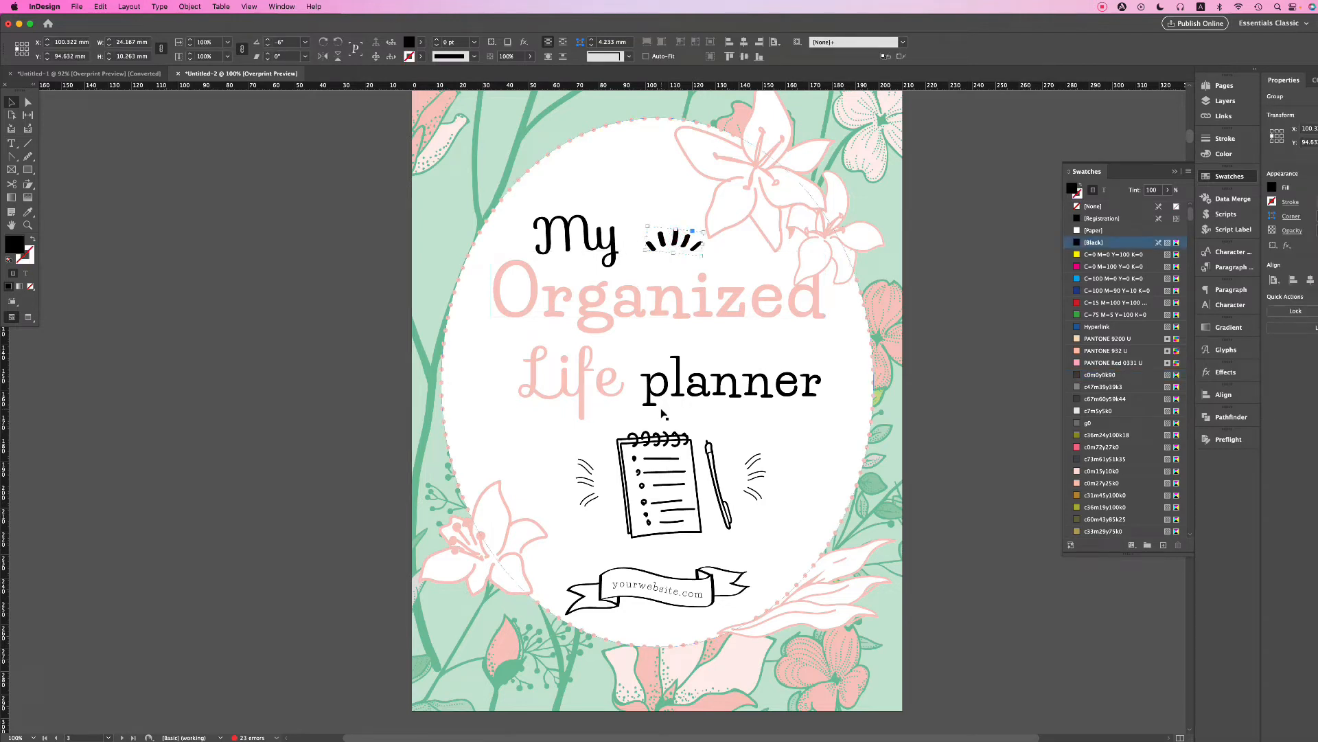
click(29, 213)
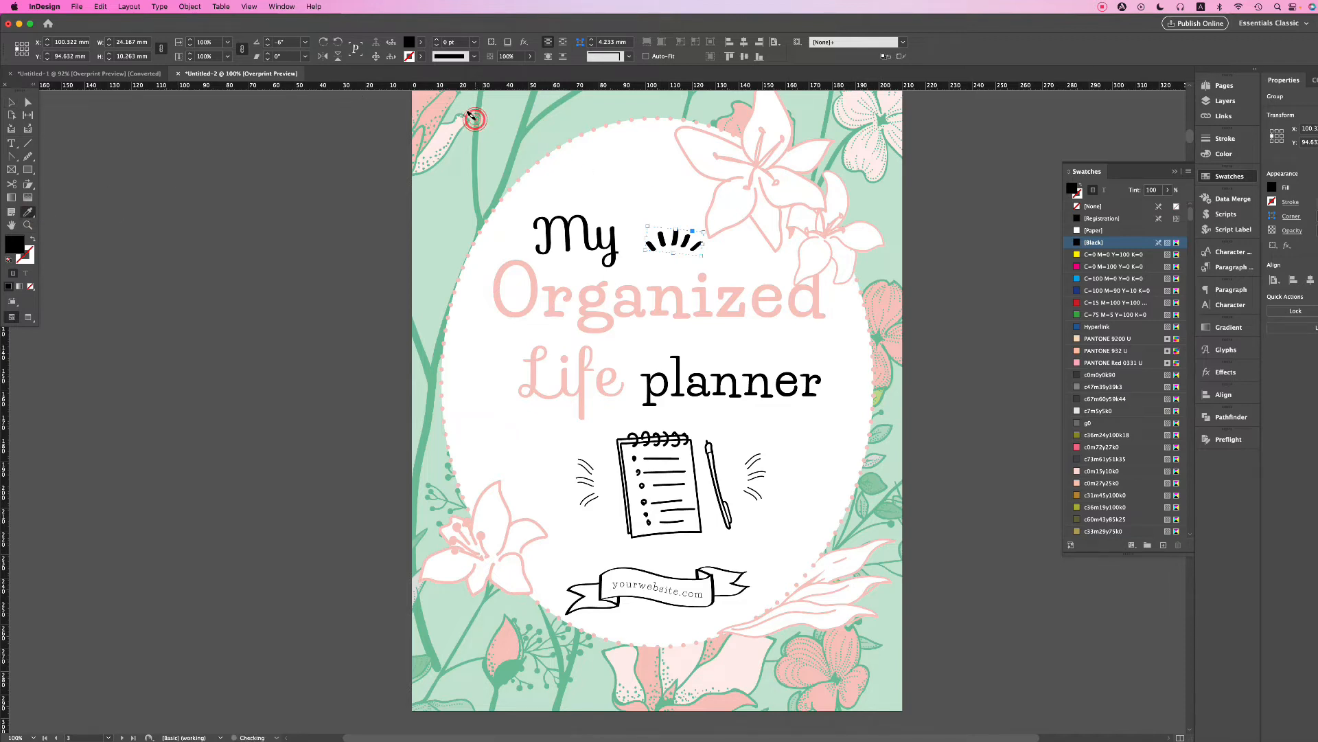
click(475, 118)
click(12, 104)
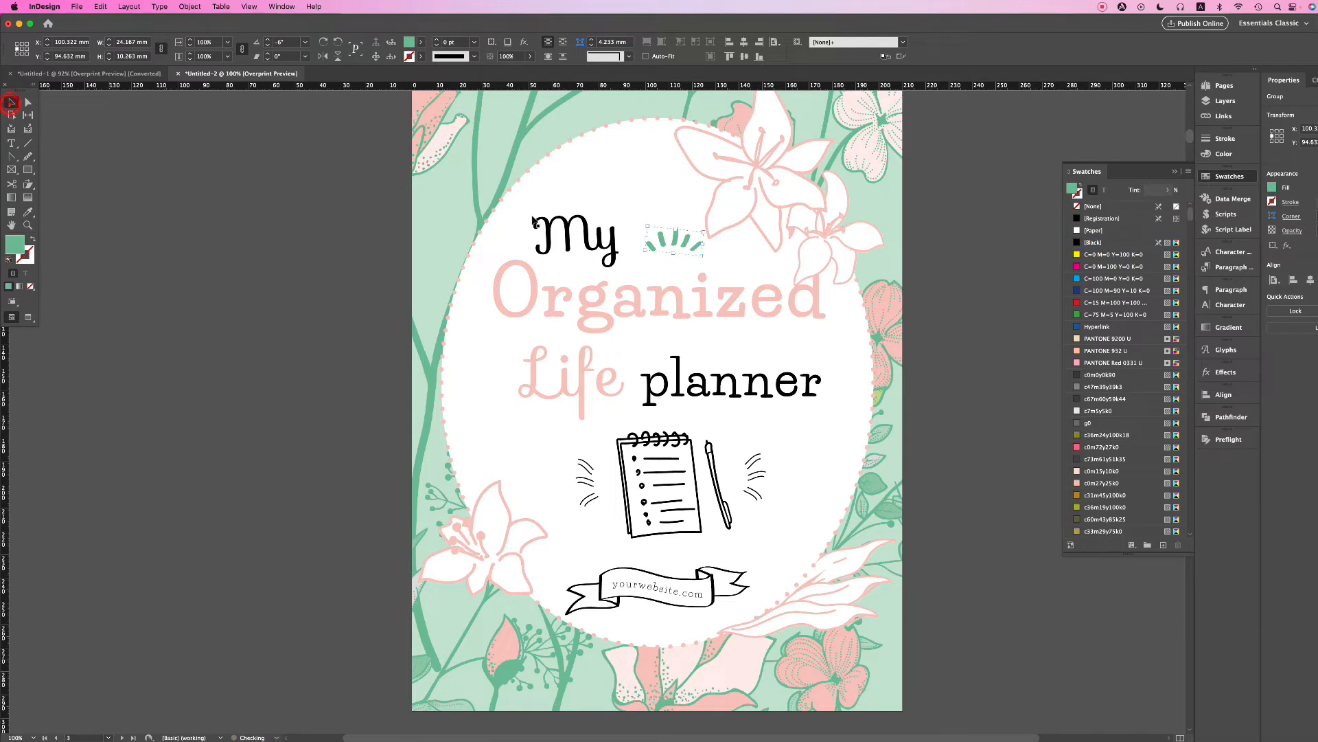
- Select the "My" and "planner" text frames together
click(581, 232)
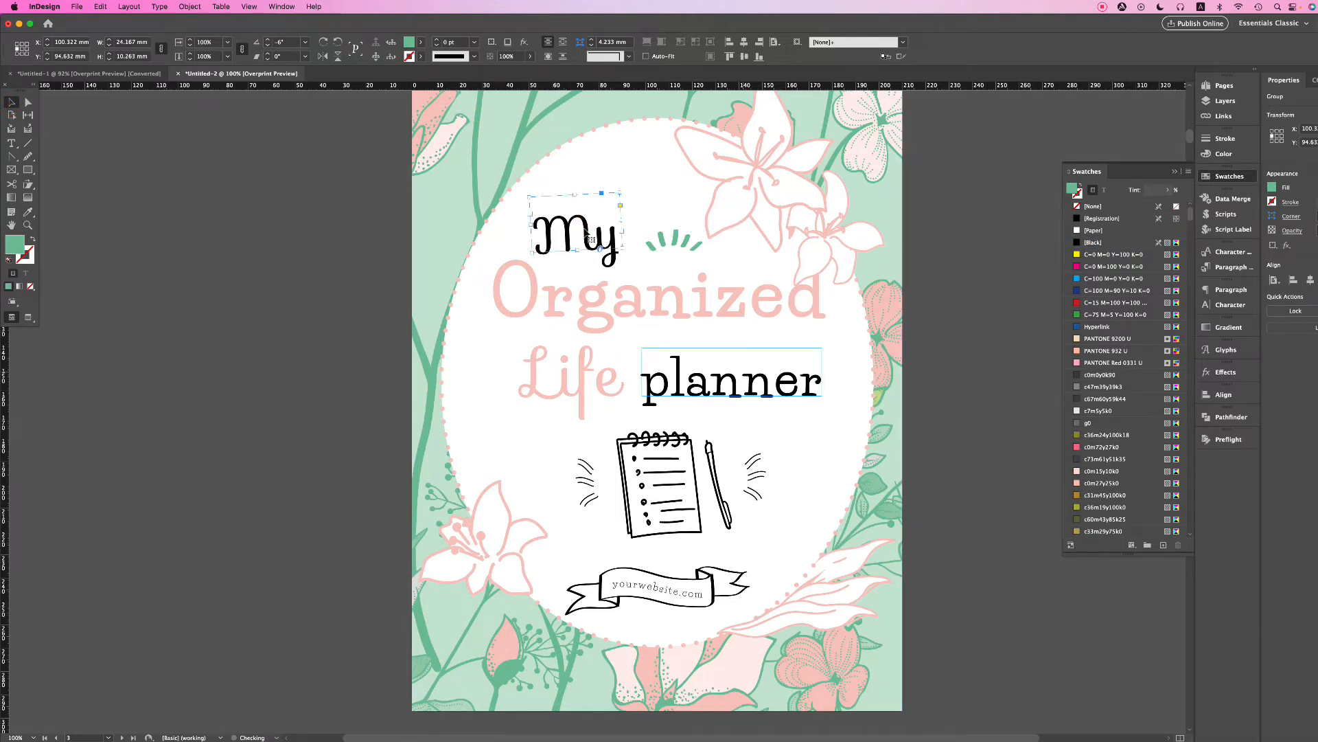
double_click(589, 238)
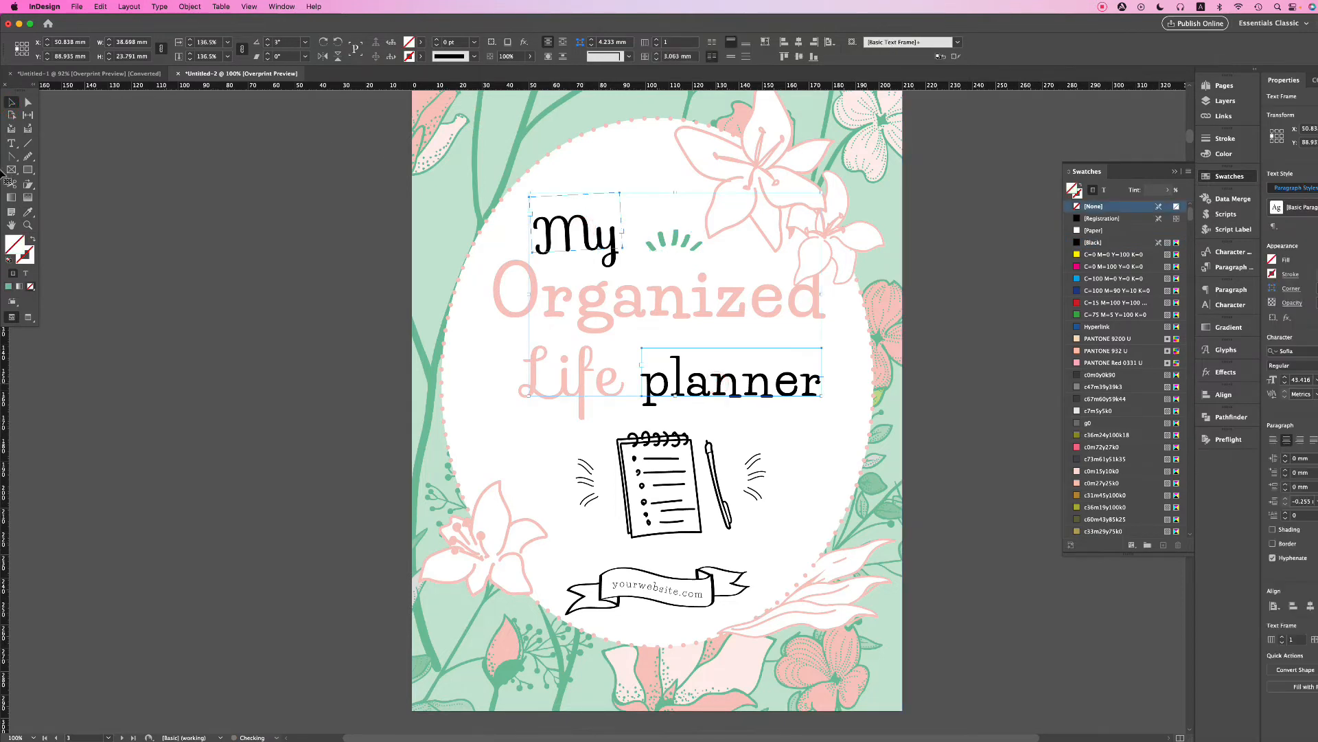
- Try to apply green sampled from the background image to the two selected text frames
click(29, 212)
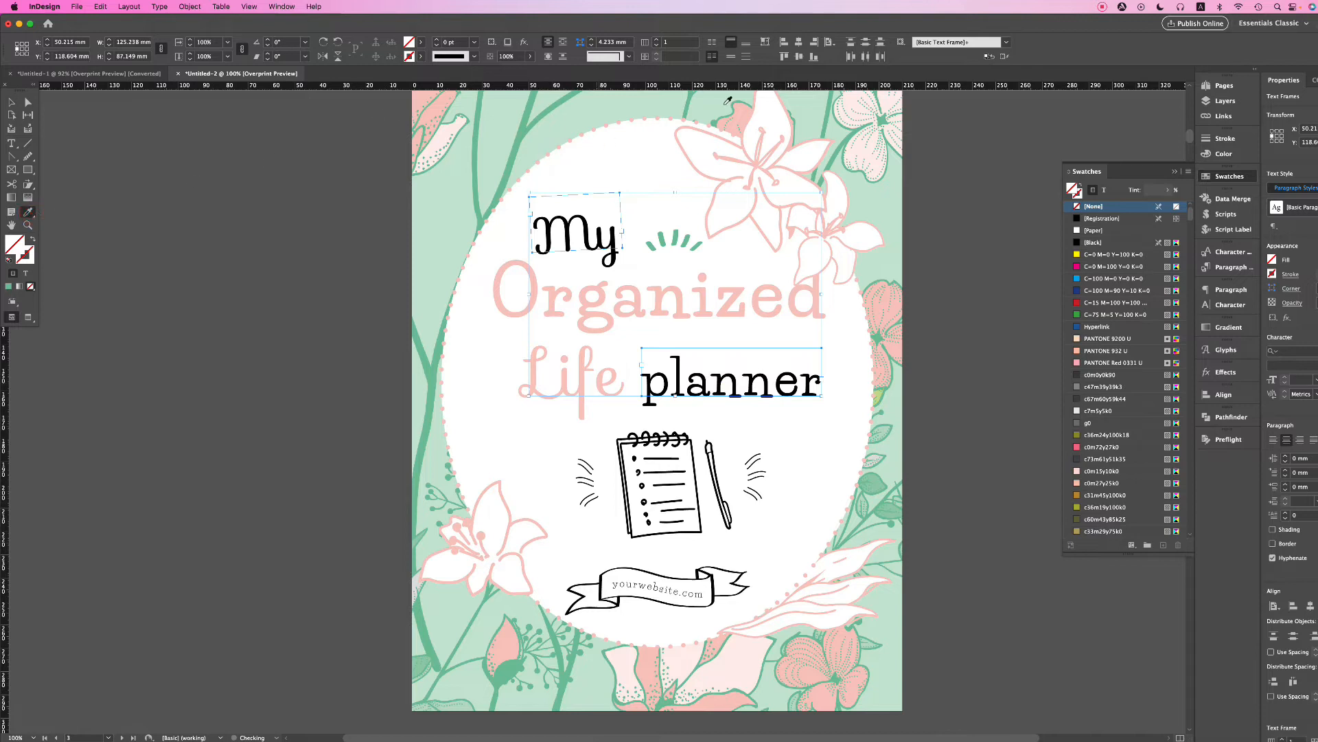
click(876, 117)
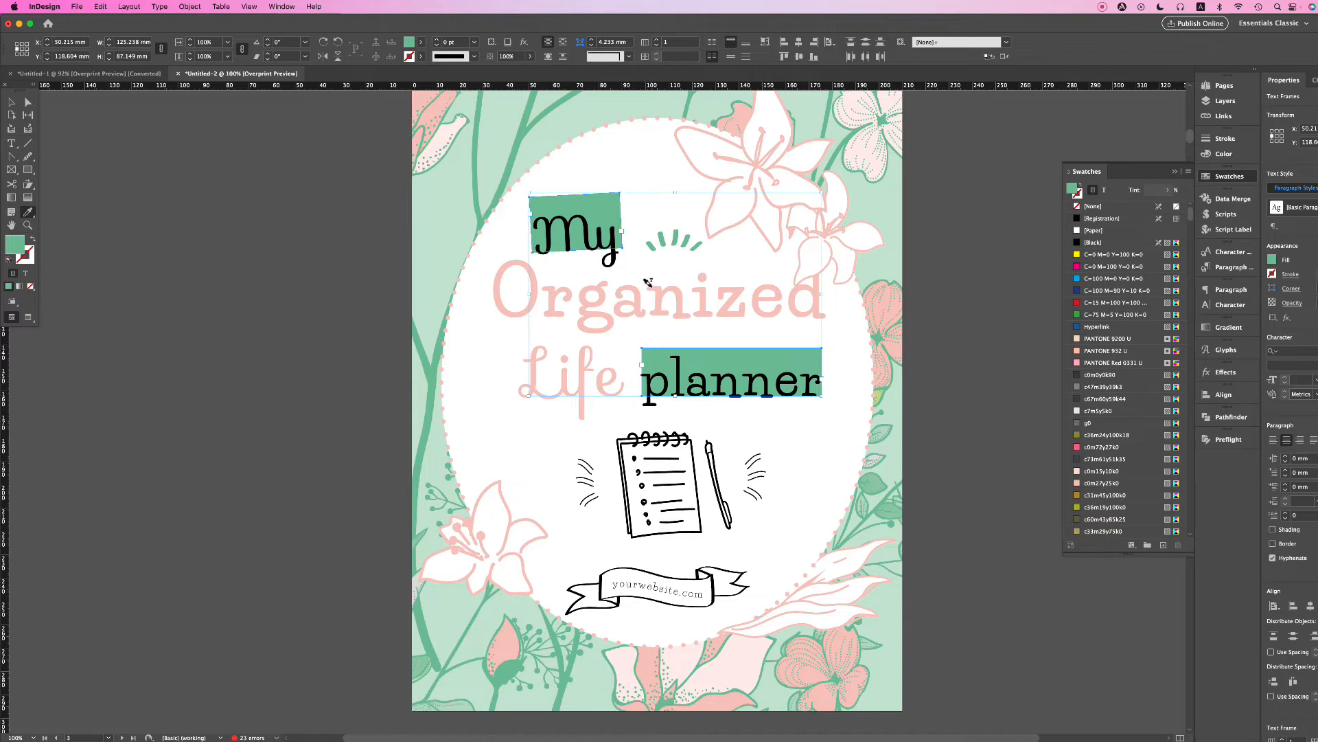
click(642, 284)
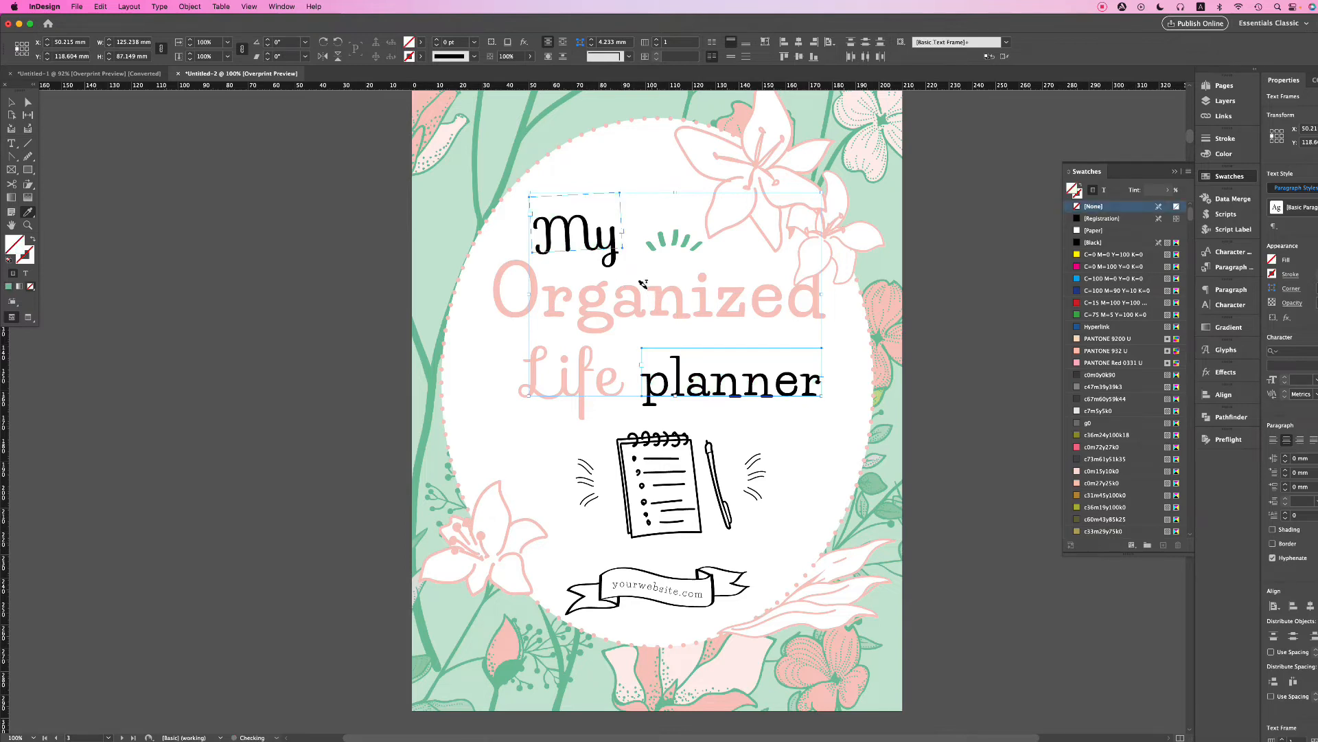
key(v)
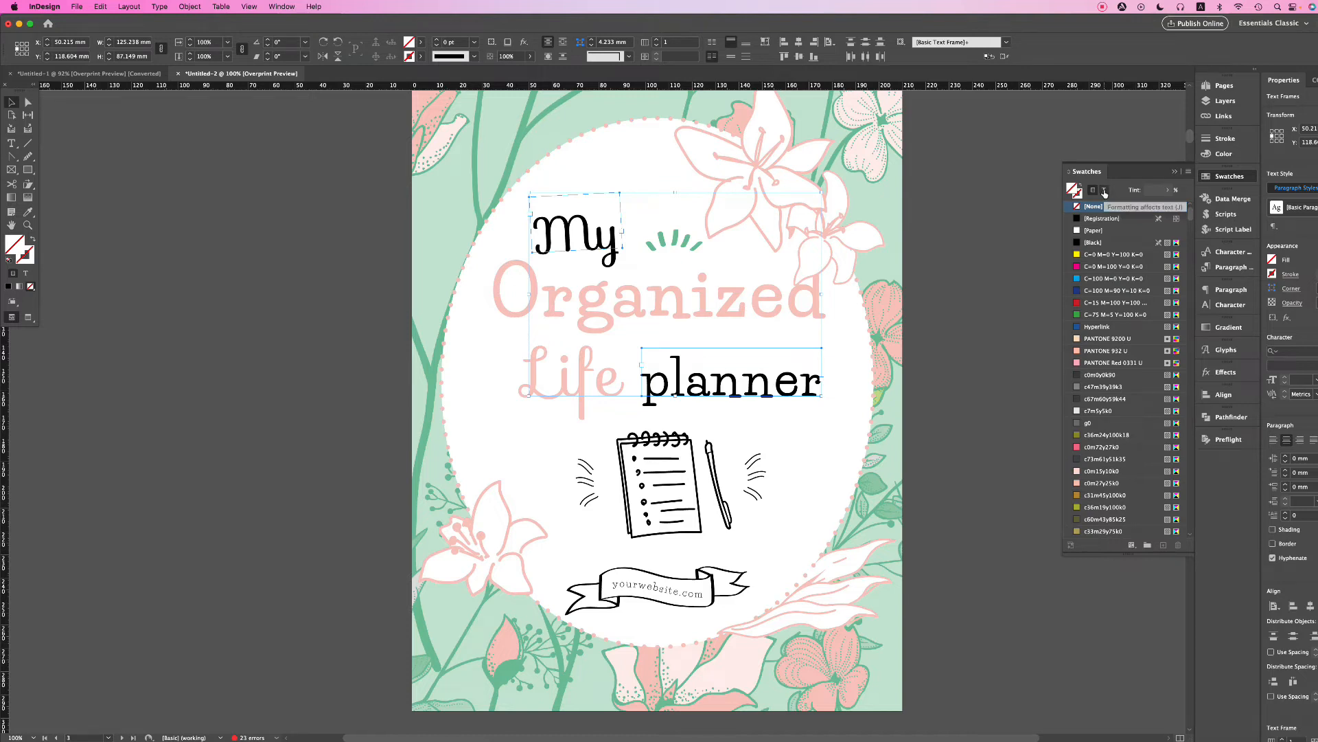
- Make formatting affect the text and recolor "My" and "planner" with green sampled from a background stem
click(1104, 193)
click(28, 212)
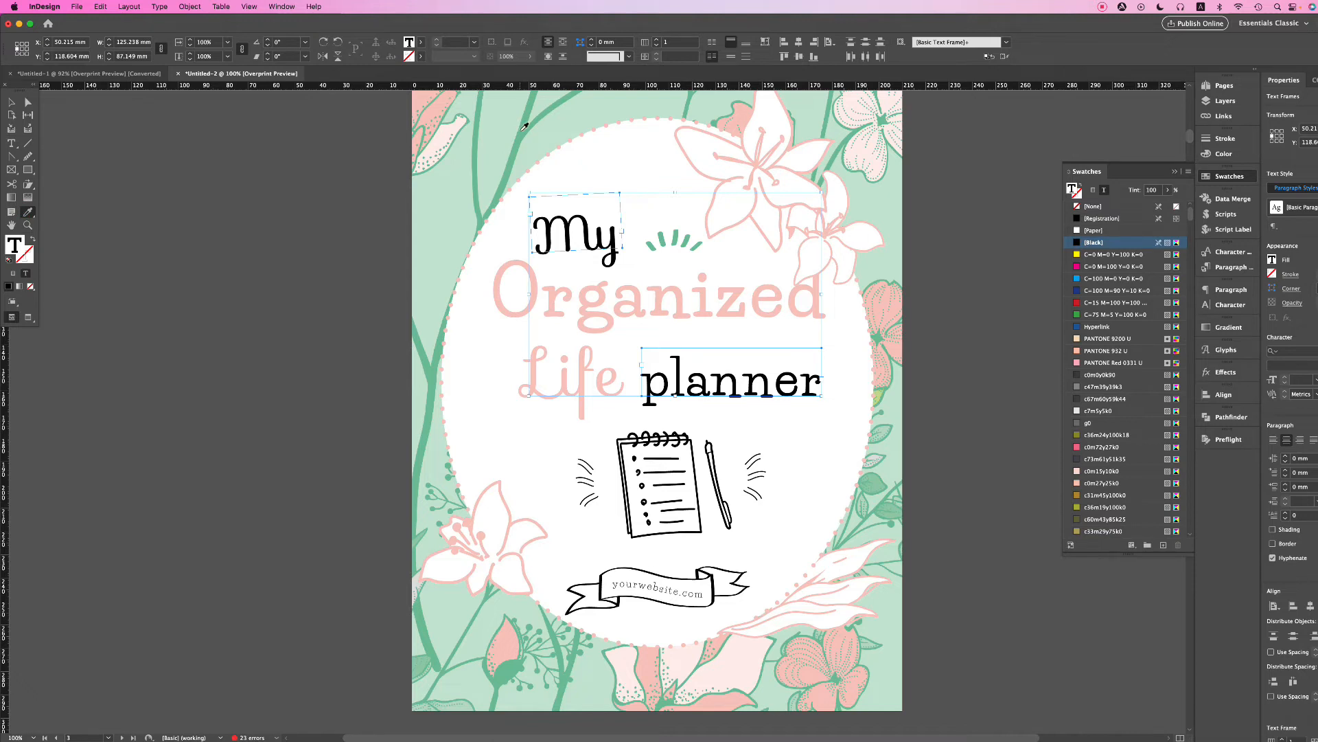
click(519, 127)
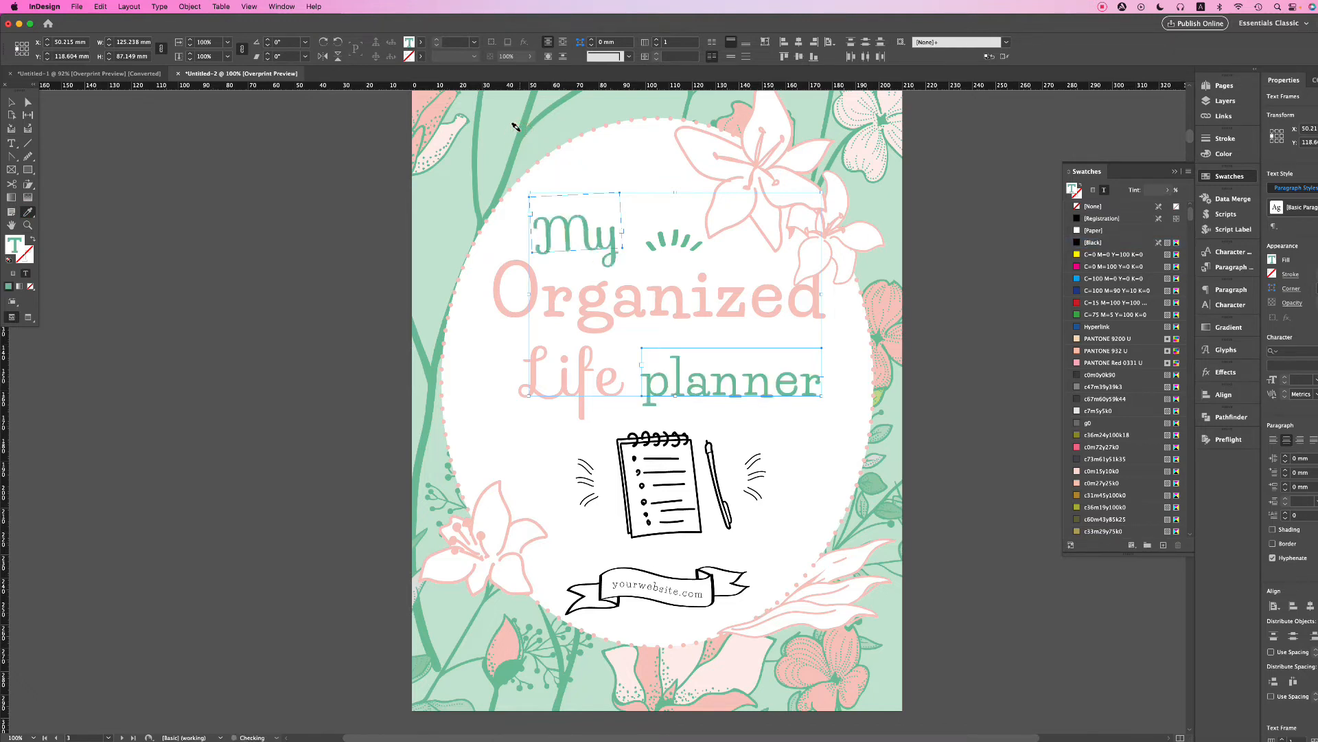
click(11, 104)
click(203, 181)
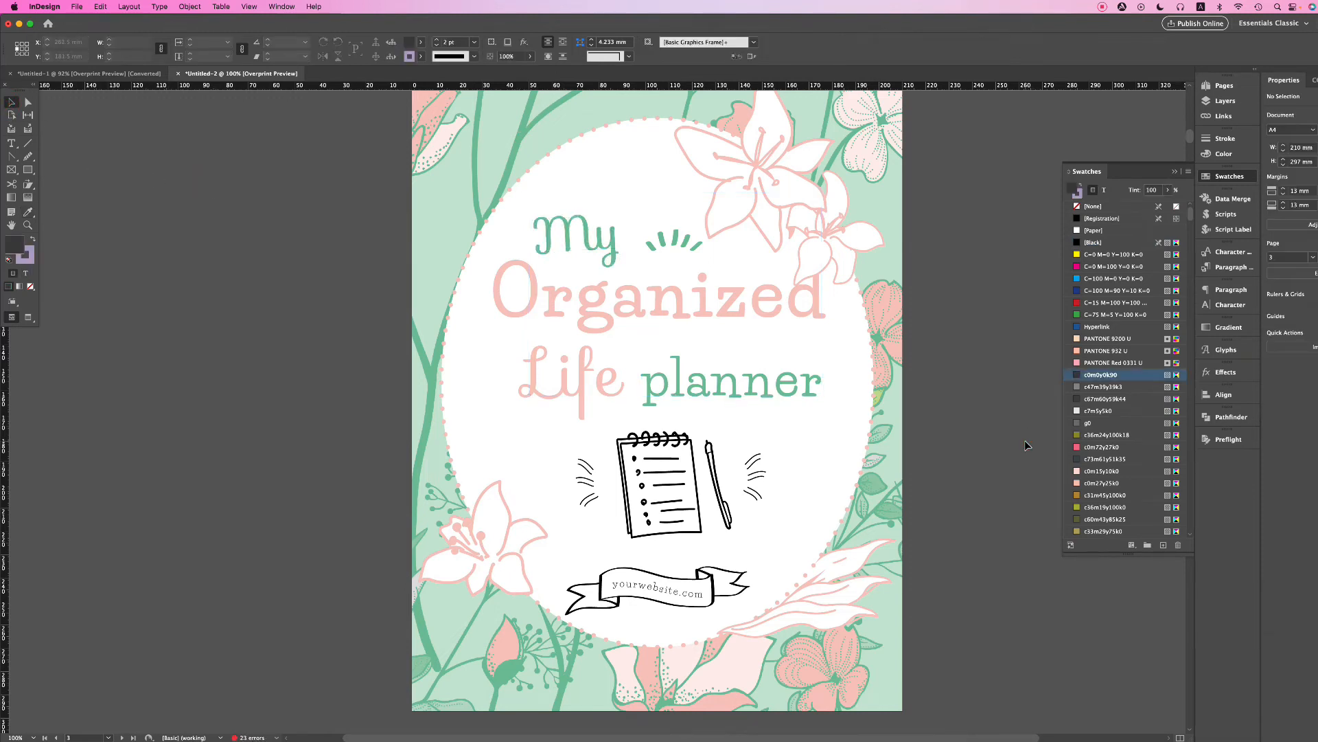
- Replace the placeholder website text on the ribbon banner with "janicedesigns.co"
scroll(1025, 445, down, 4)
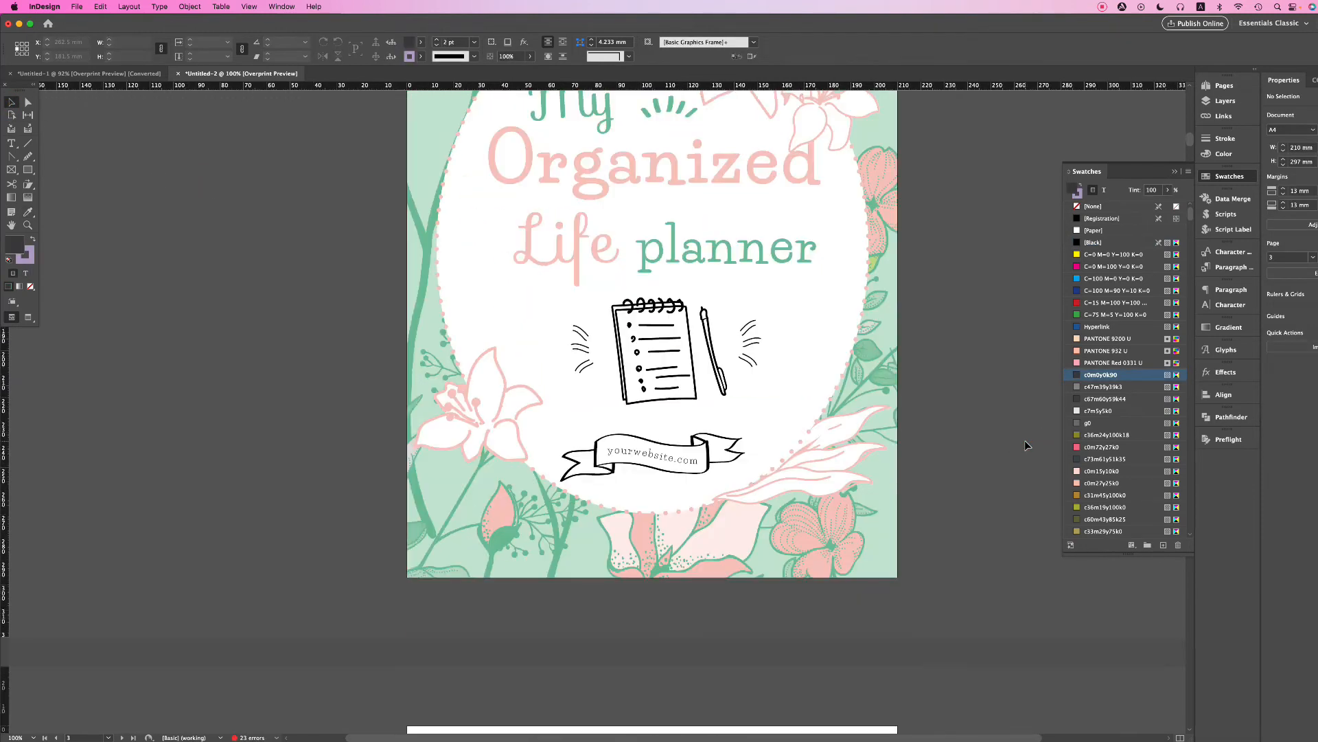
click(688, 454)
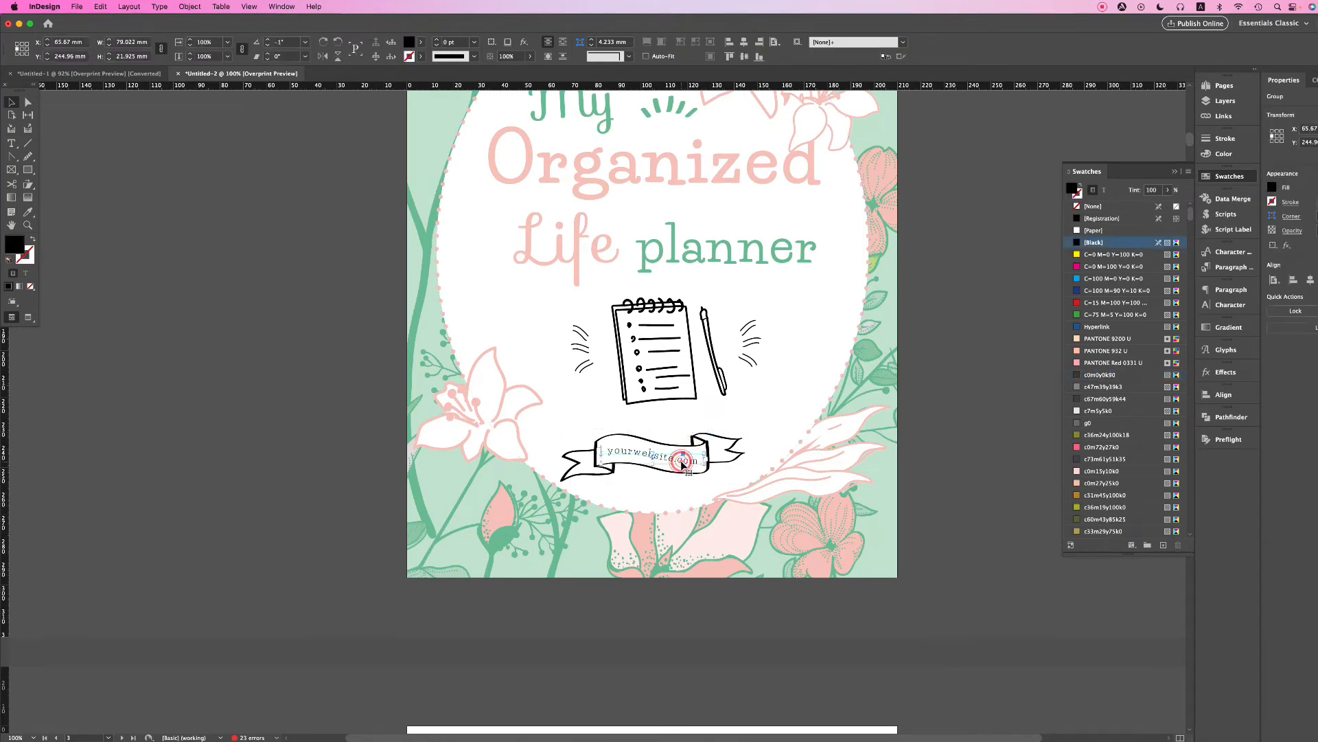
double_click(672, 459)
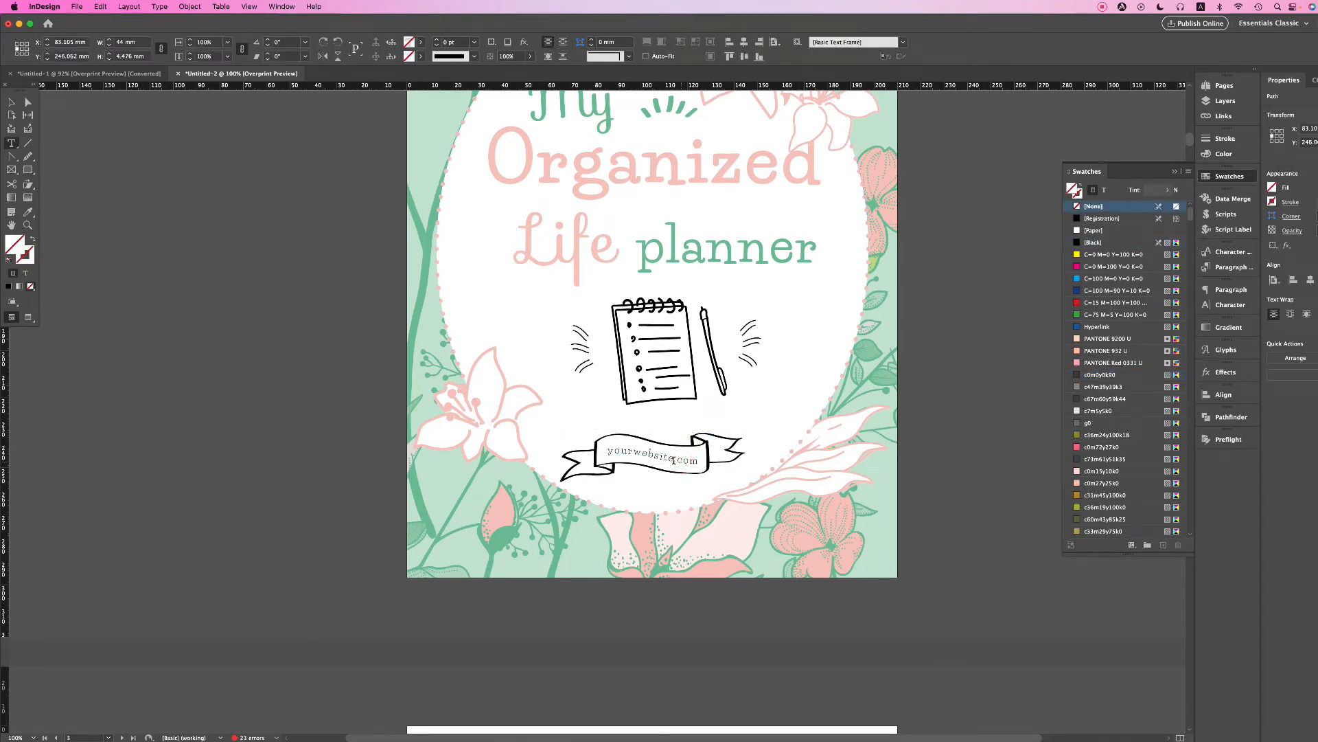
drag(672, 459, 610, 452)
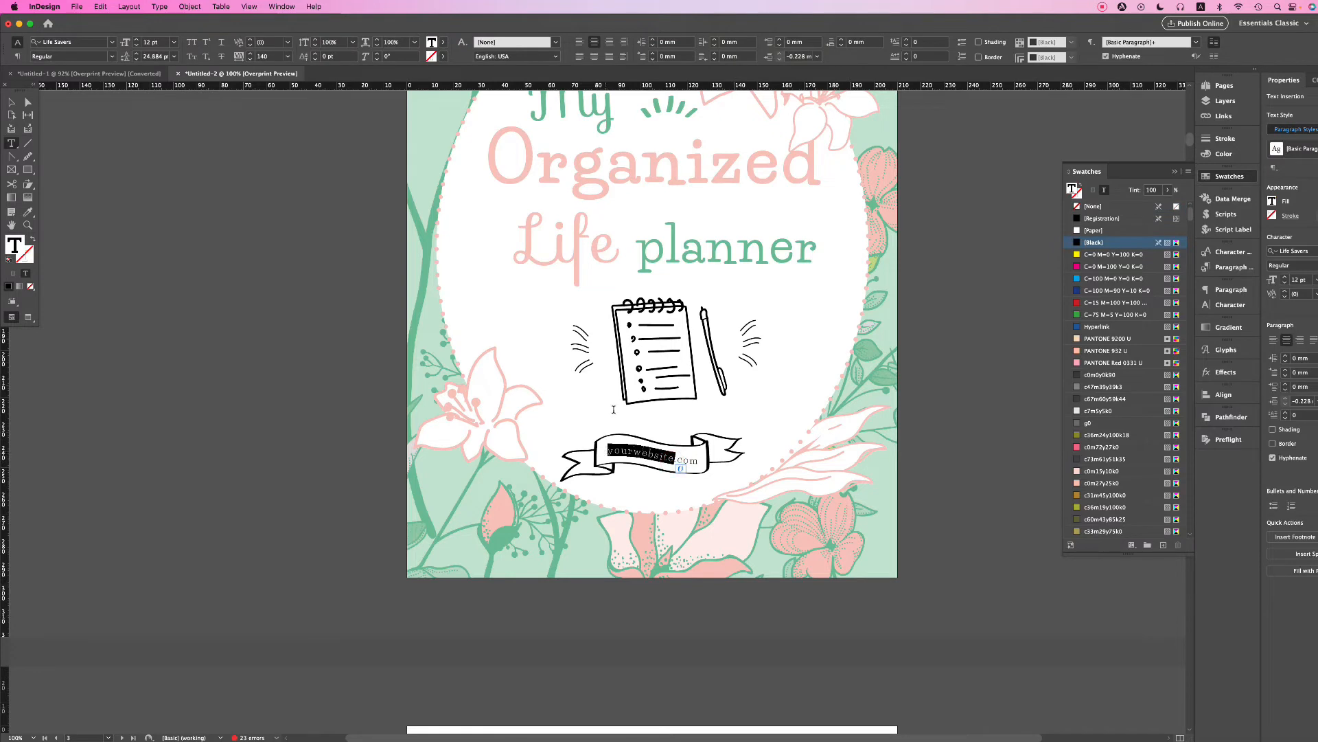
text(janicedesig)
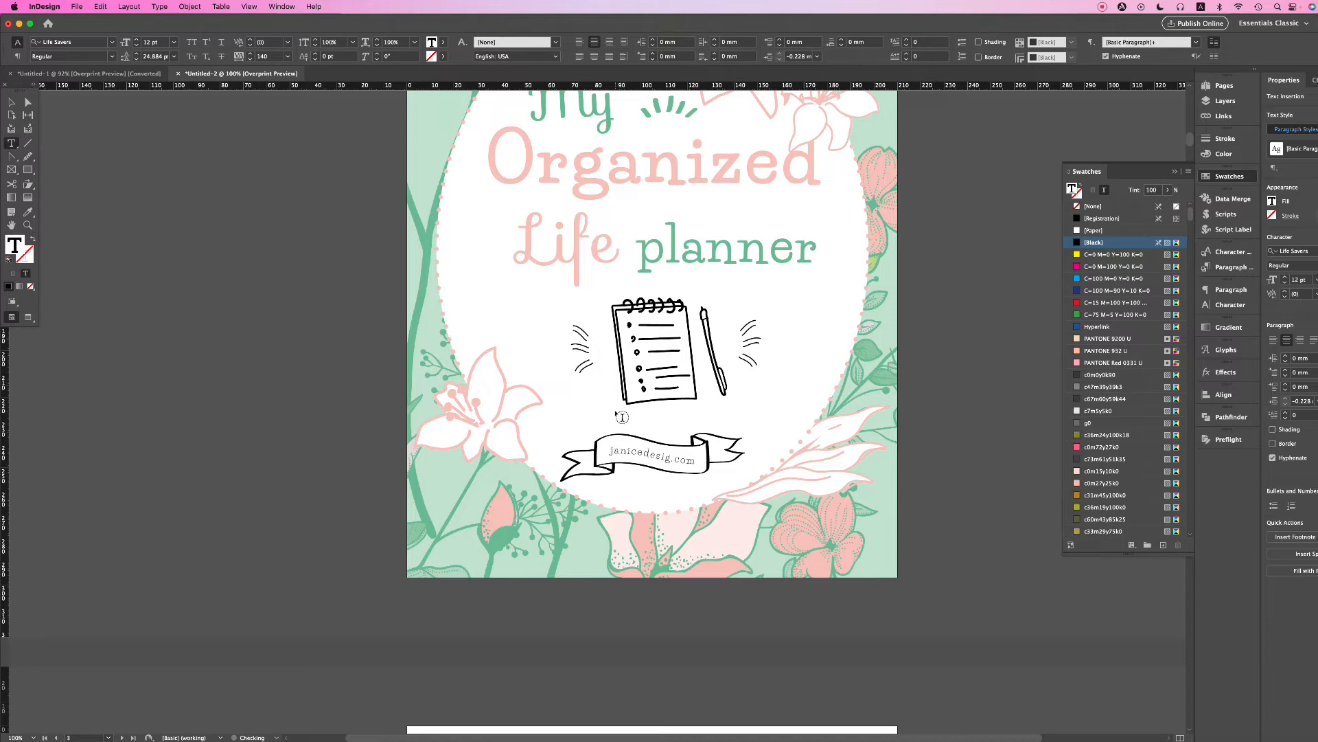
text(ns)
drag(692, 459, 712, 465)
key(BackSpace)
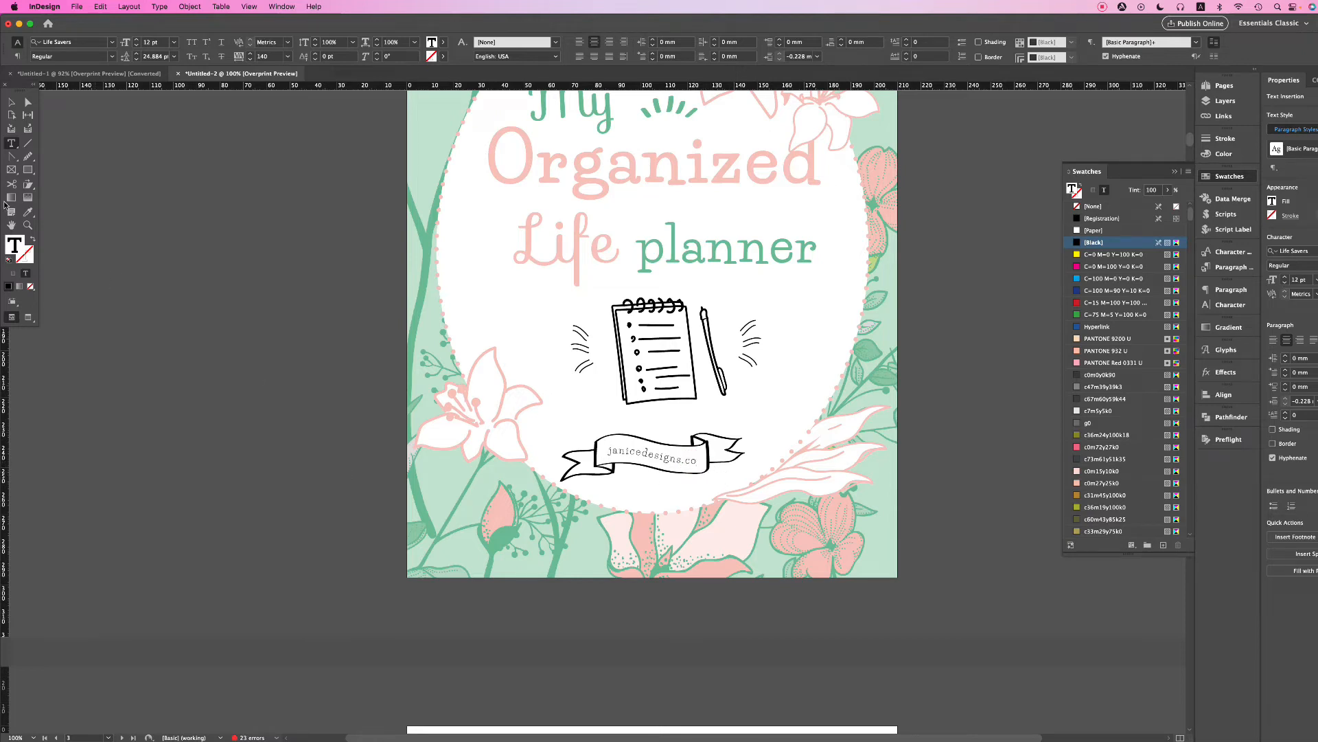
click(11, 102)
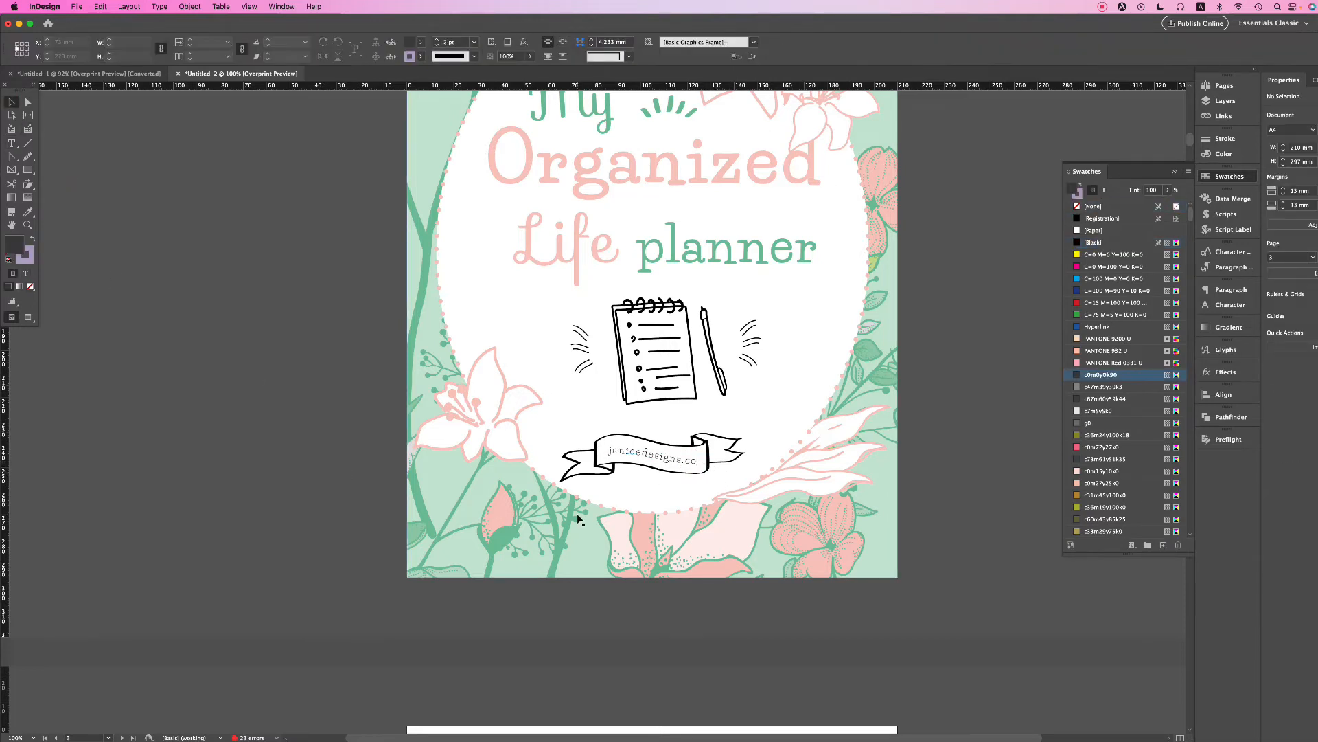
- Recolor the ribbon banner outline around the website text with green sampled from a background stem
scroll(618, 543, up, 3)
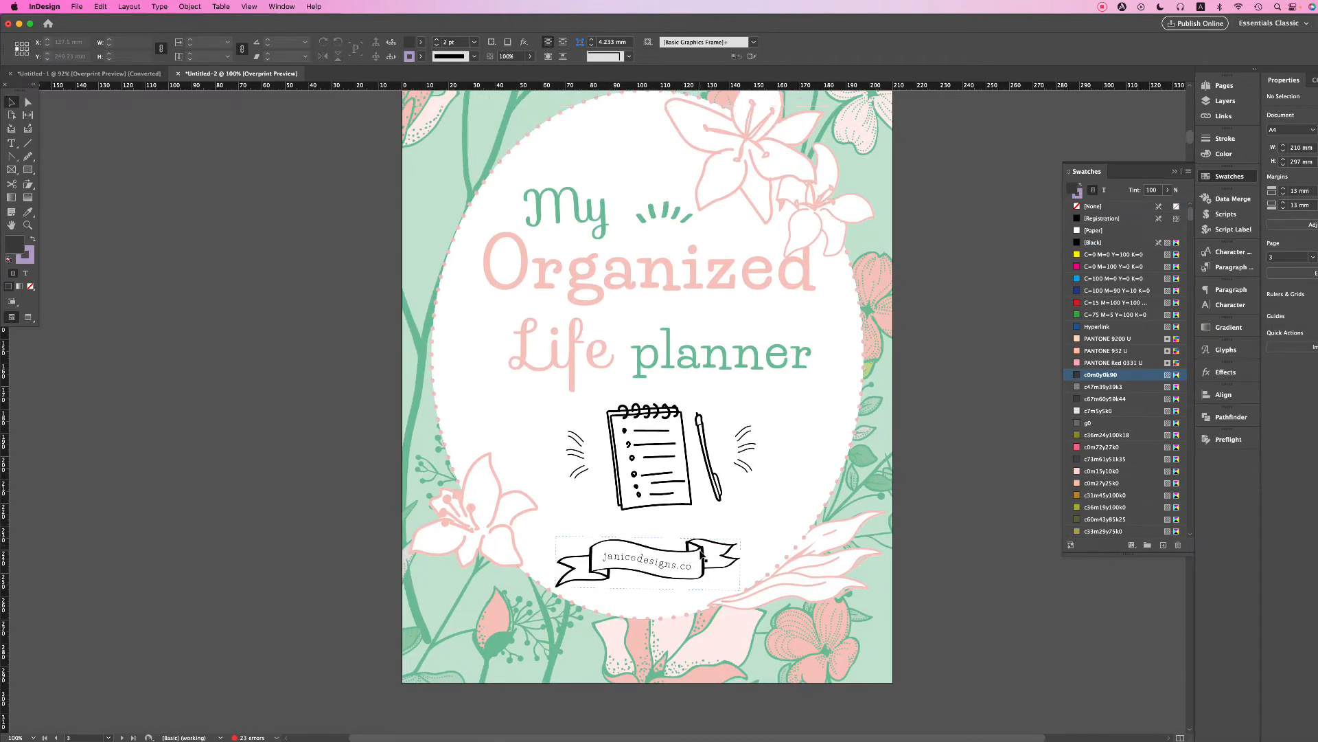
click(702, 555)
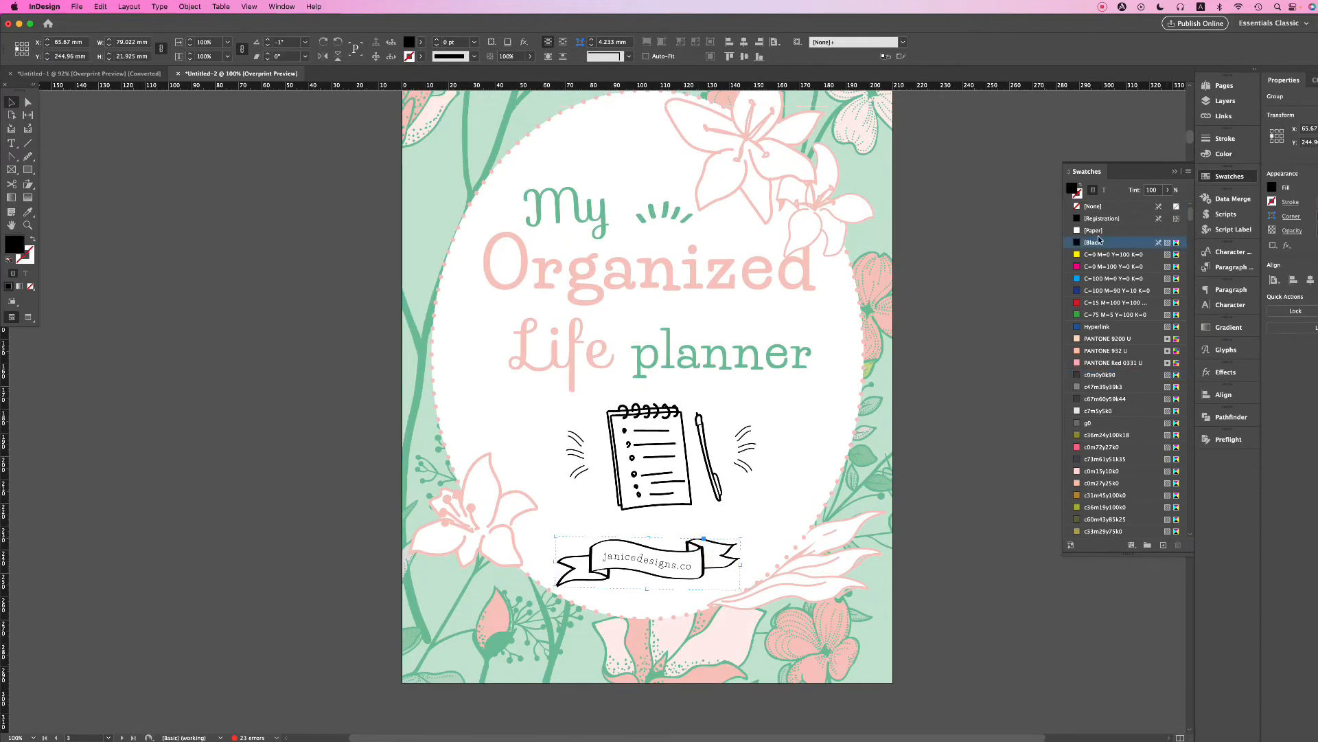
click(27, 212)
scroll(871, 662, up, 1)
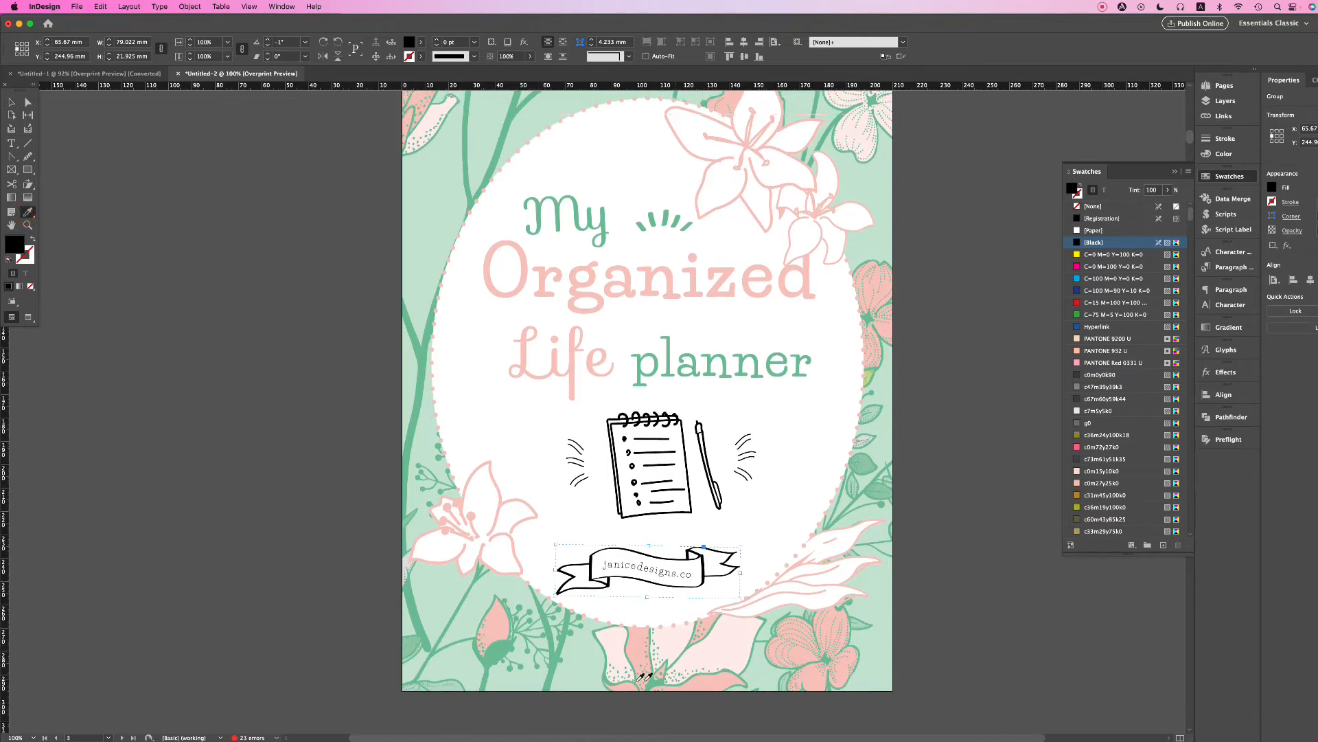
click(557, 655)
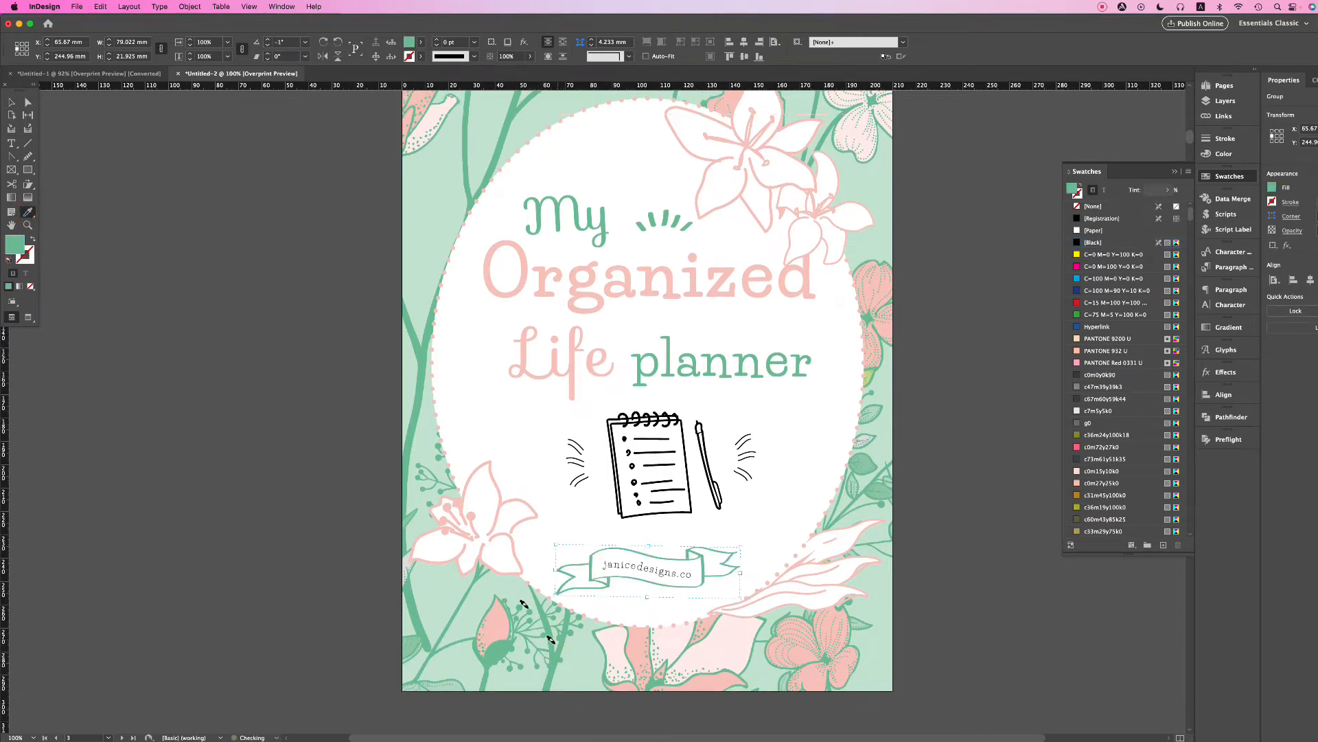
scroll(290, 261, up, 1)
key(v)
click(282, 268)
- Delete the notebook and pen illustration and the black accent strokes on both sides of it
click(700, 437)
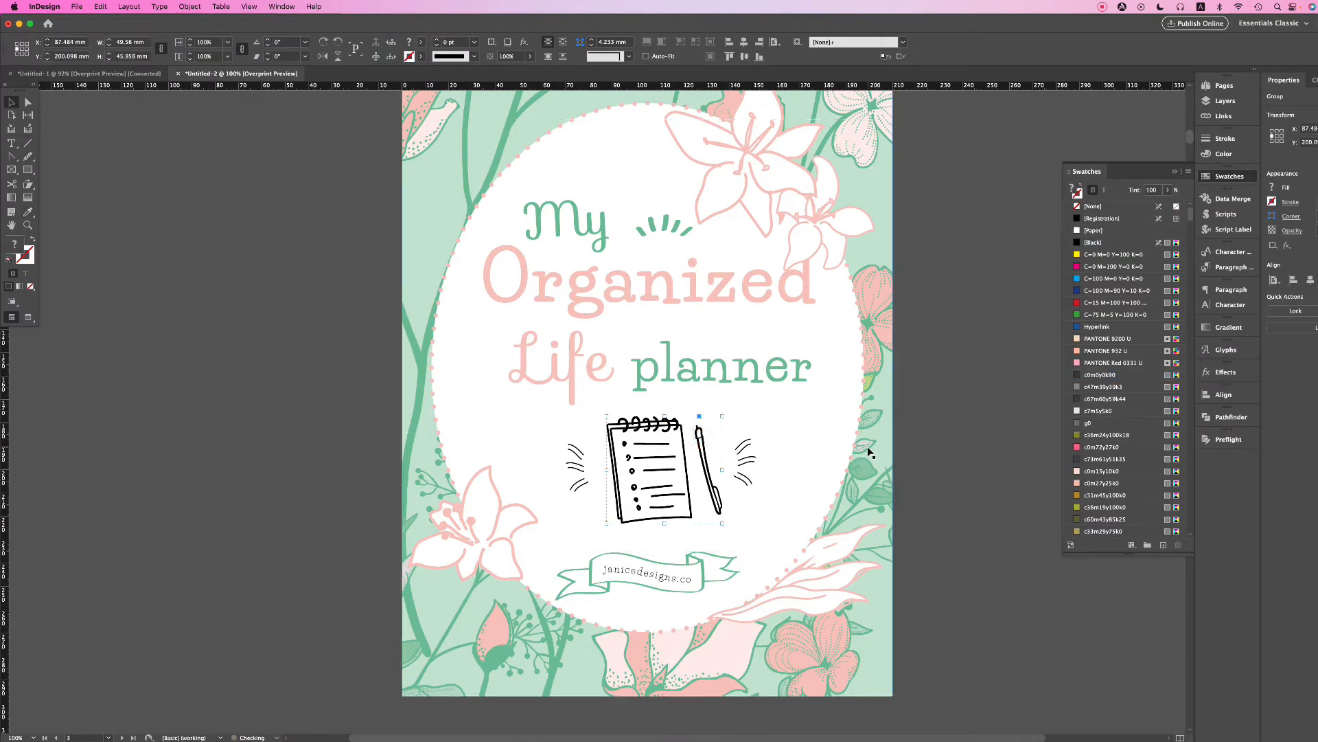
scroll(833, 271, up, 1)
scroll(709, 160, up, 1)
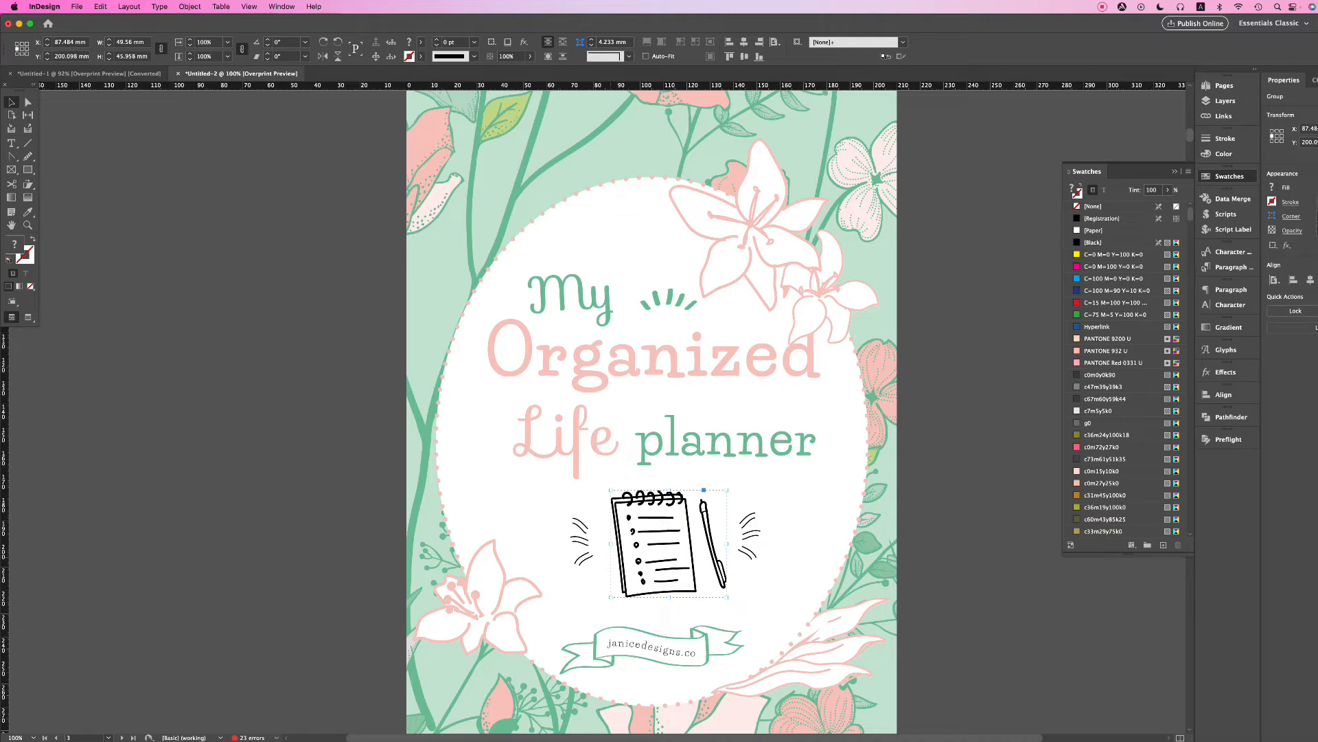
drag(682, 548, 690, 548)
key(Delete)
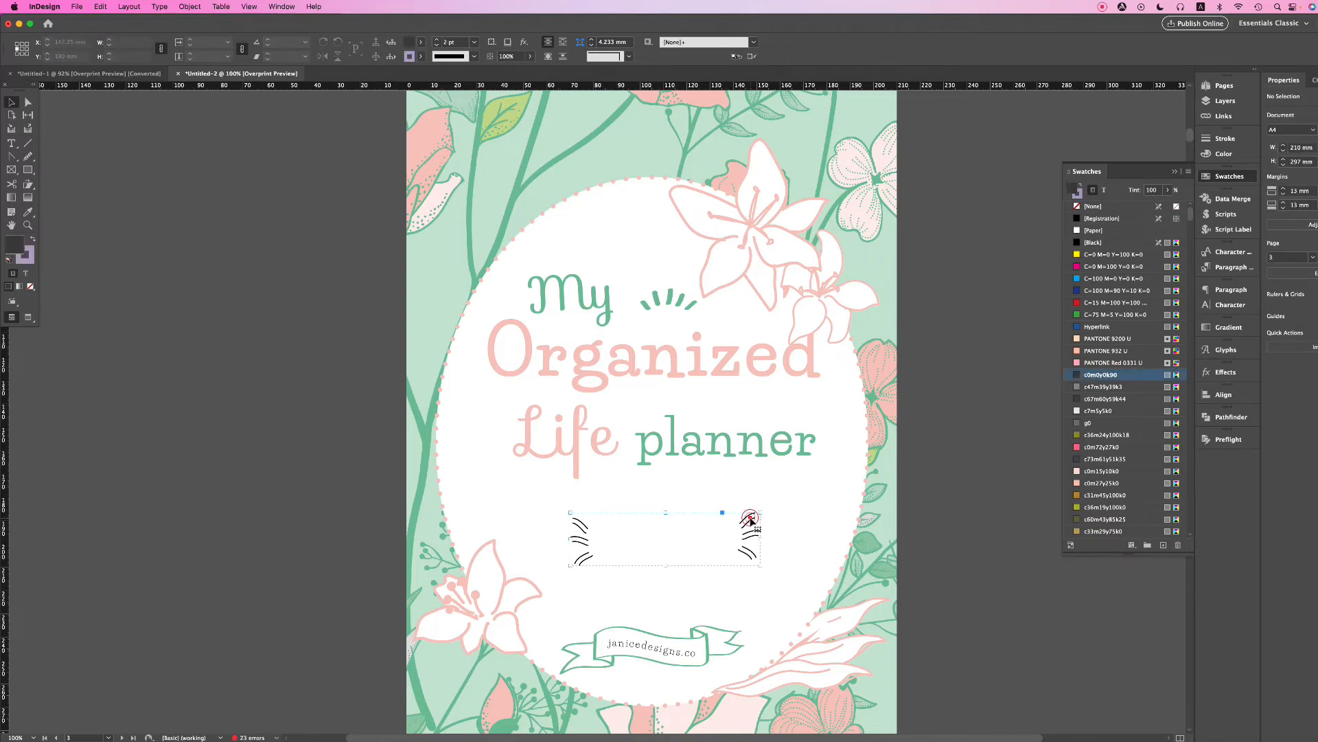
key(Delete)
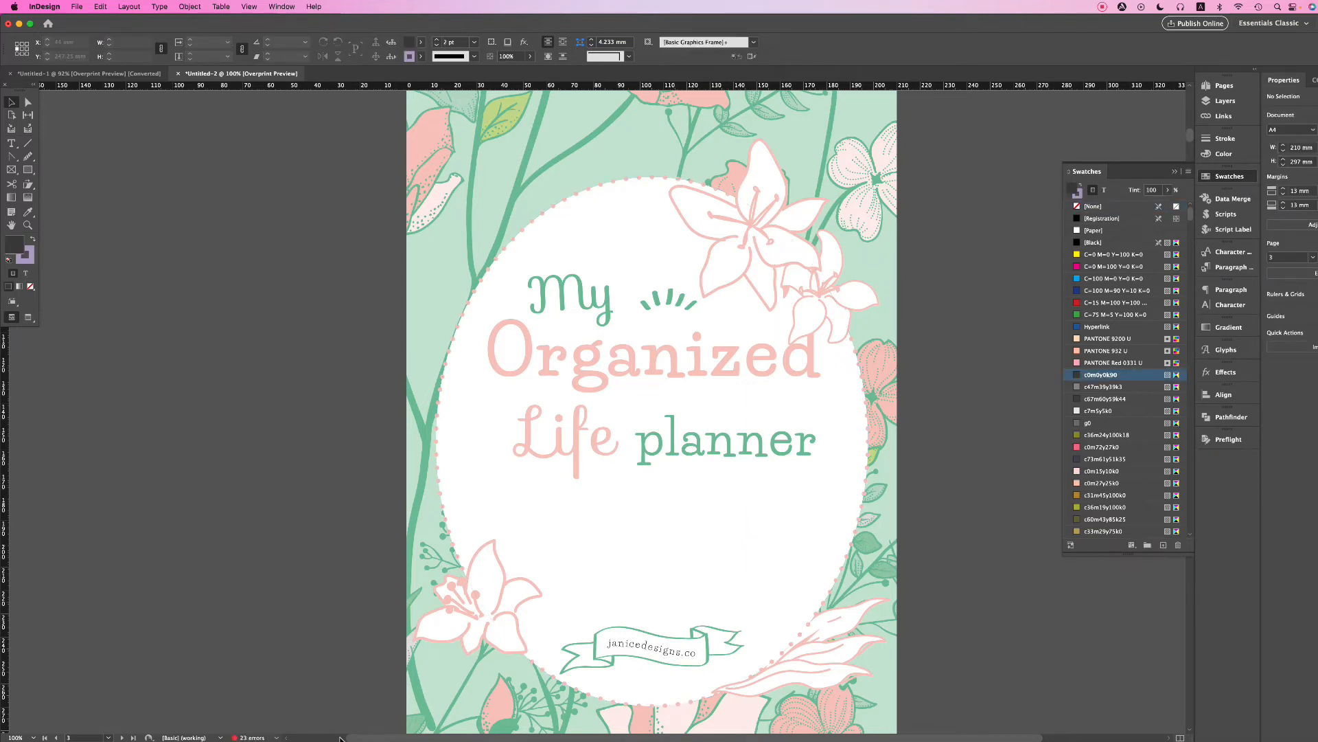
- Switch to Finder and preview individual Scandinavian element images in the PNG folder of "Elements red and blue"
click(35, 740)
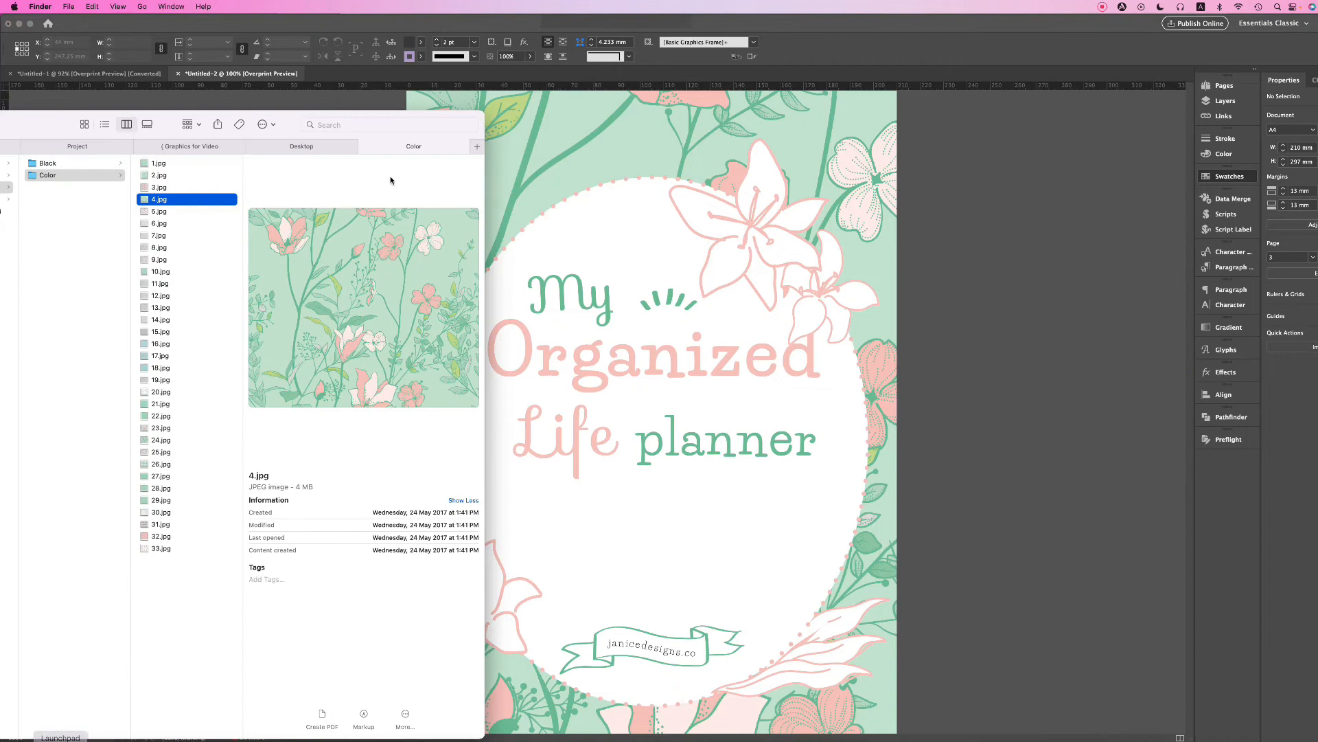
drag(58, 126, 541, 109)
click(794, 258)
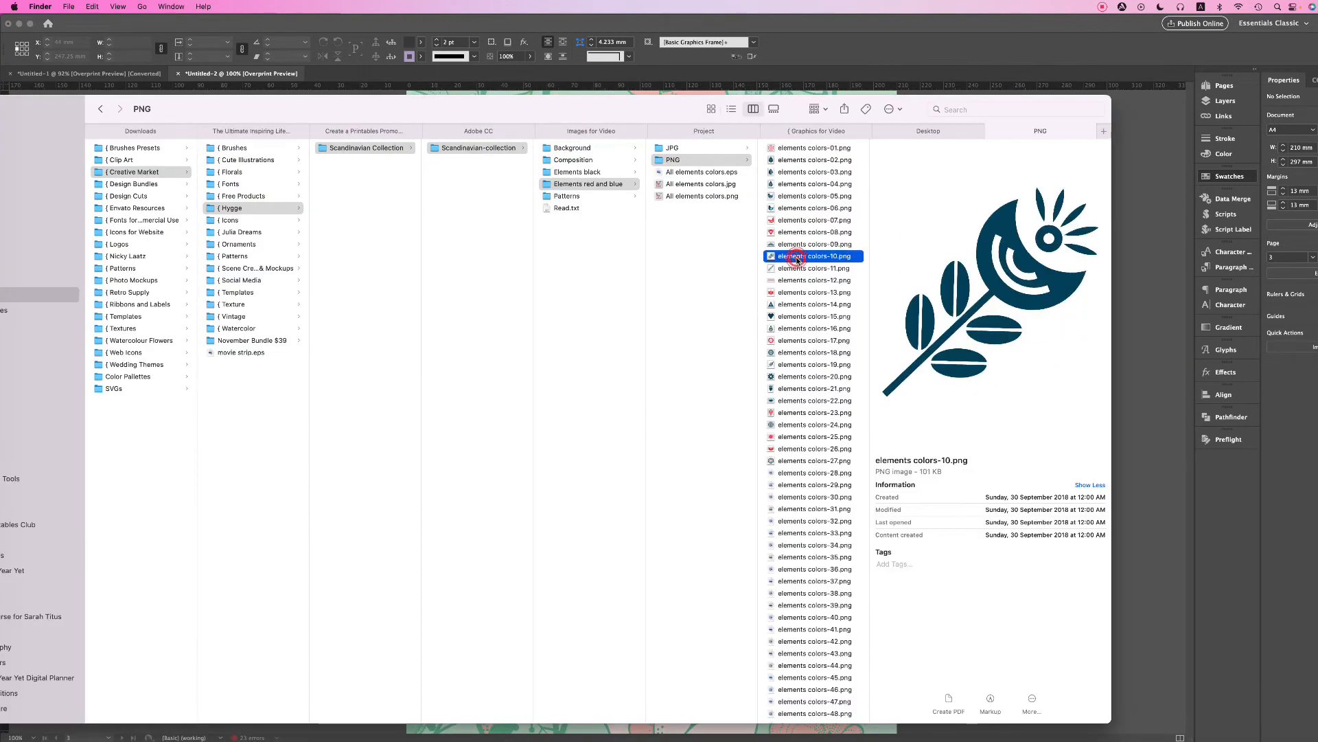
click(789, 208)
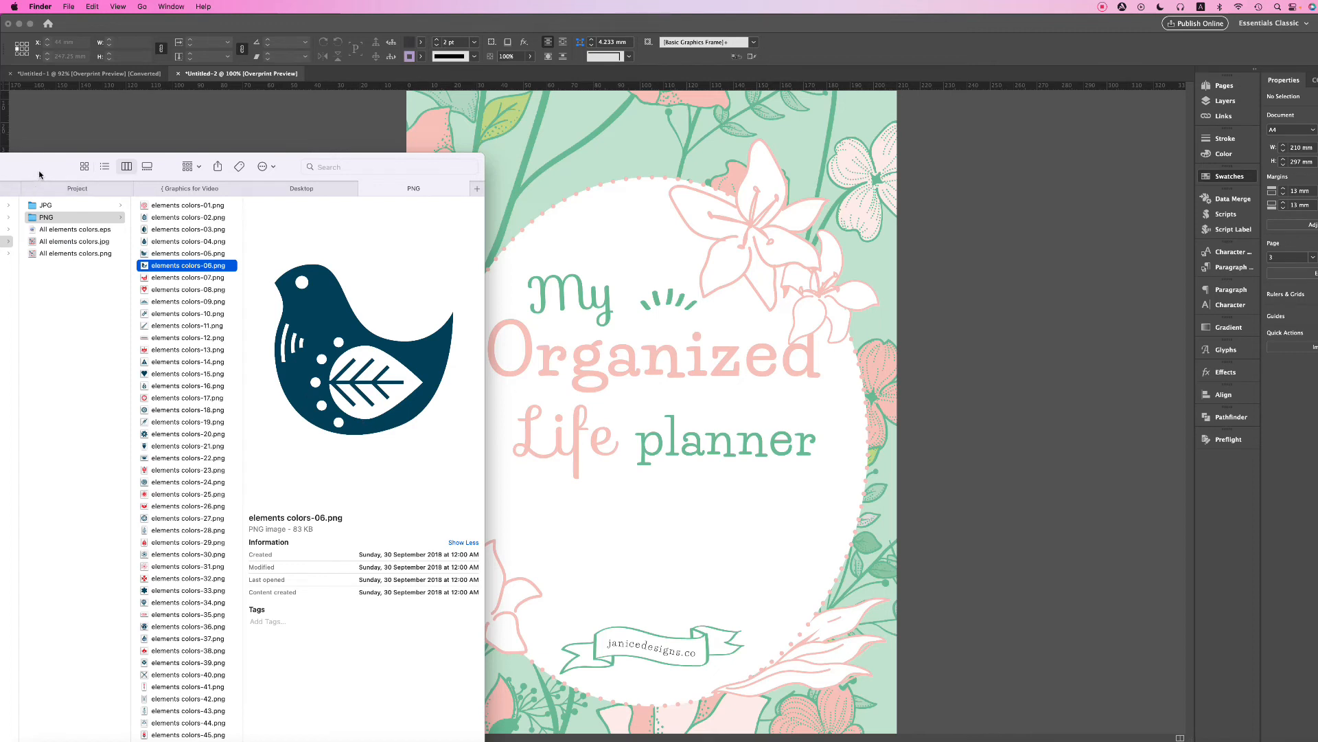
- Open "All elements colors.eps" from the "Elements red and blue" folder with a chosen application
drag(17, 188, 73, 167)
click(115, 210)
click(137, 197)
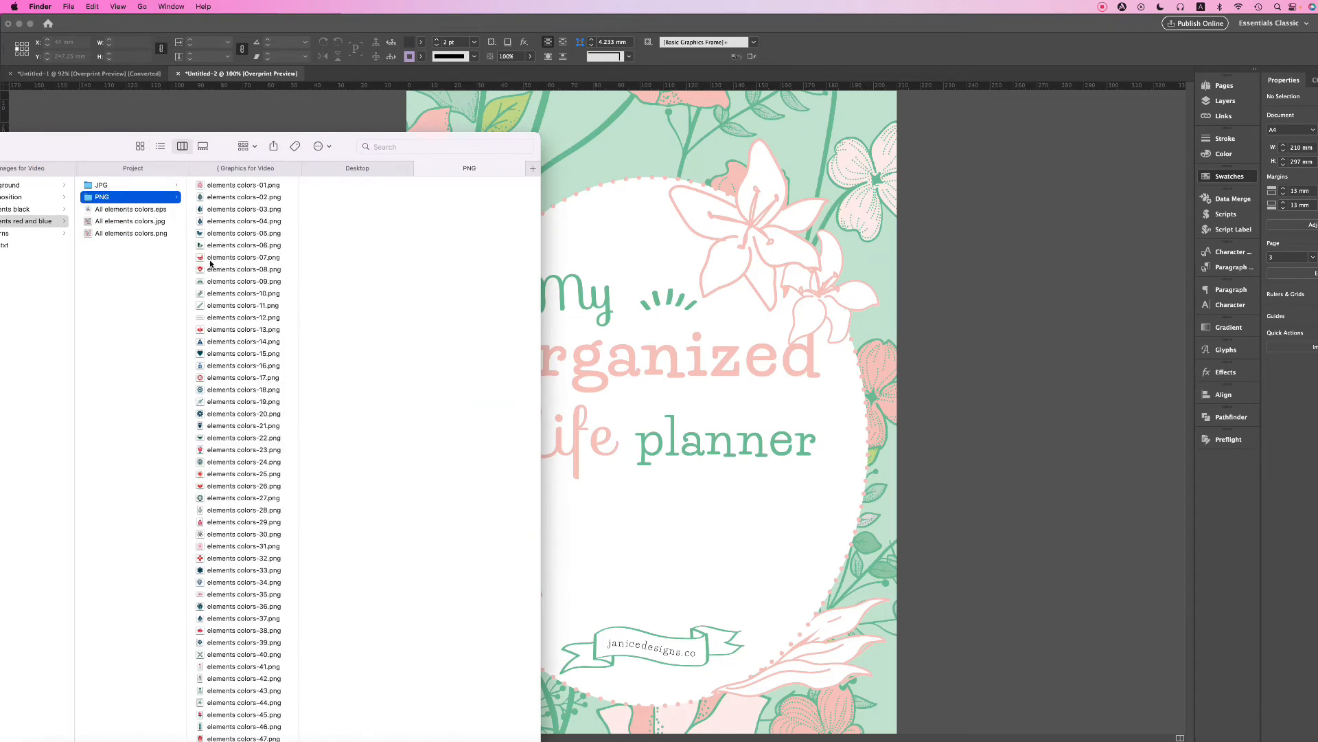
click(114, 211)
right_click(113, 210)
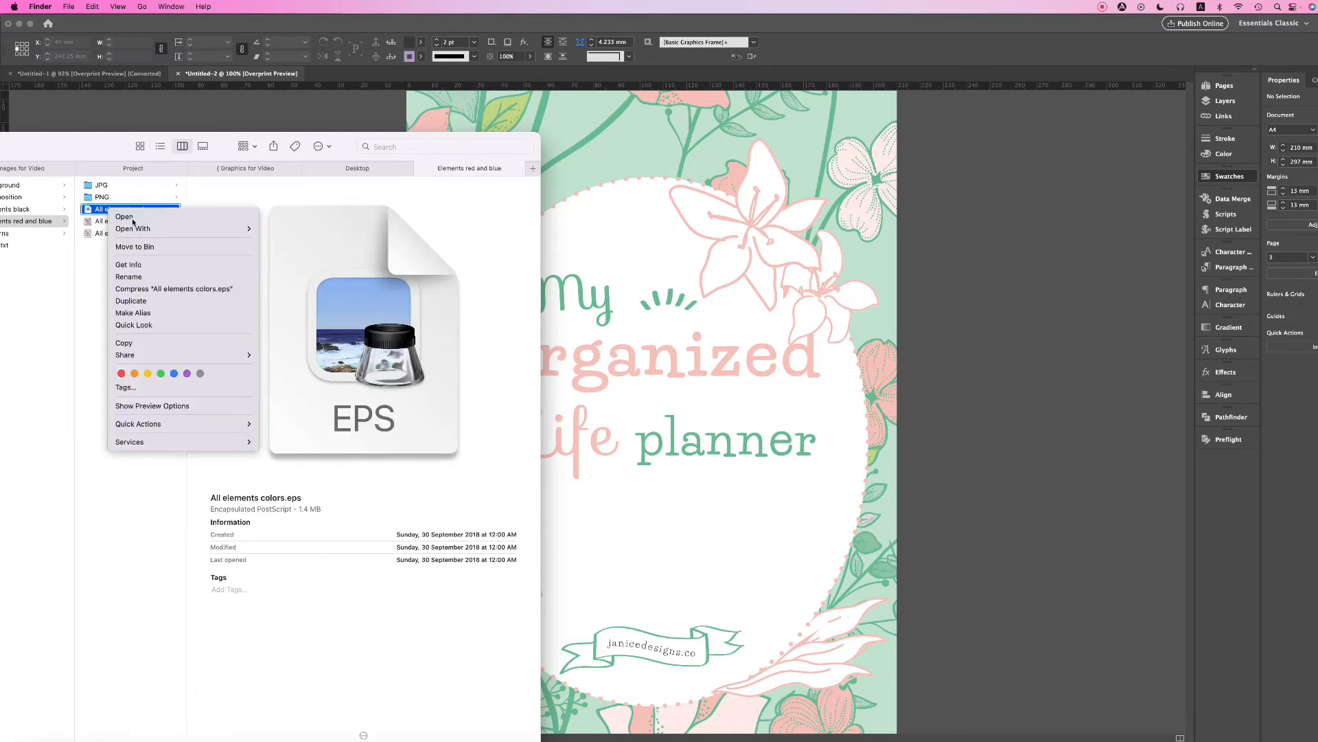
mouse_move(156, 230)
click(308, 258)
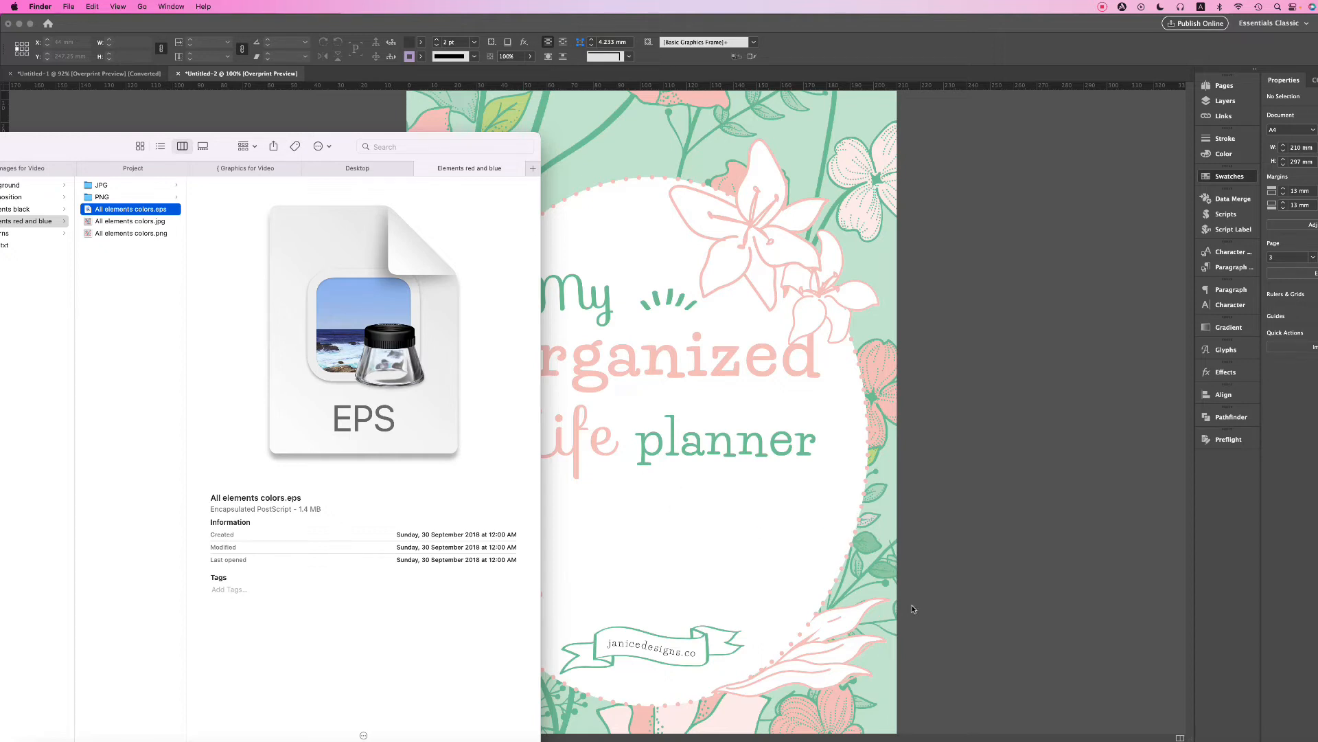
- Return to InDesign and set the font of the "My" and "planner" text frames to Bis Spater
click(1039, 568)
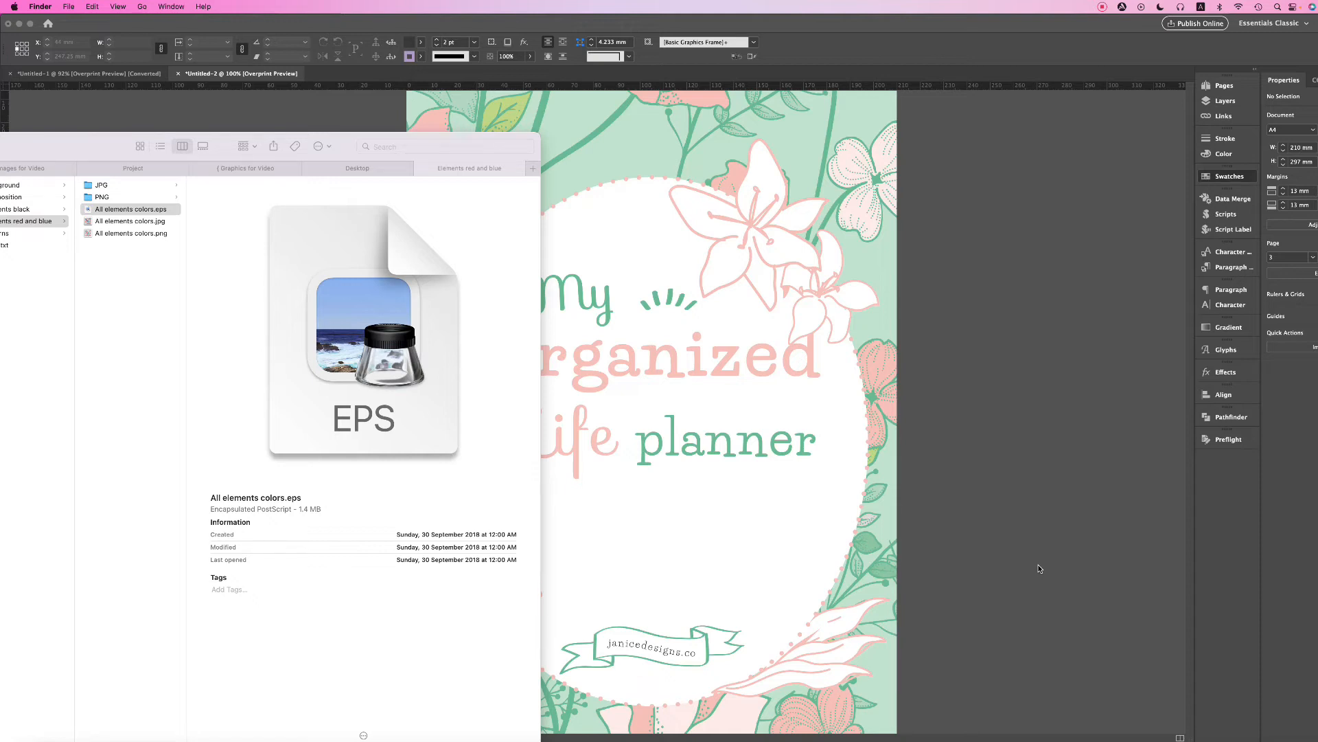
click(1022, 525)
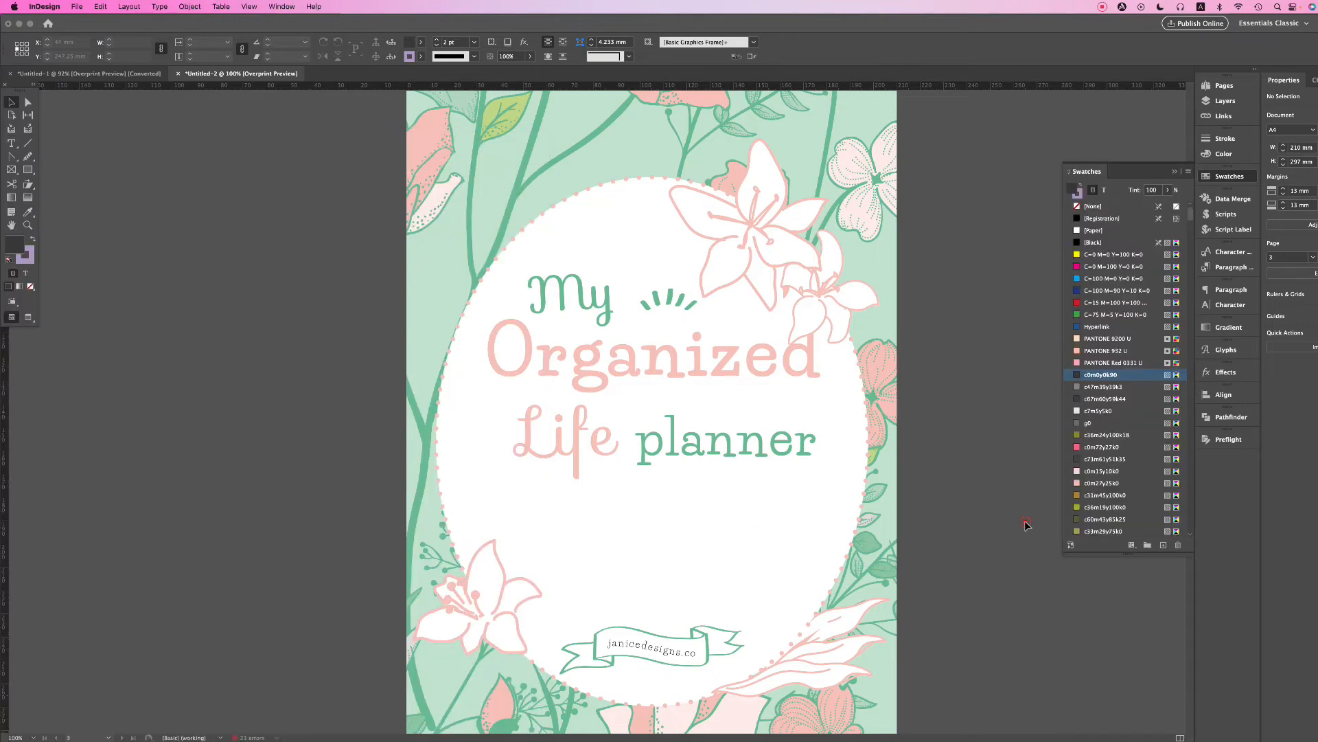
click(548, 299)
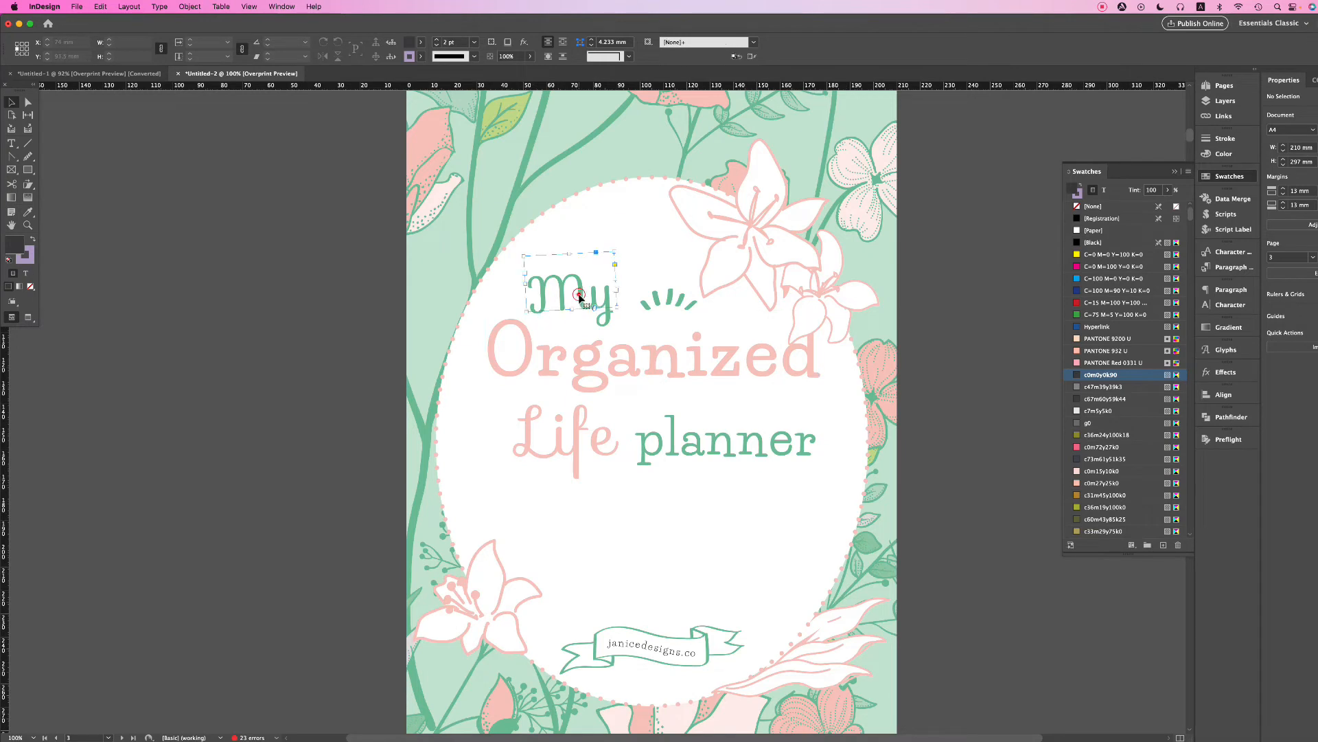
shift+click(700, 452)
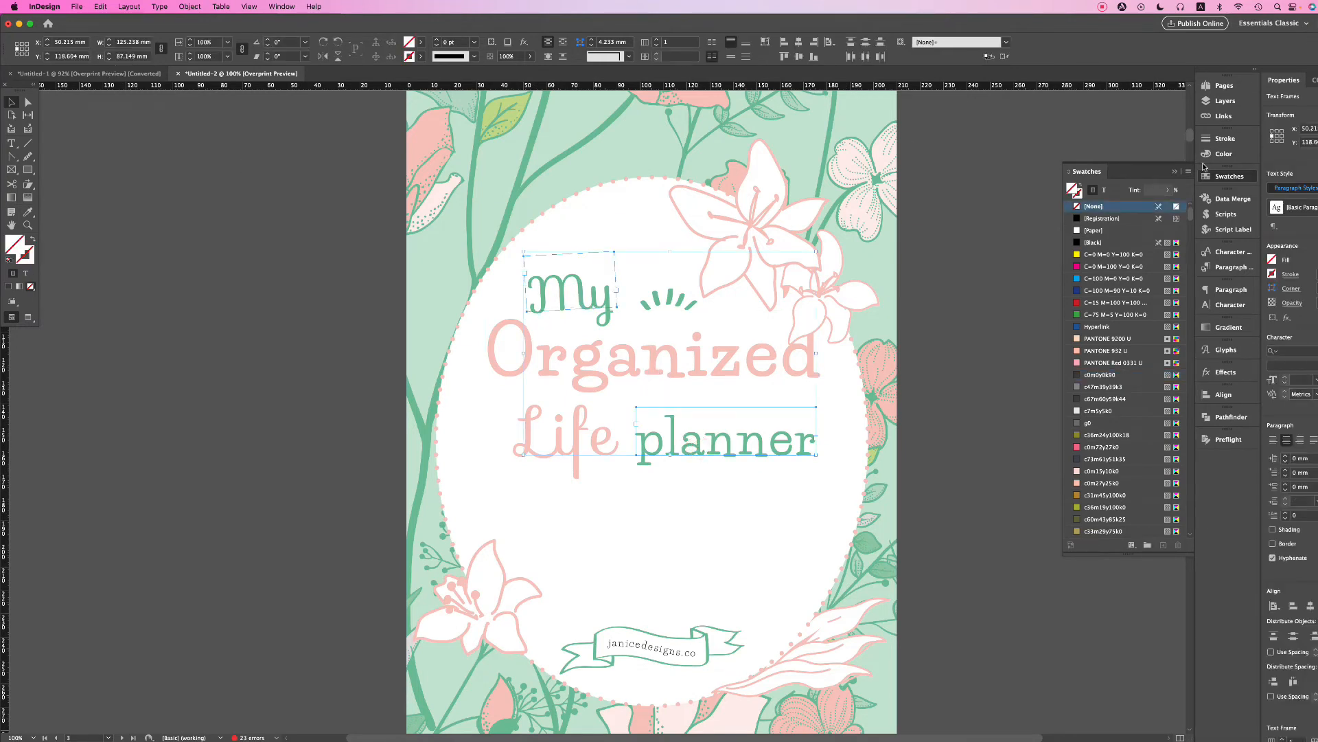
click(1229, 305)
click(1124, 305)
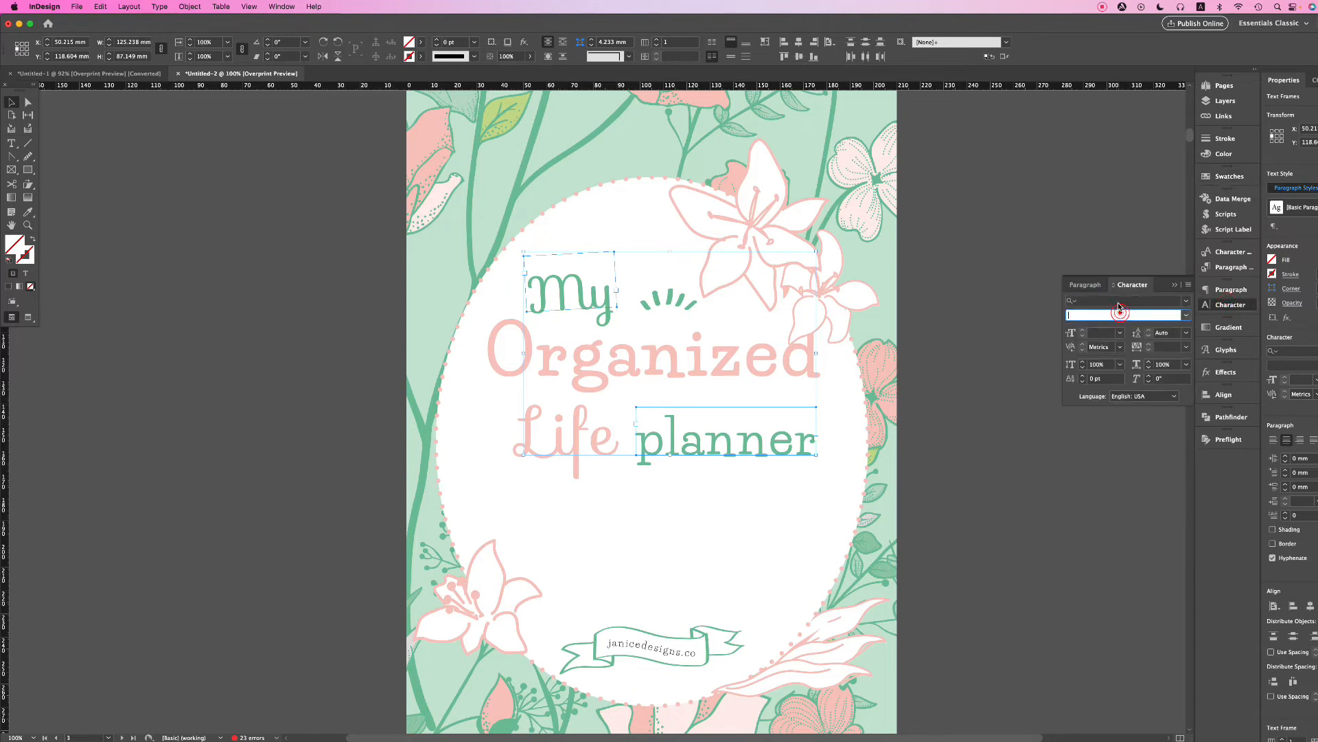
text(bis)
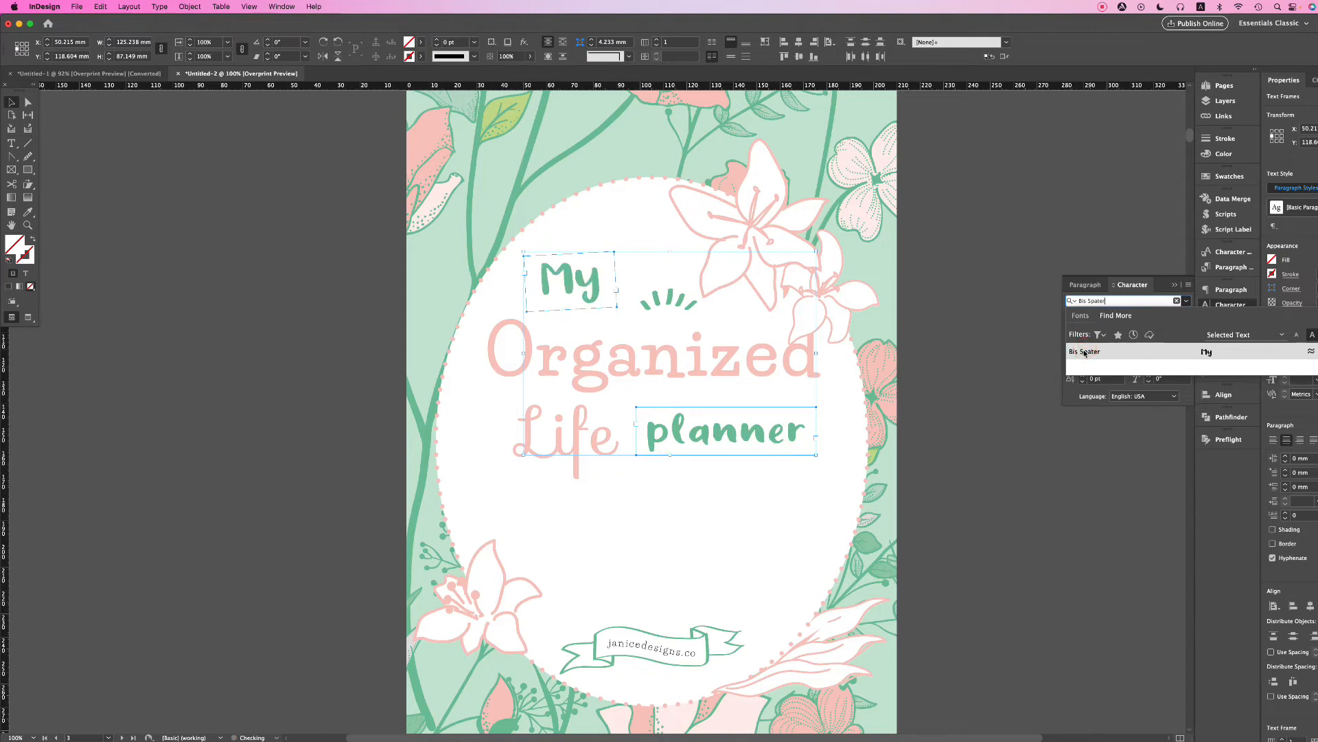
click(1089, 351)
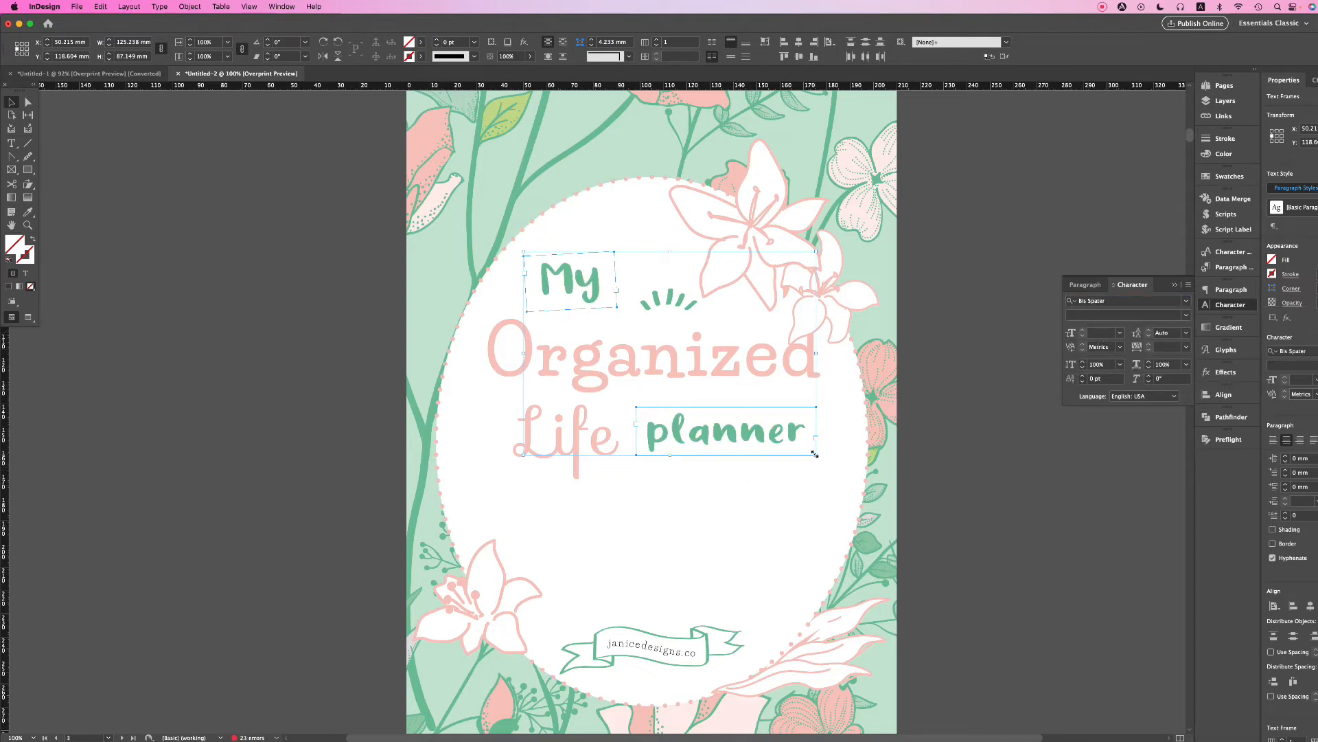
click(998, 478)
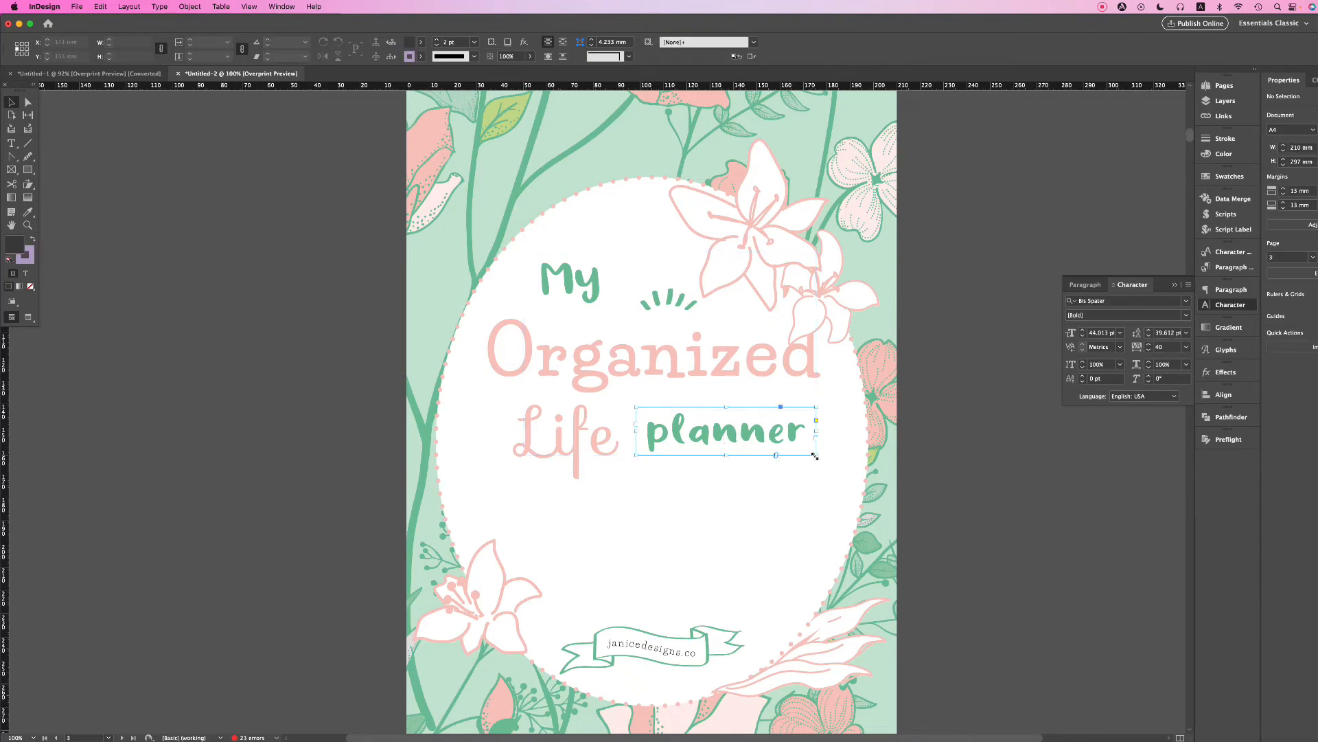
click(815, 455)
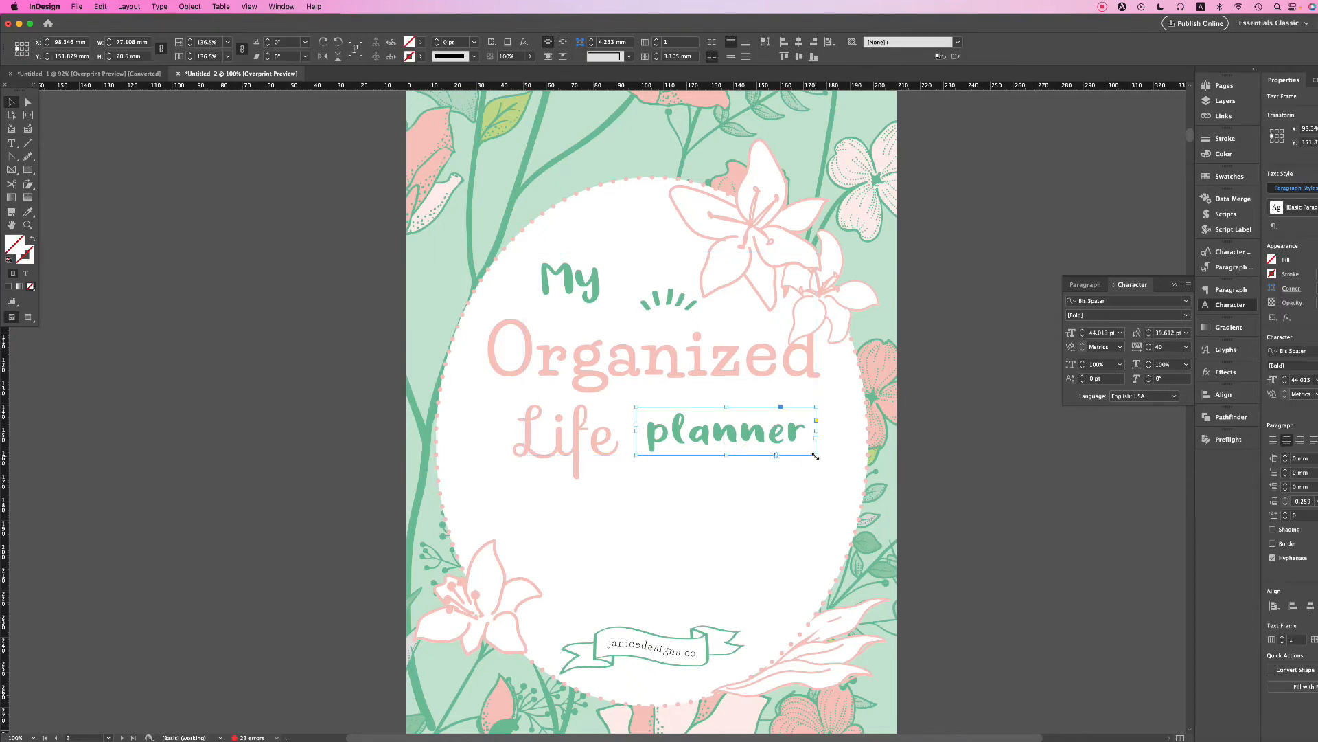
click(1121, 333)
click(1121, 333)
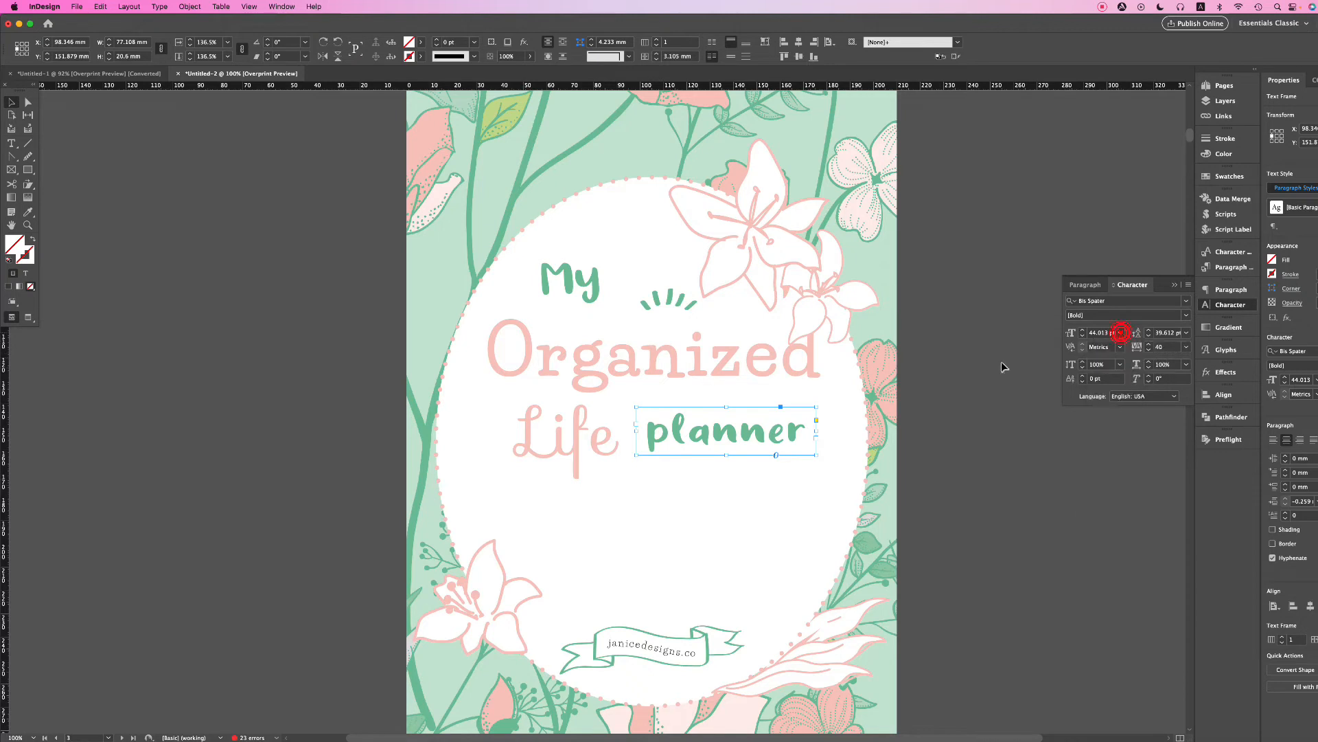
click(982, 371)
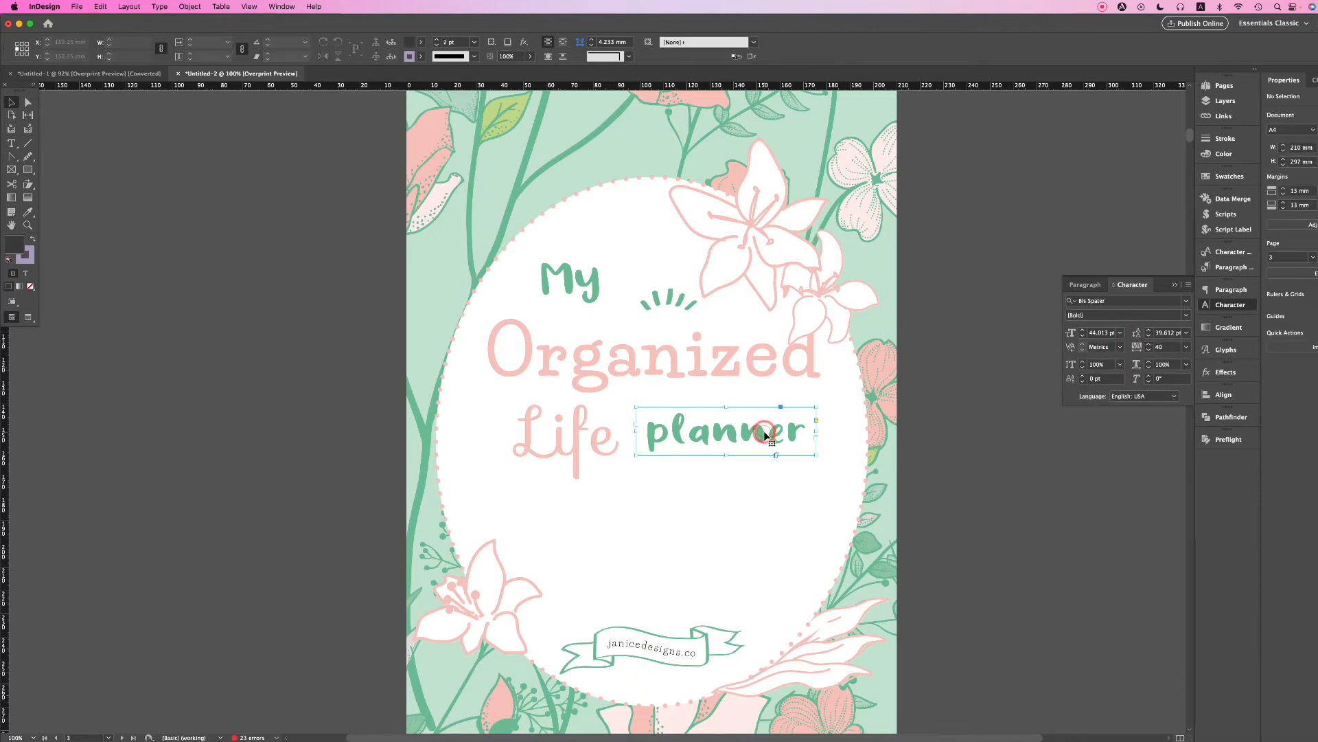
- Scale the "planner" text frame up to about 100 by 27 mm and reposition it beside "Life"
click(765, 436)
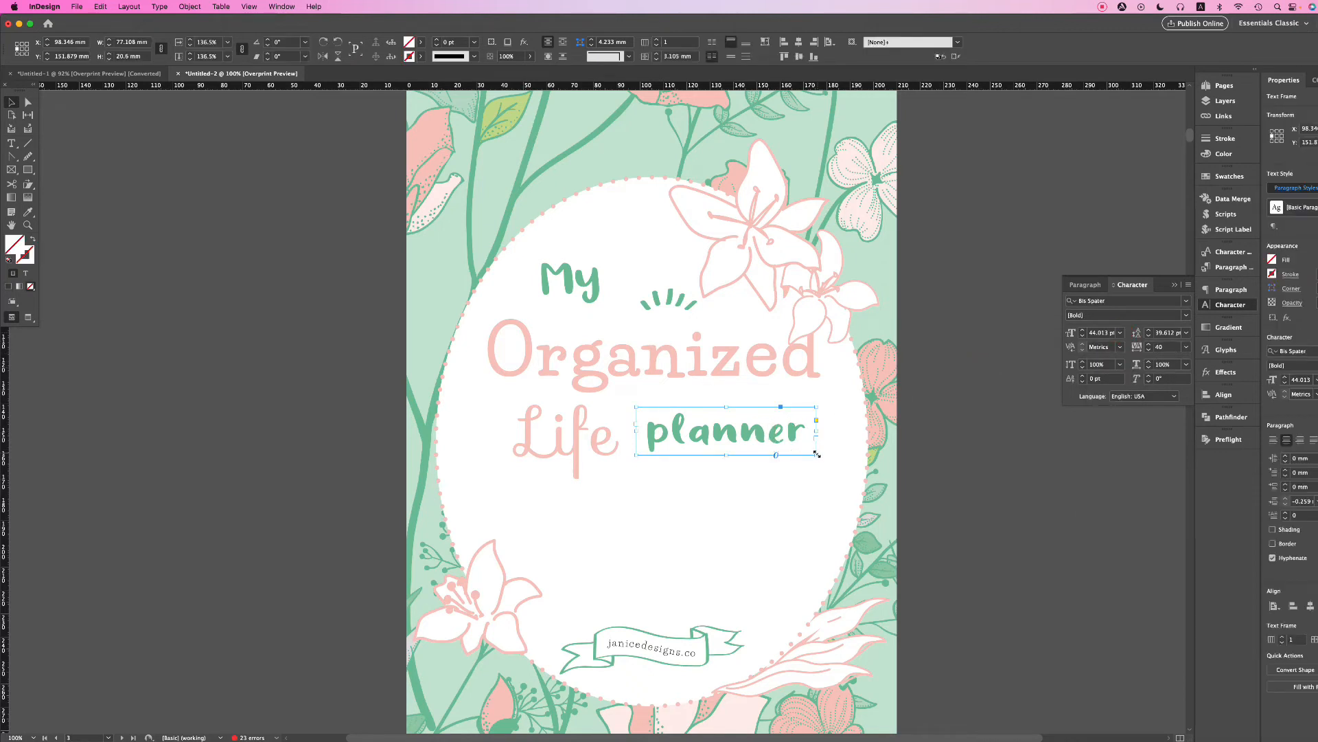
drag(817, 458, 859, 472)
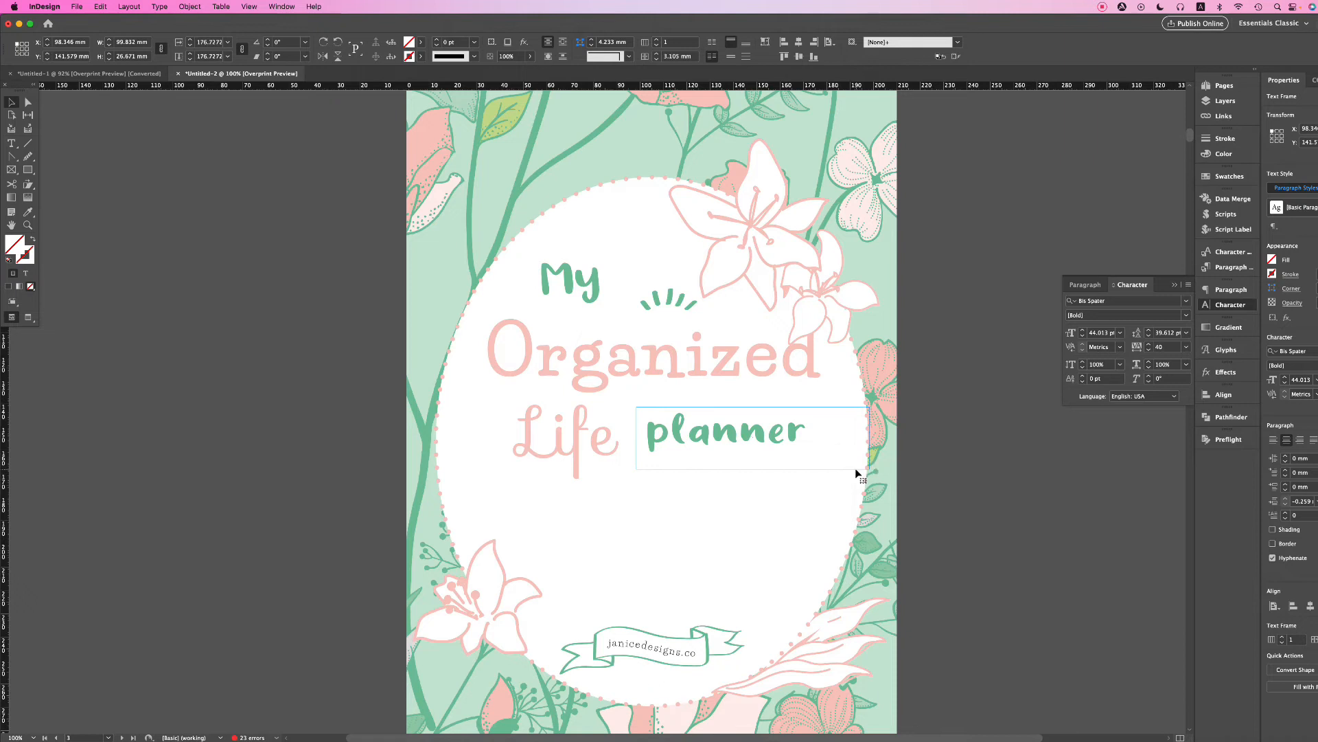
drag(797, 445, 789, 442)
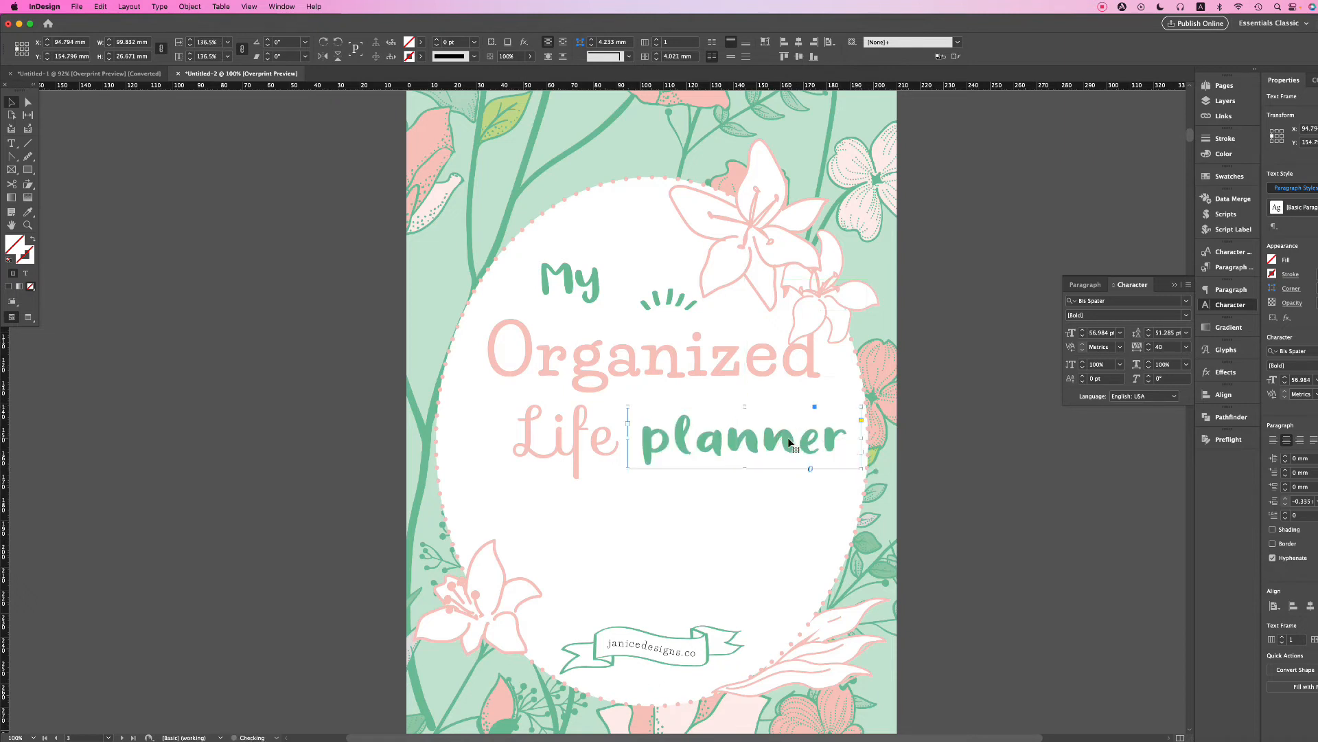
- Scale the "My" text frame up to about 49 by 30 mm and retain 9-slice scaling for symbols in Illustrator's prompt
click(594, 287)
drag(616, 252, 637, 238)
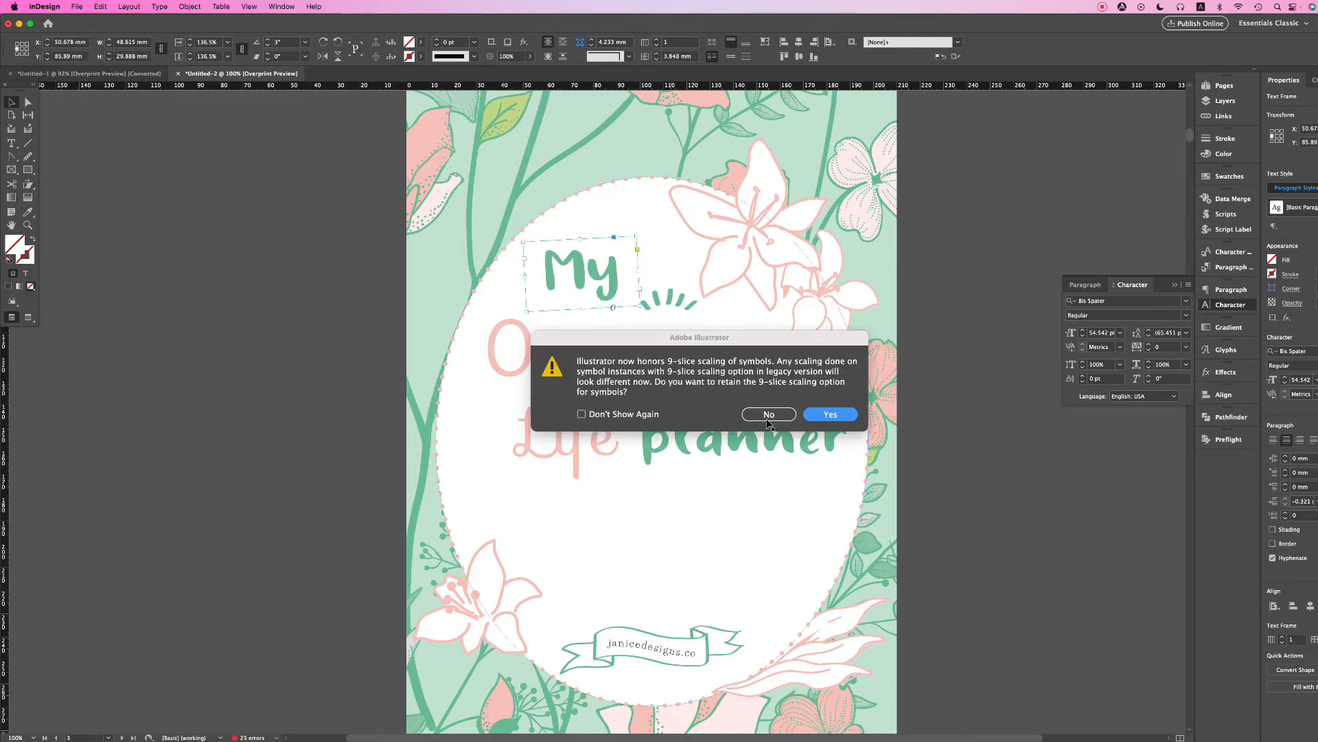
click(822, 416)
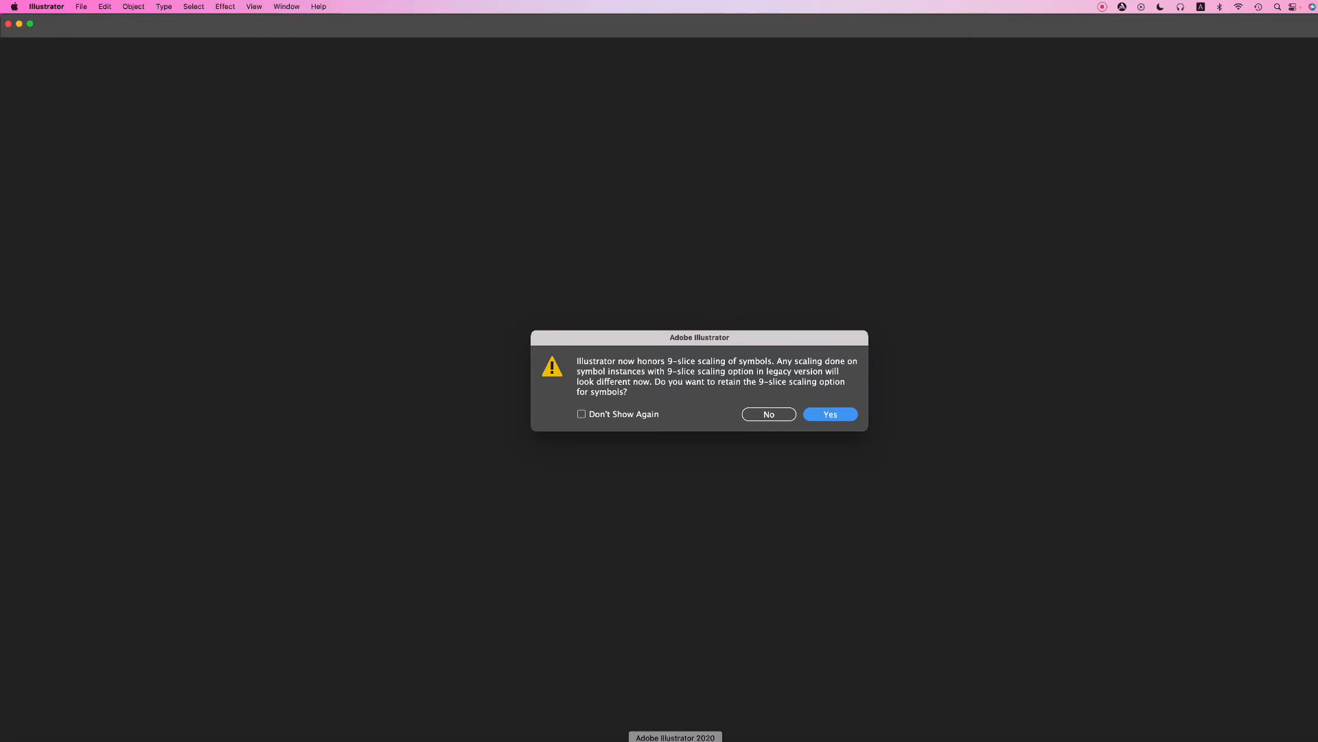
- Return to InDesign and move the "My" text frame slightly down and to the left, closer to "Organized"
click(649, 741)
click(987, 294)
drag(616, 280, 603, 296)
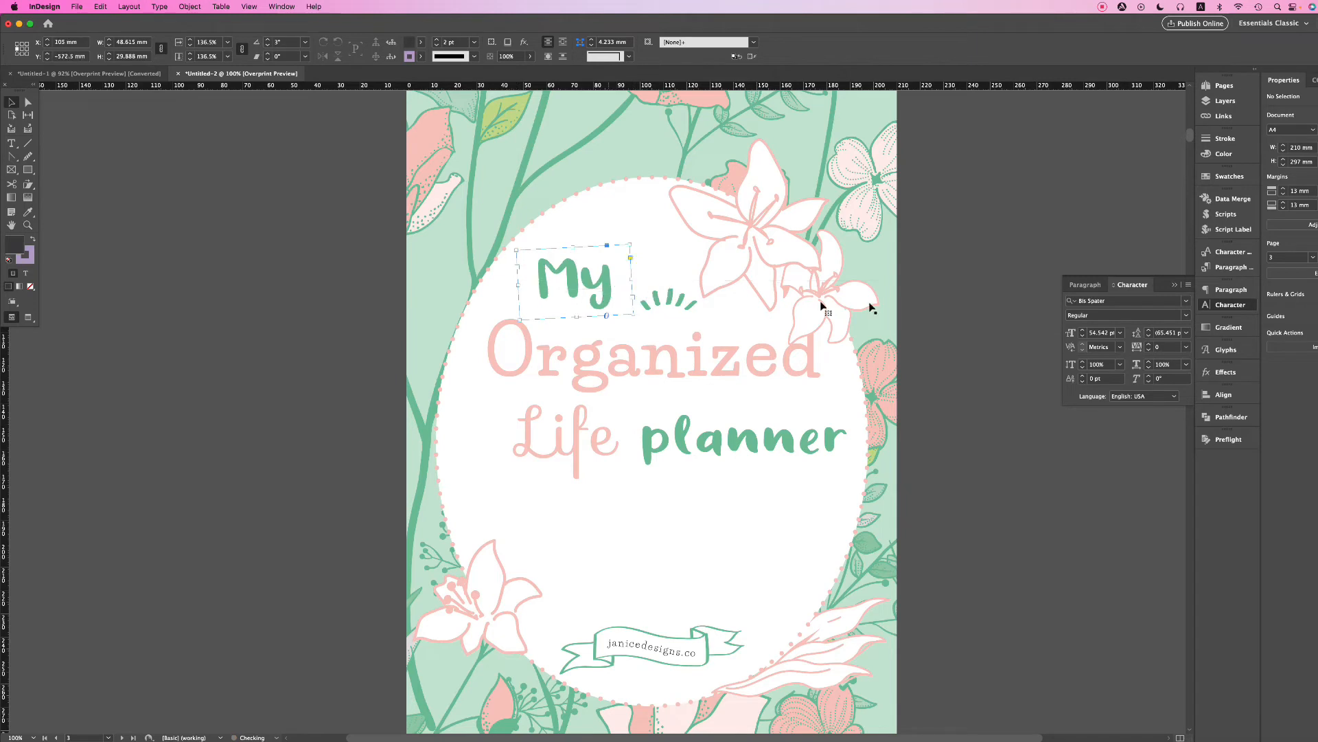
click(928, 300)
- Tighten the letter tracking of the word "planner" to 0
click(747, 442)
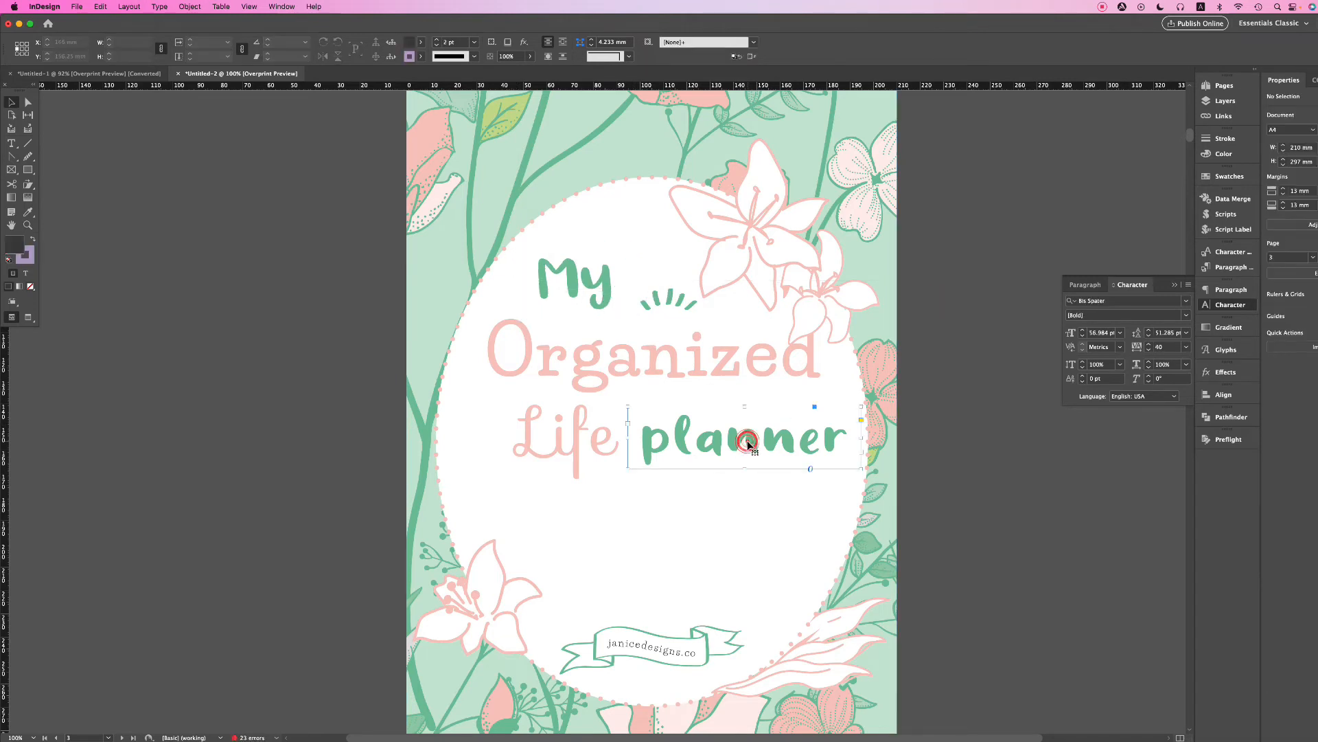
double_click(752, 441)
drag(845, 437, 632, 434)
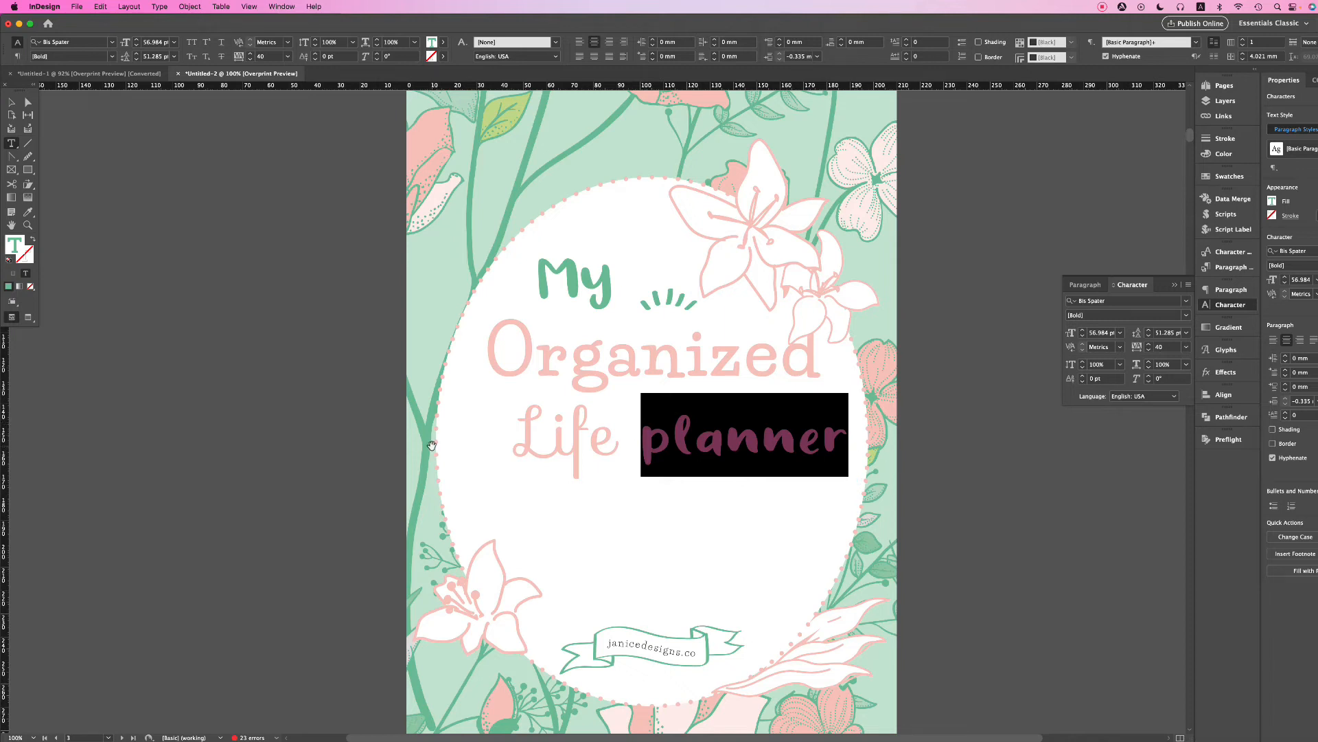
key(alt+Left)
key(alt+Left)
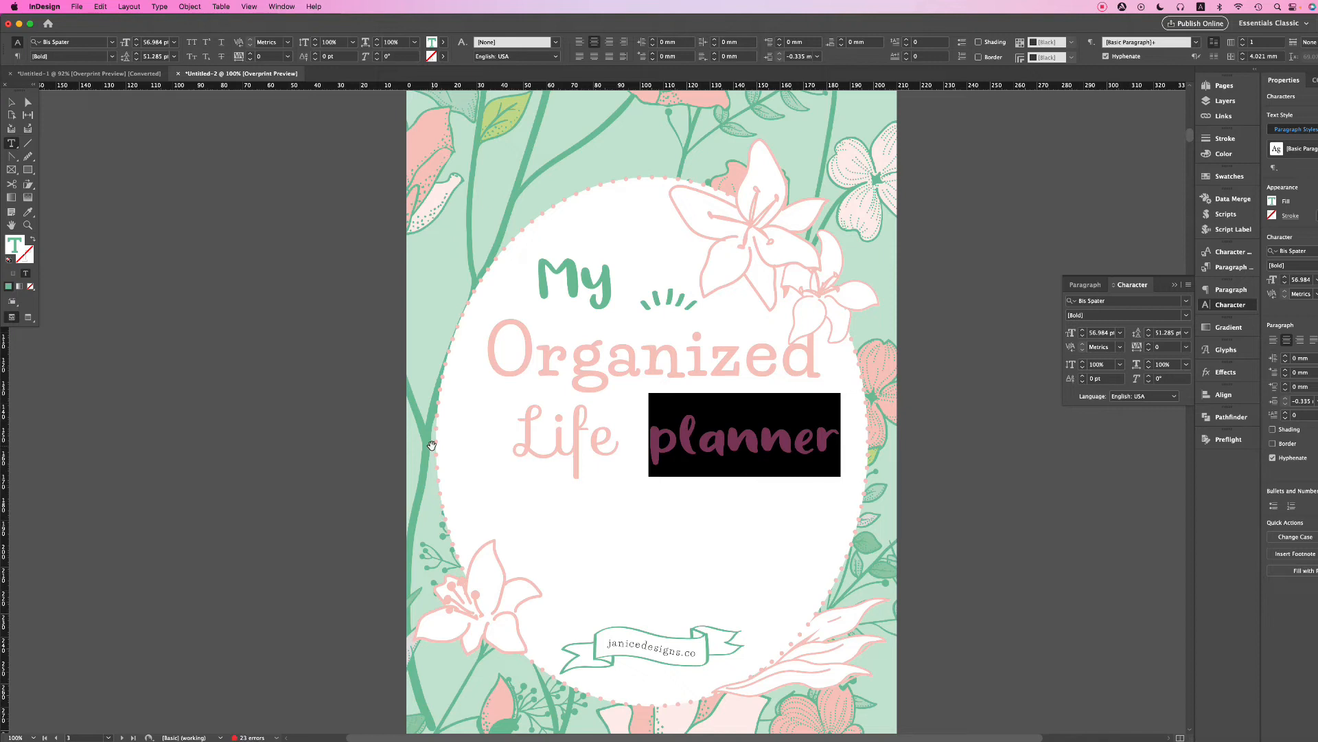
key(alt+Right)
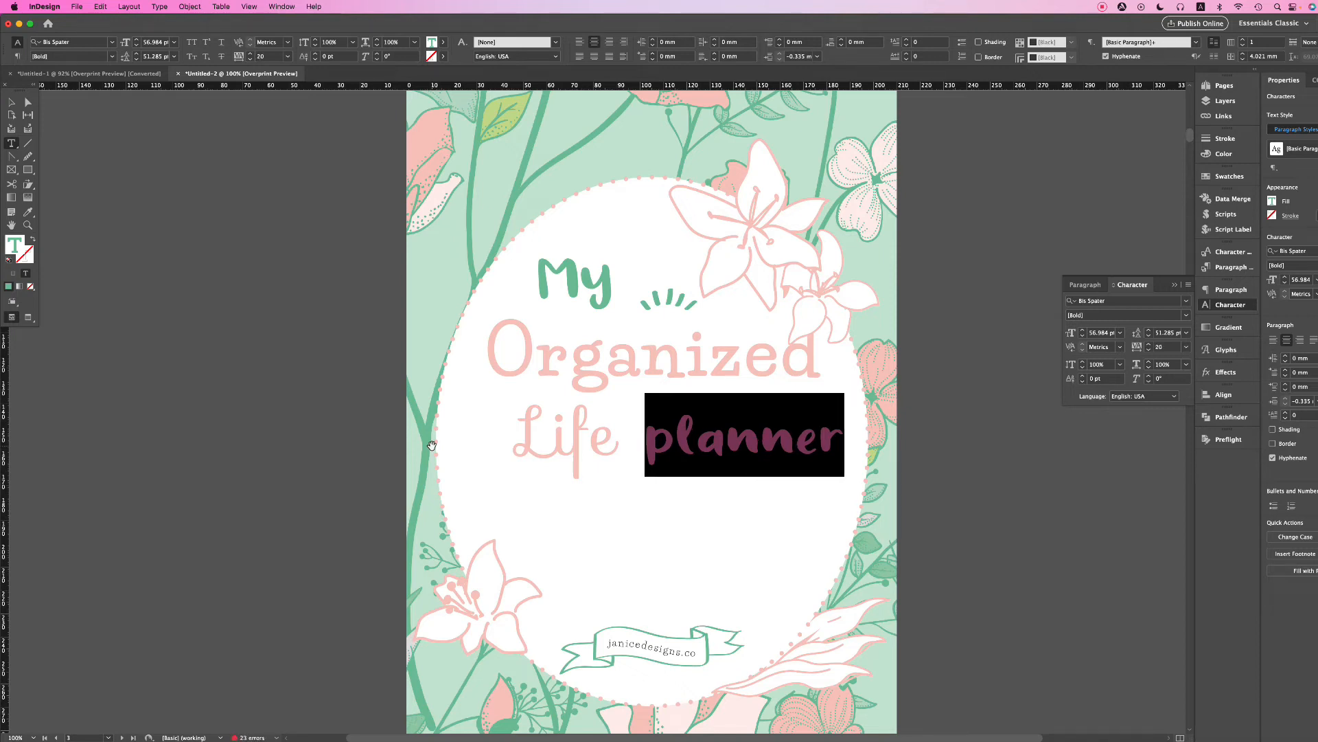
key(alt+Left)
key(alt+Right)
key(alt+Left)
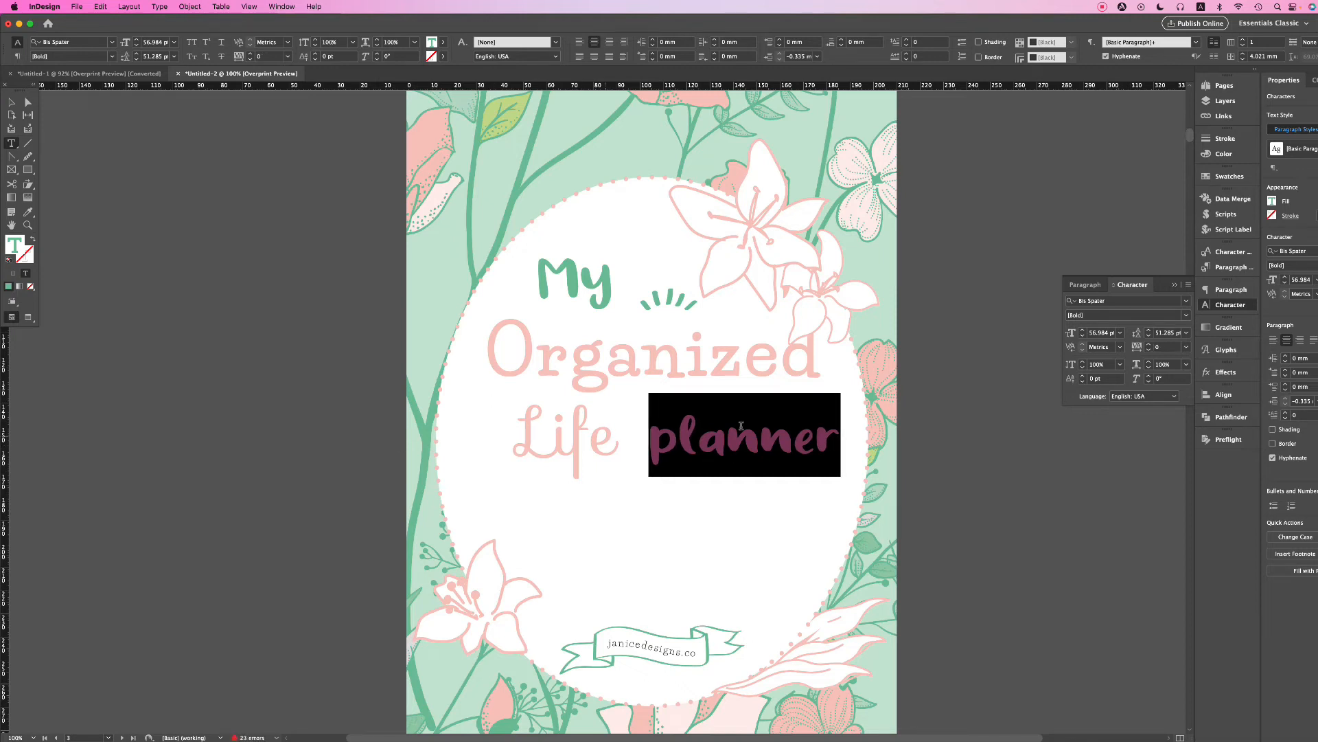
key(Escape)
- Move the "planner" text frame slightly left and up, closer to "Life"
click(1009, 456)
drag(763, 448, 749, 442)
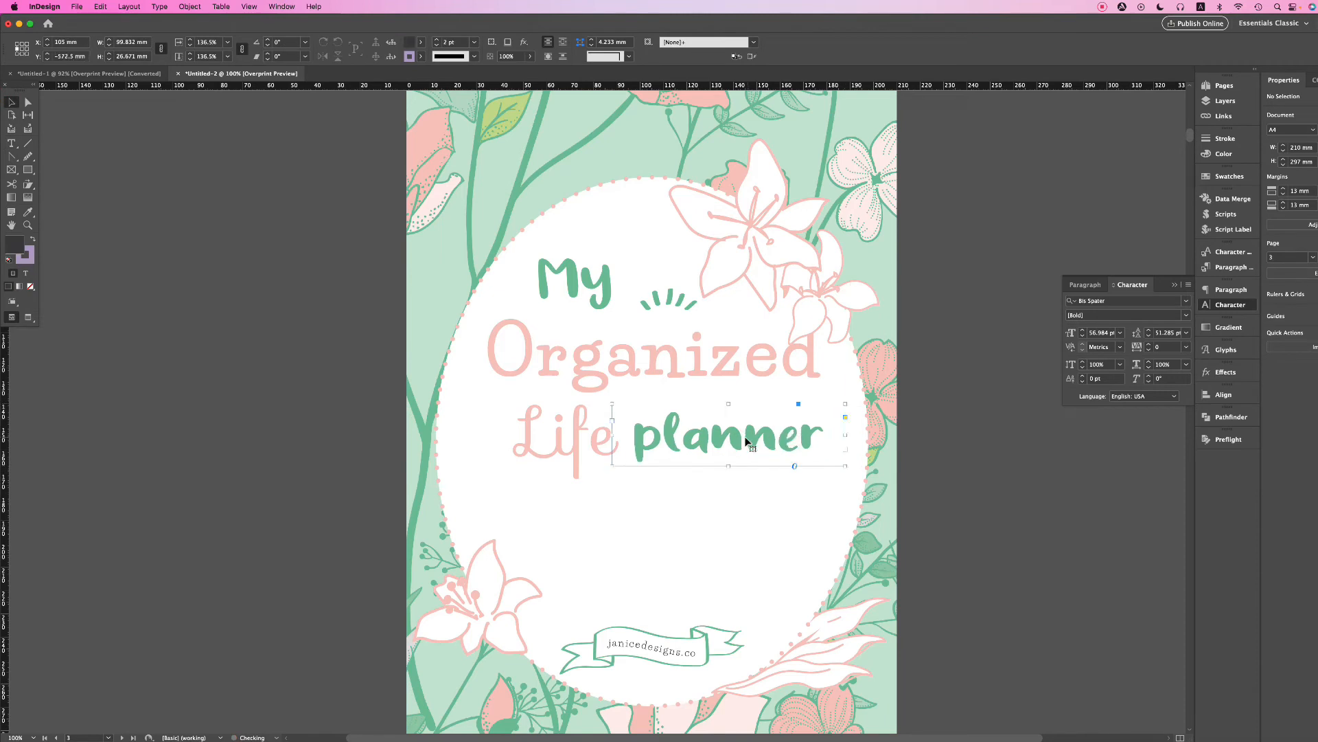
click(950, 441)
- Set the font of the "Organized" and "Life" text frames to Bis Spater
click(728, 367)
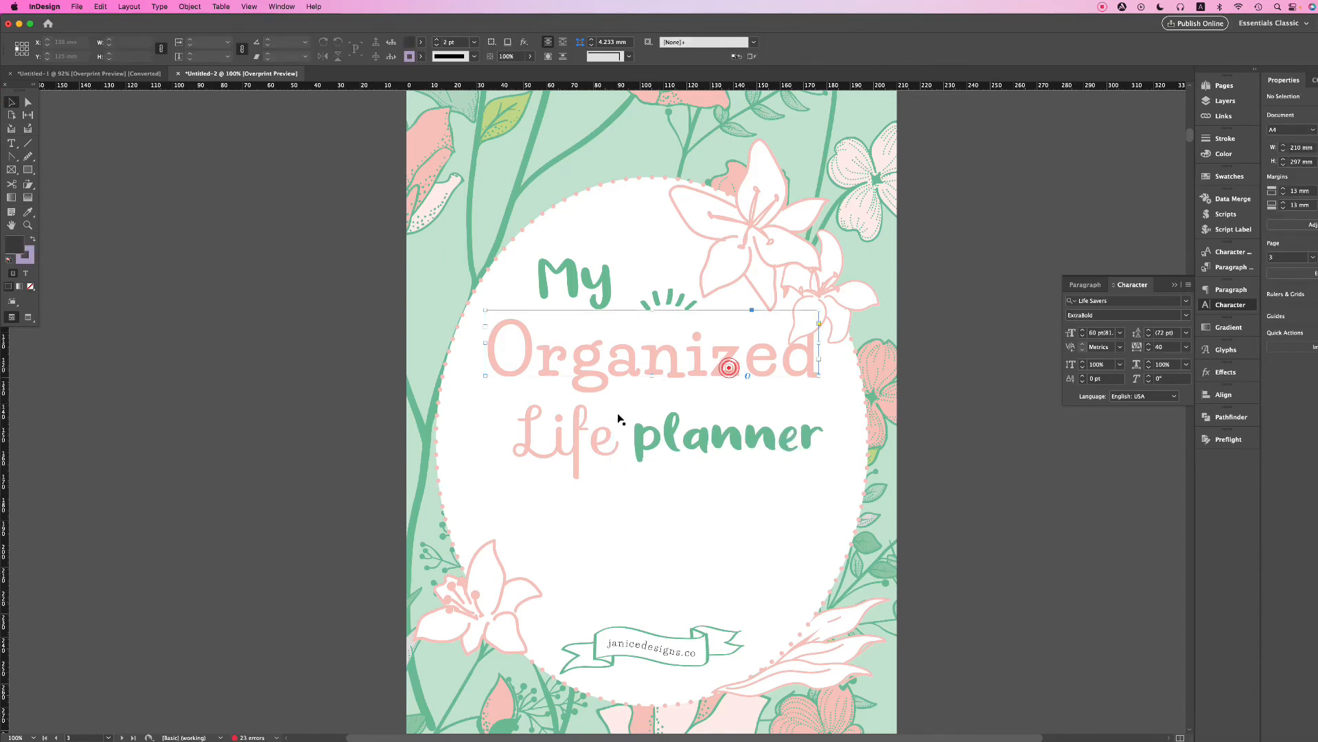
shift+click(618, 419)
shift+click(780, 401)
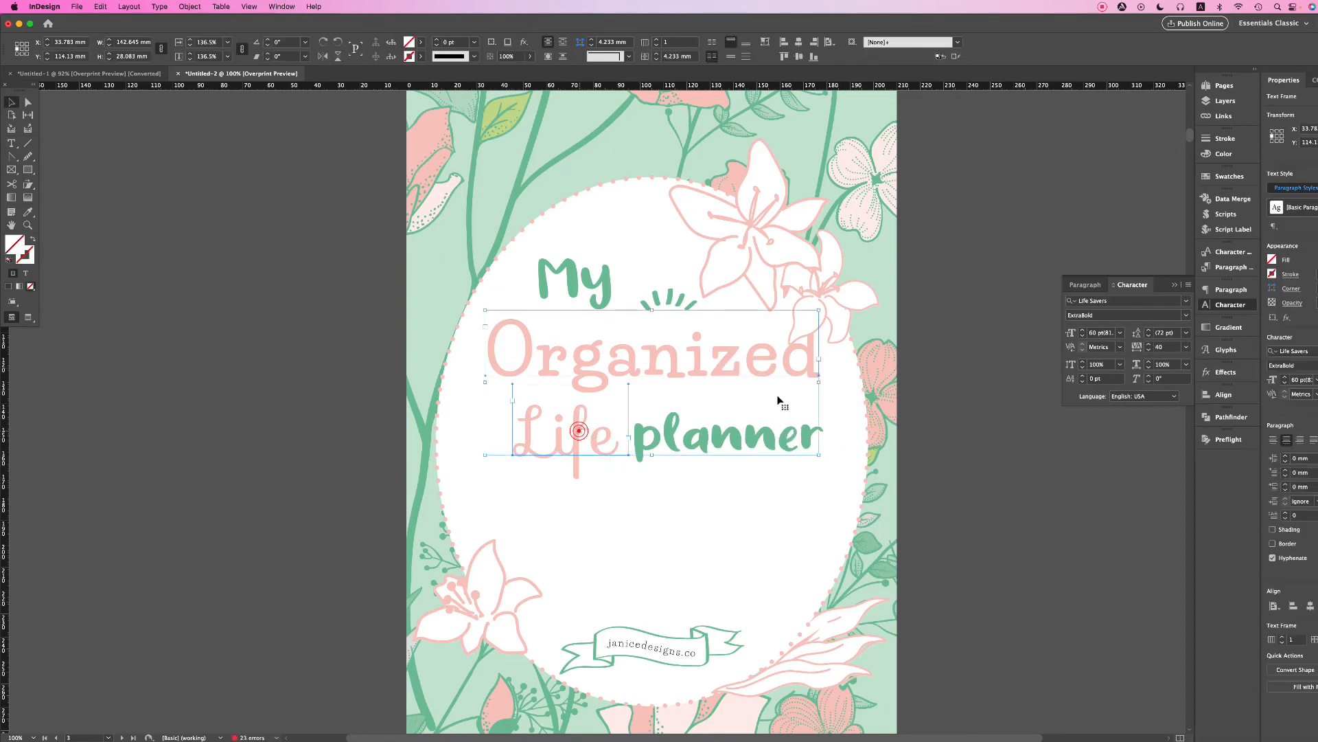
click(1119, 301)
text(bis)
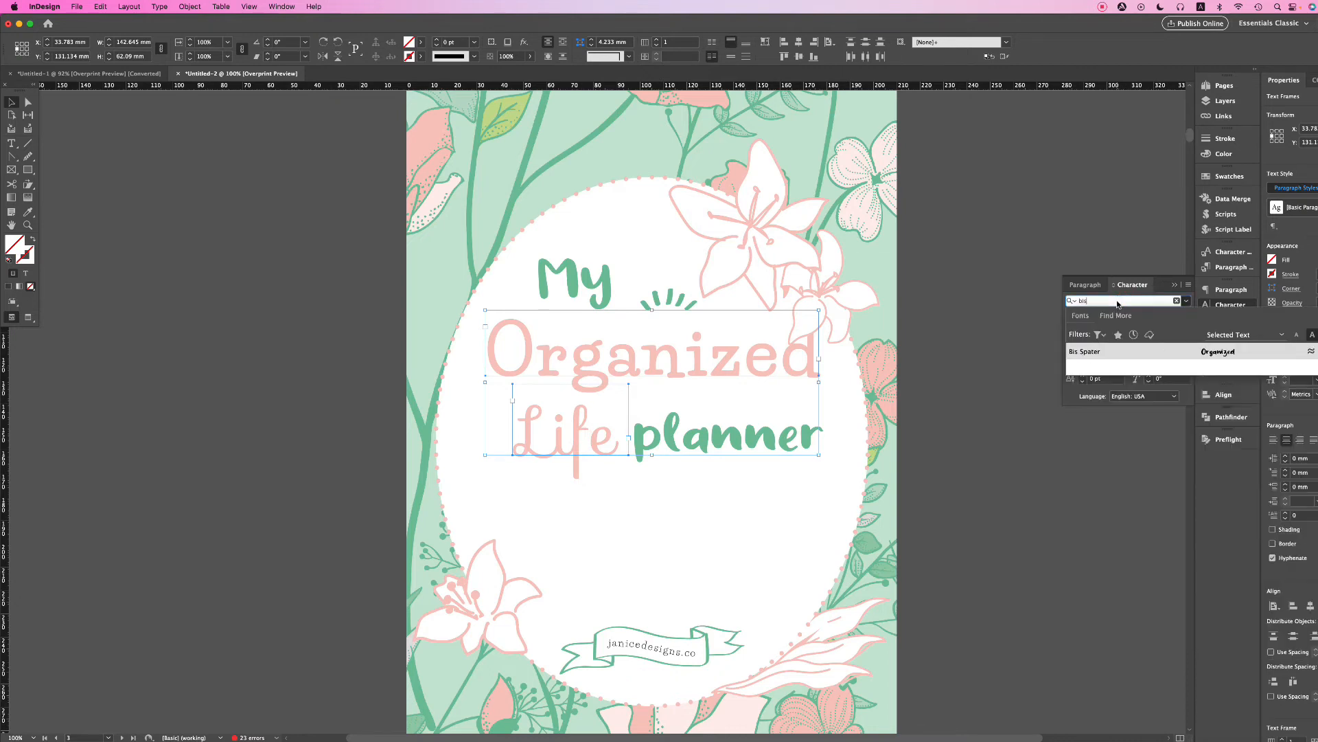
click(1090, 352)
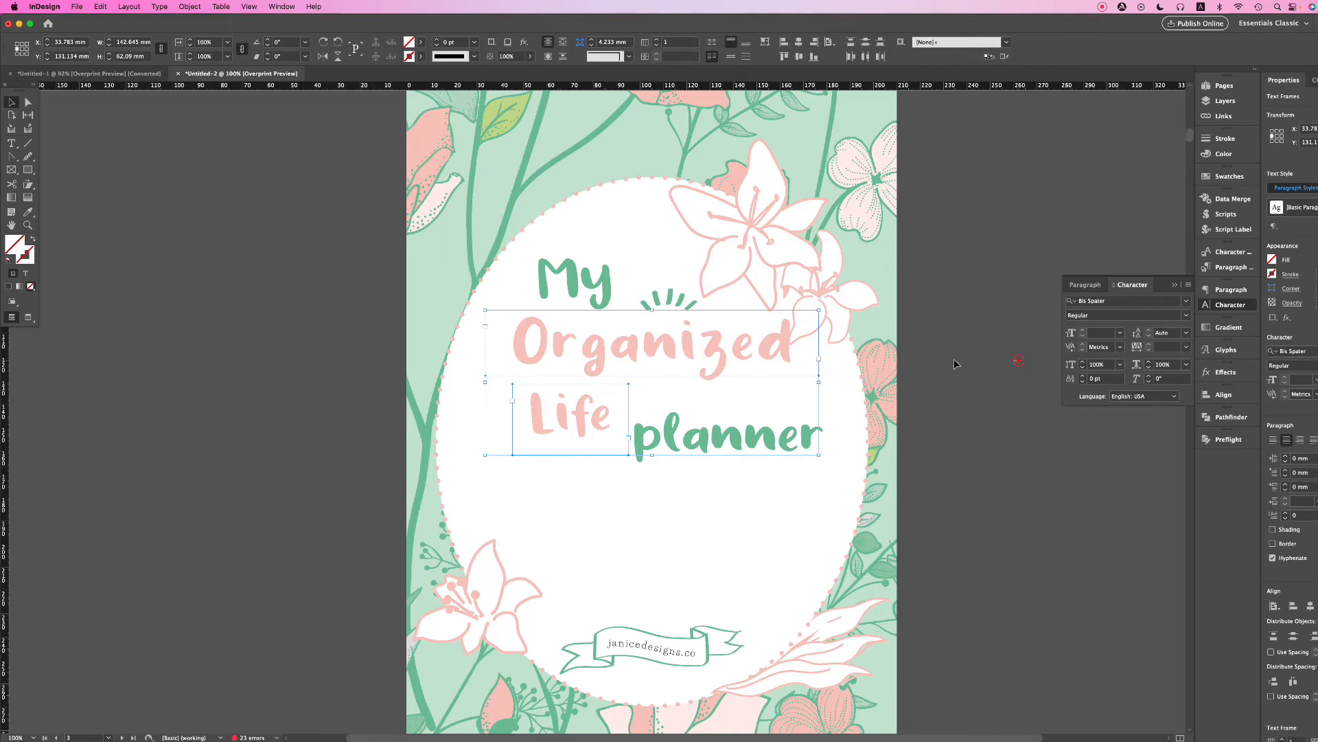
- Tighten the letter tracking of the word "Organized" to -20
click(780, 353)
click(779, 352)
double_click(780, 353)
drag(780, 353, 517, 343)
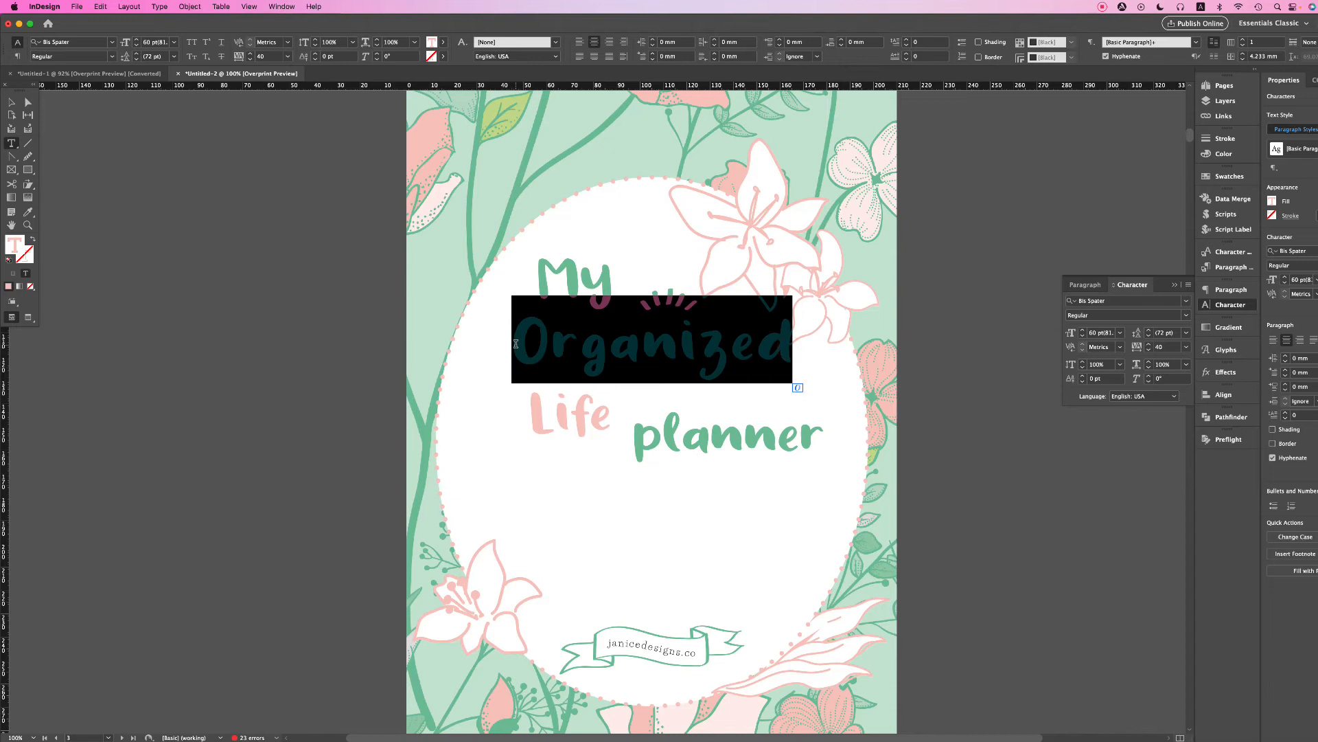
scroll(516, 344, down, 3)
key(alt+Left)
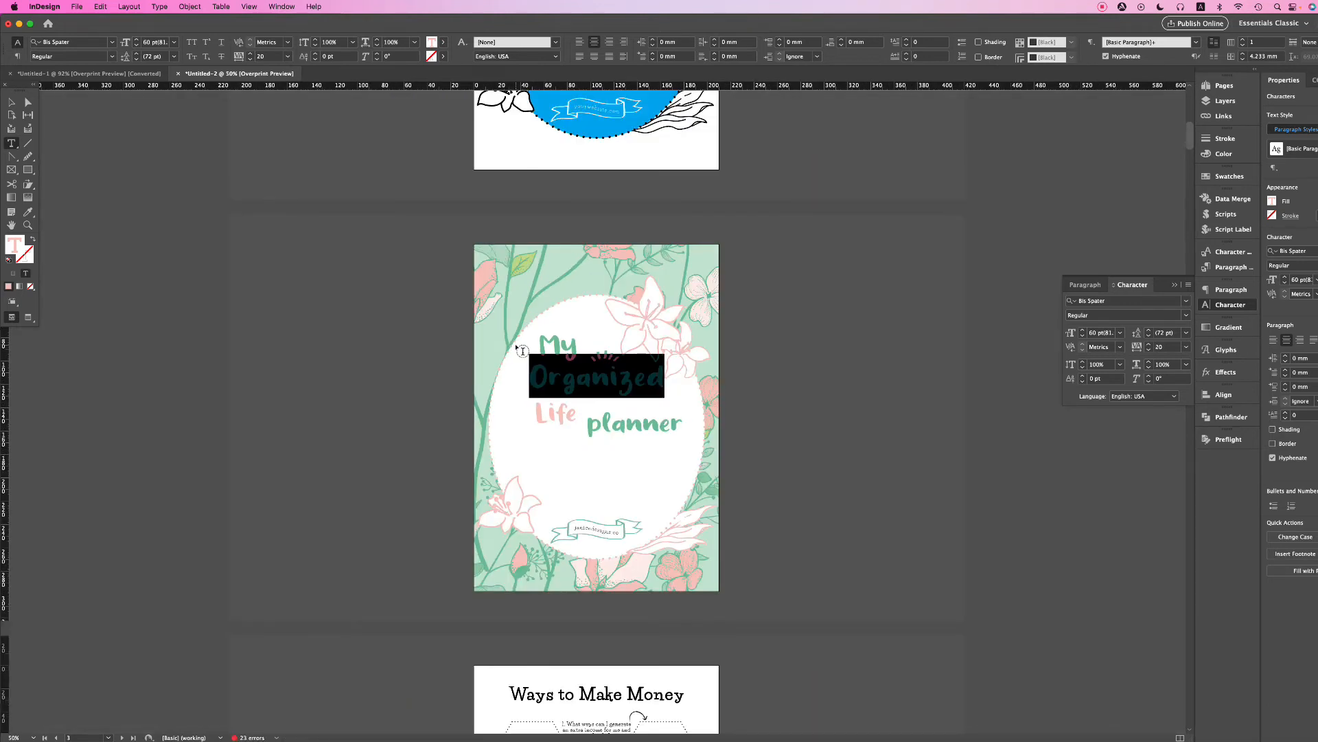
key(alt+Left)
key(alt+Left)
- Kern the gap between "r" and "g" in "Organized" to -60 and tighten the tracking of "Life"
click(565, 376)
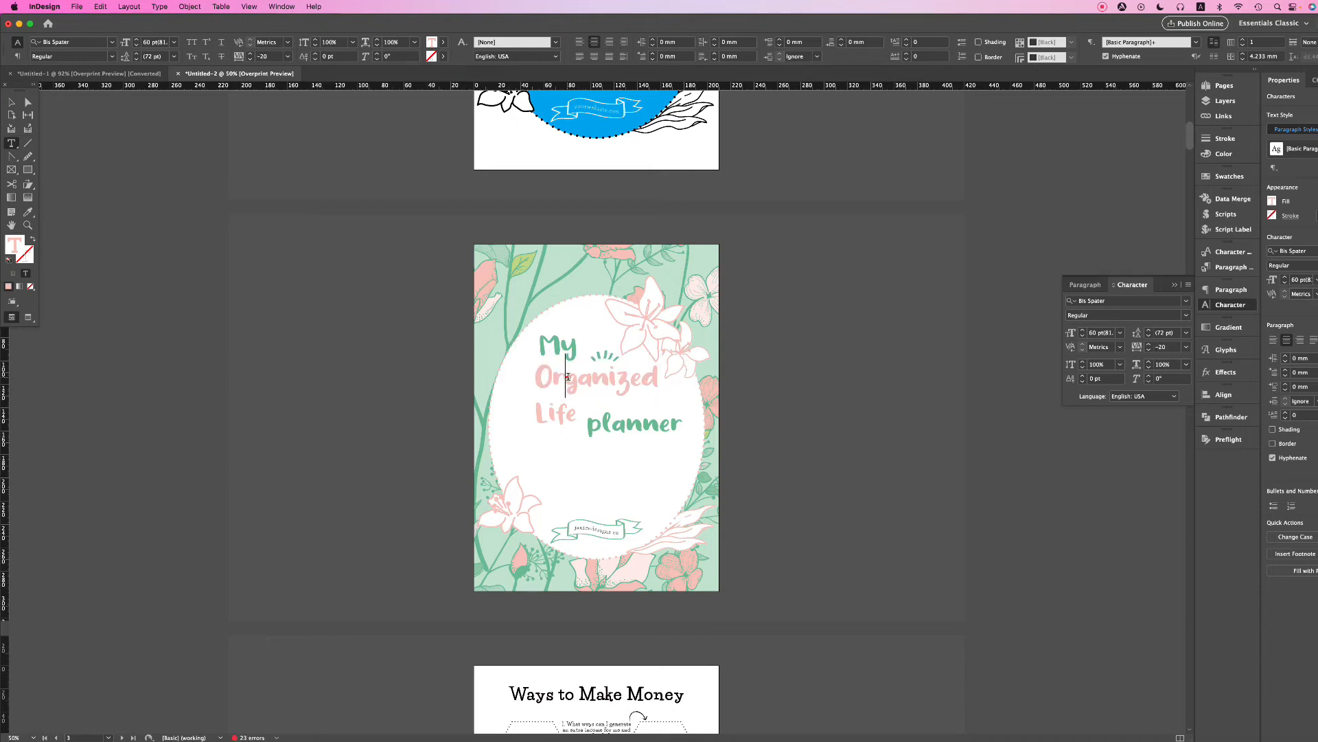
key(alt+Left)
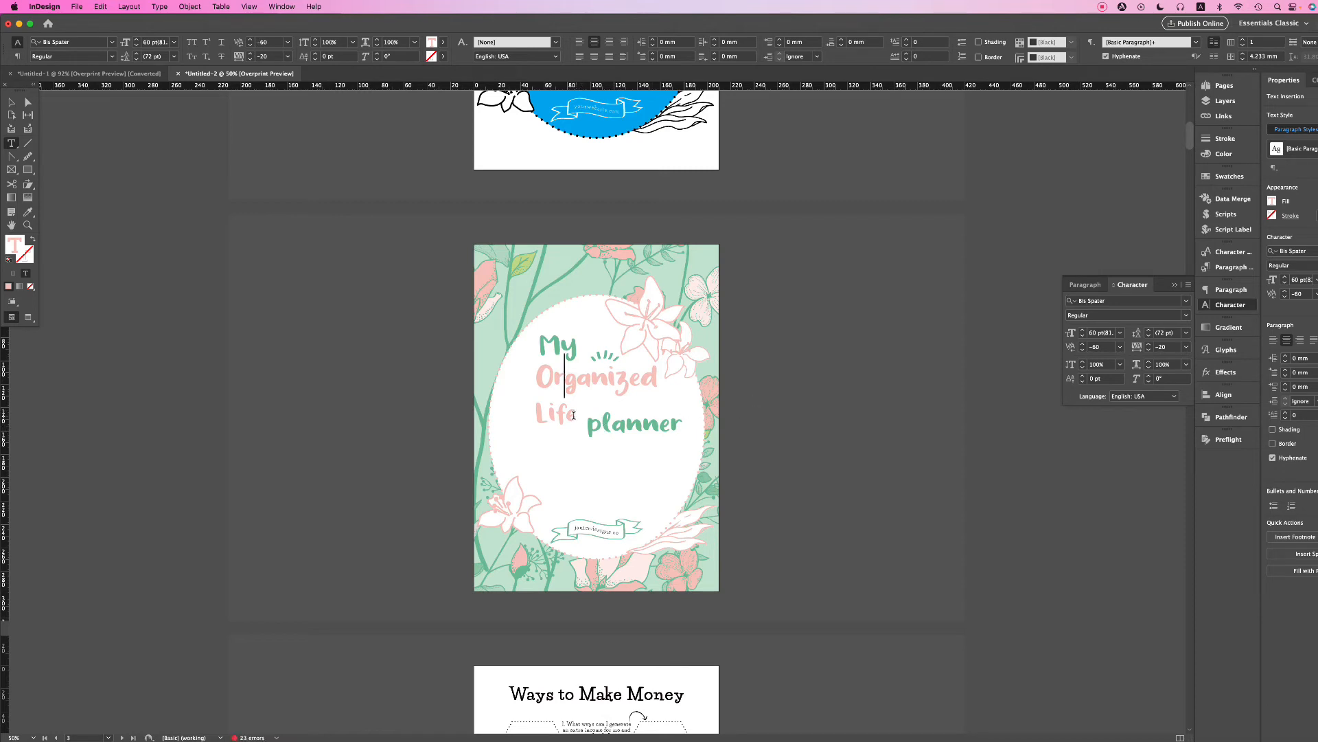
drag(576, 414, 533, 414)
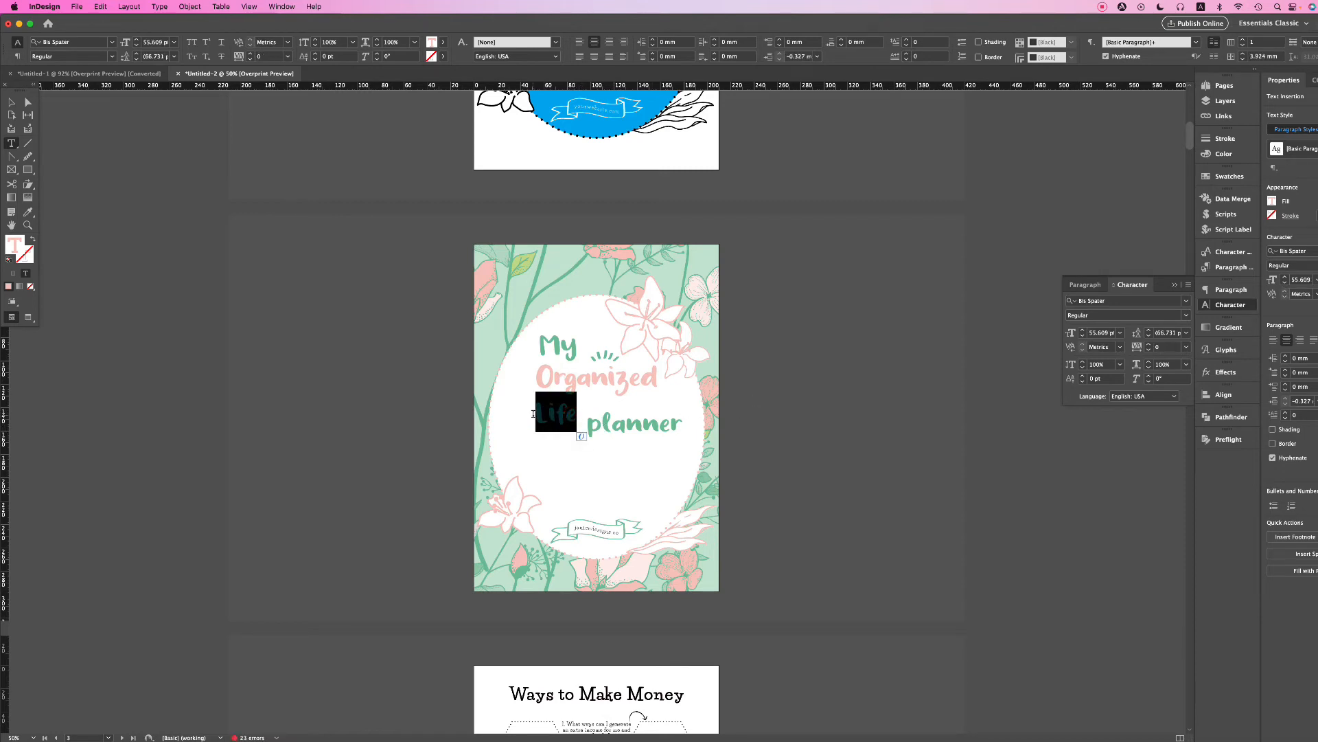
key(alt+Left)
- Scale the "Organized" and "Life" text frames together up to about 182 by 79 mm overall
click(12, 101)
click(629, 387)
shift+click(560, 416)
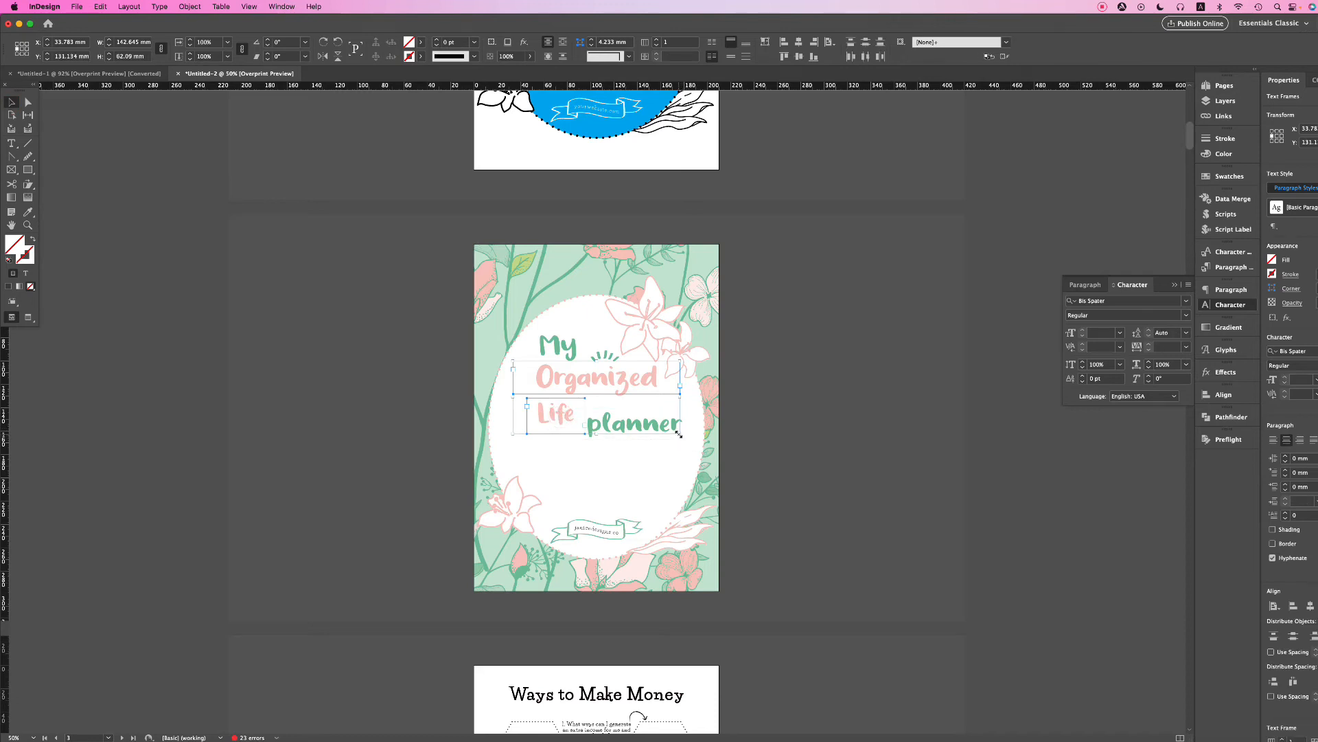
drag(680, 433, 710, 453)
click(901, 458)
- Enlarge the "Organized" and "Life" text frames together toward the lower left, to about 207 by 90 mm overall
click(653, 389)
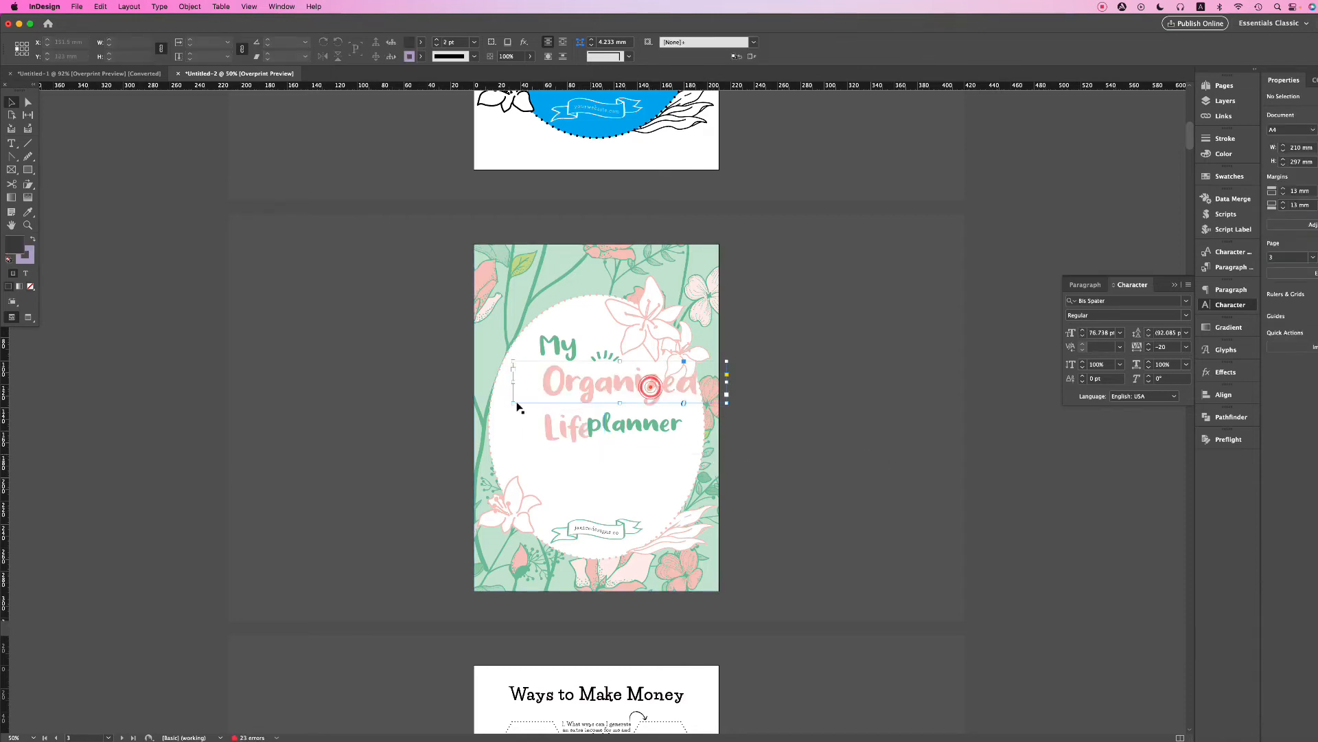
shift+click(573, 435)
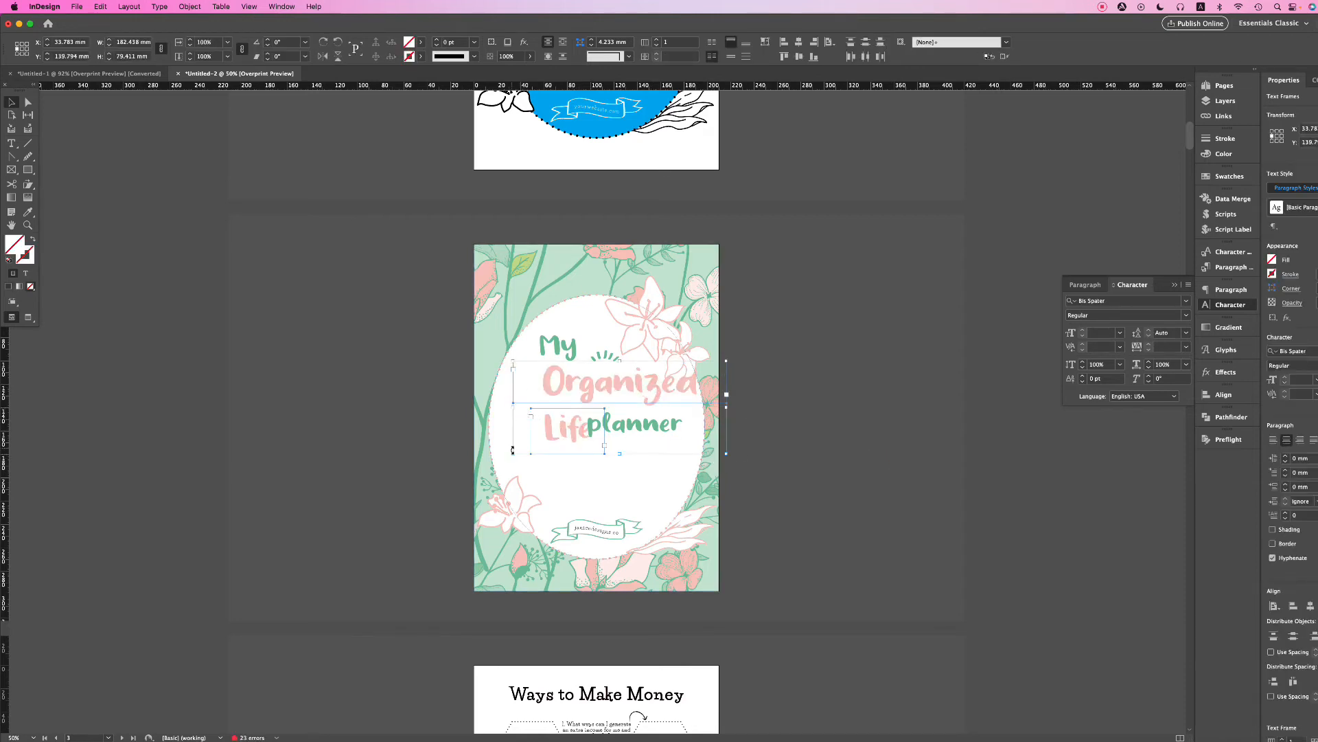
drag(512, 454, 512, 453)
drag(493, 460, 489, 465)
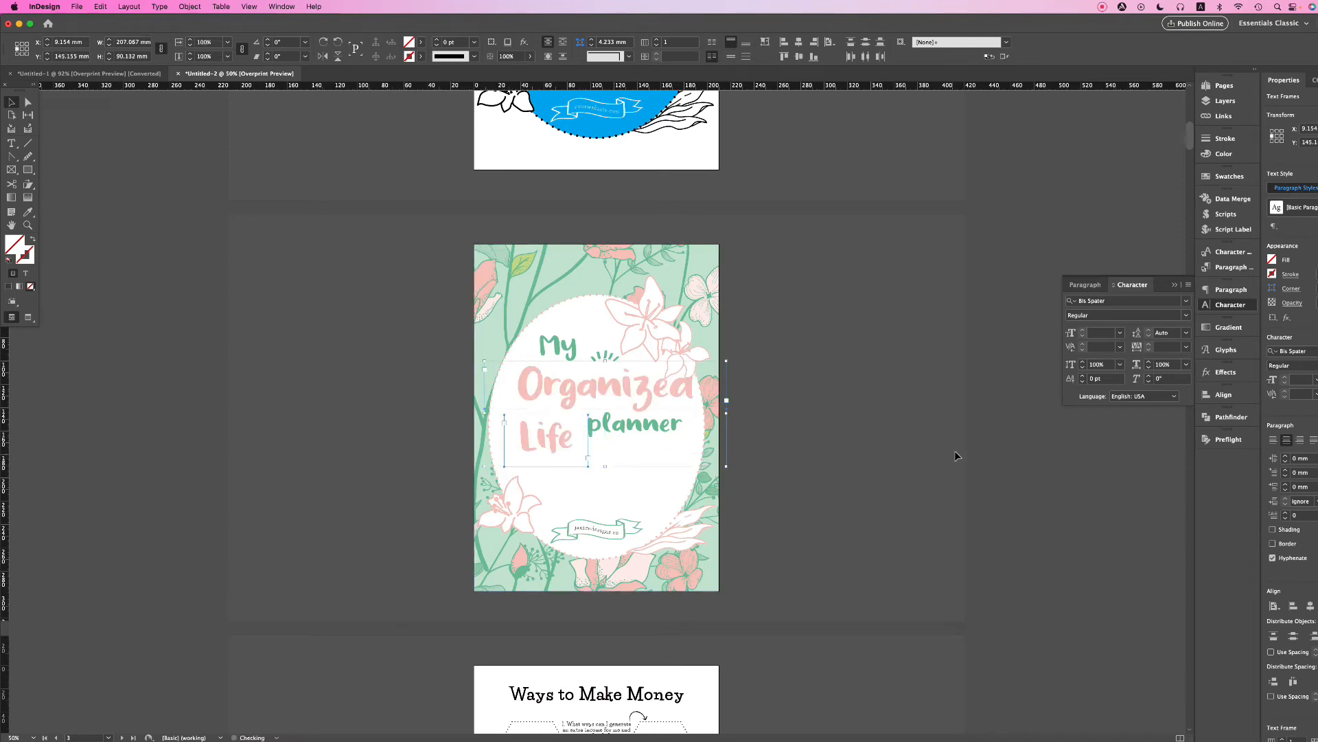
click(915, 446)
- Center "Organized" within the white oval and arrange "Life" and "planner" side by side directly beneath it
drag(679, 396, 678, 390)
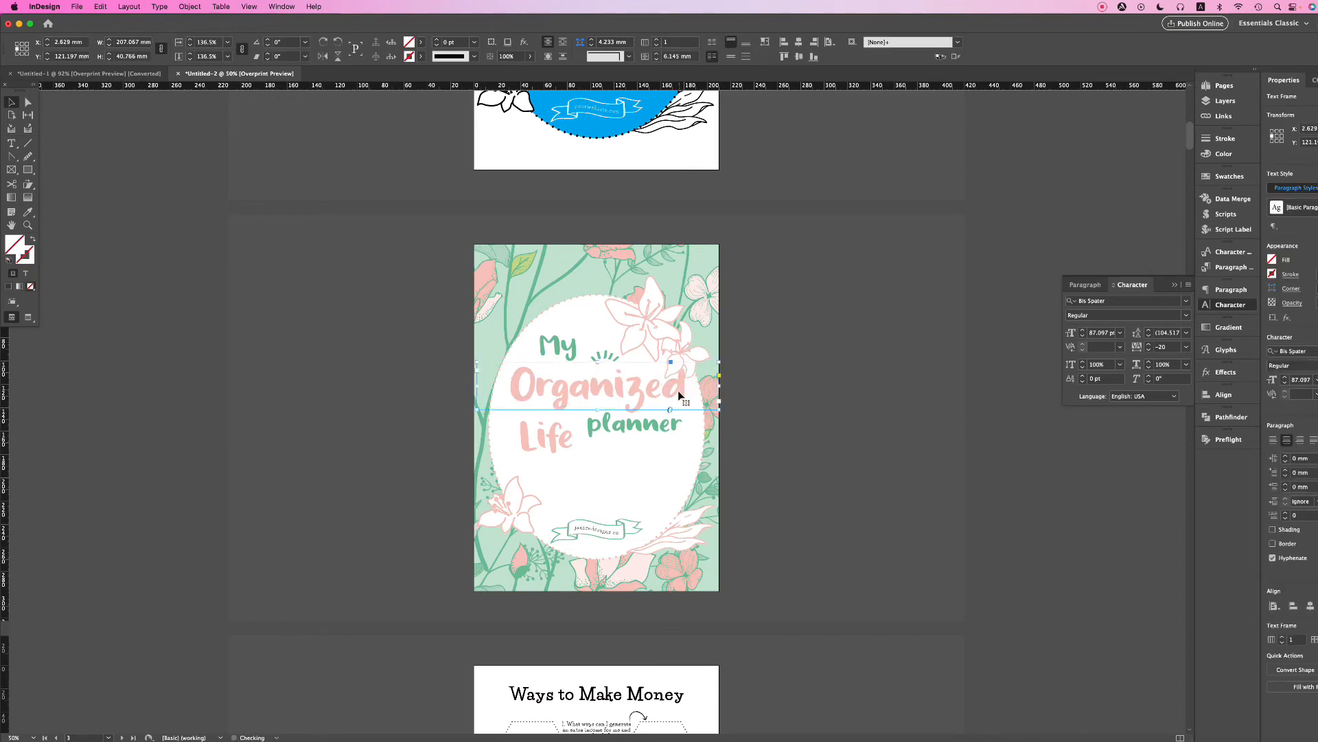
drag(559, 430, 653, 435)
click(920, 434)
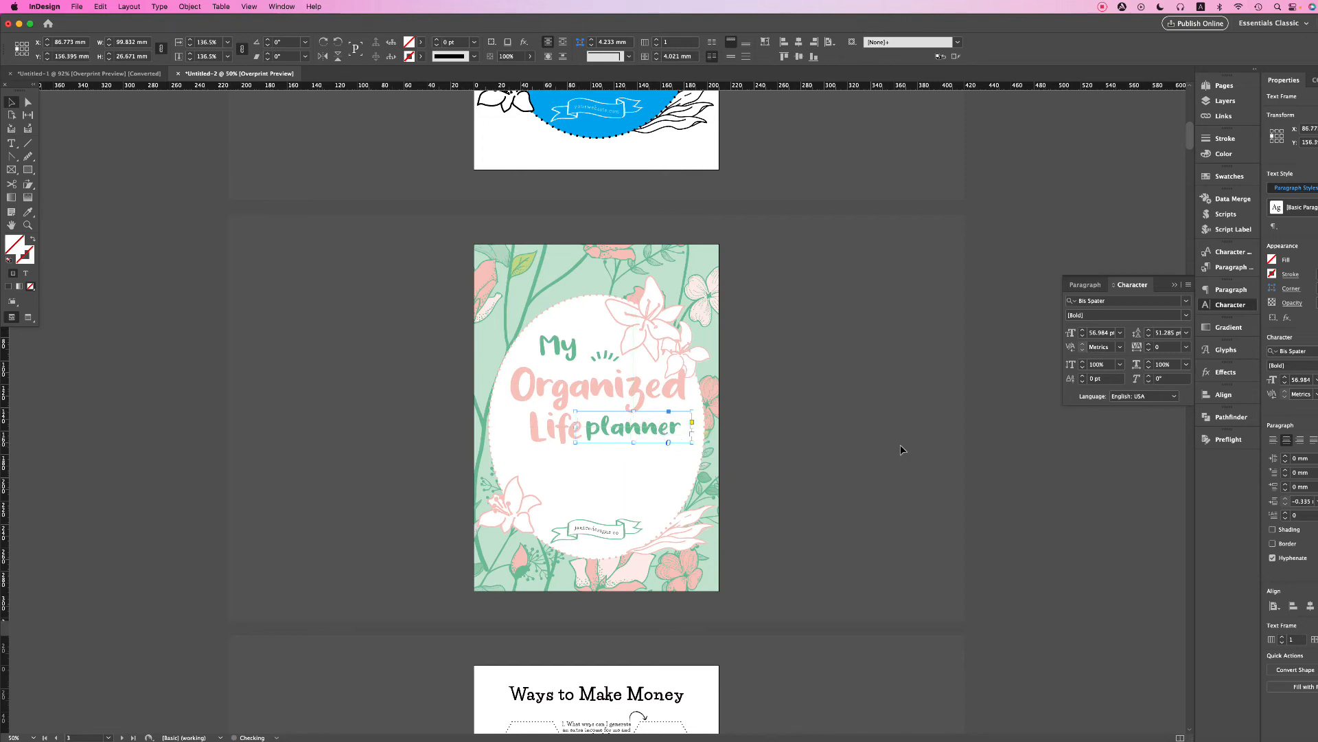
click(783, 443)
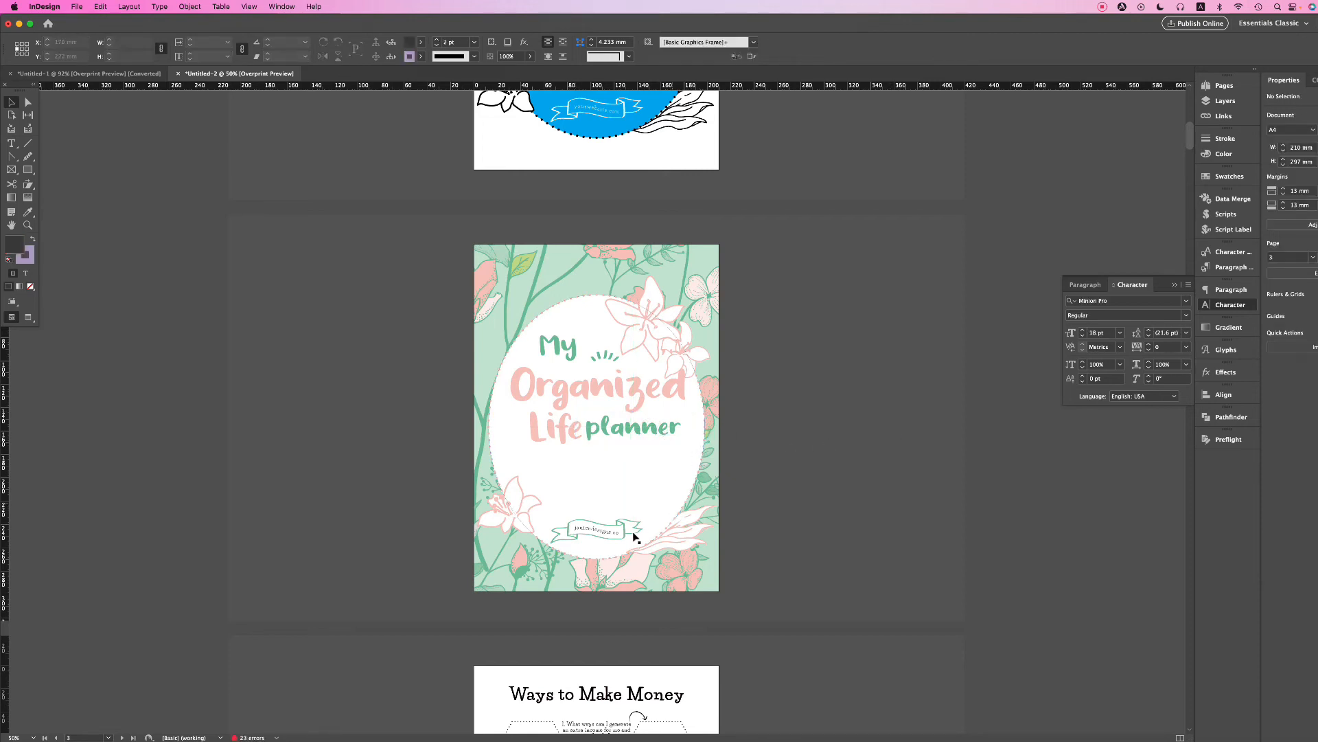
- Set the banner's website text to the Avenir Book font and change its case to uppercase
click(605, 537)
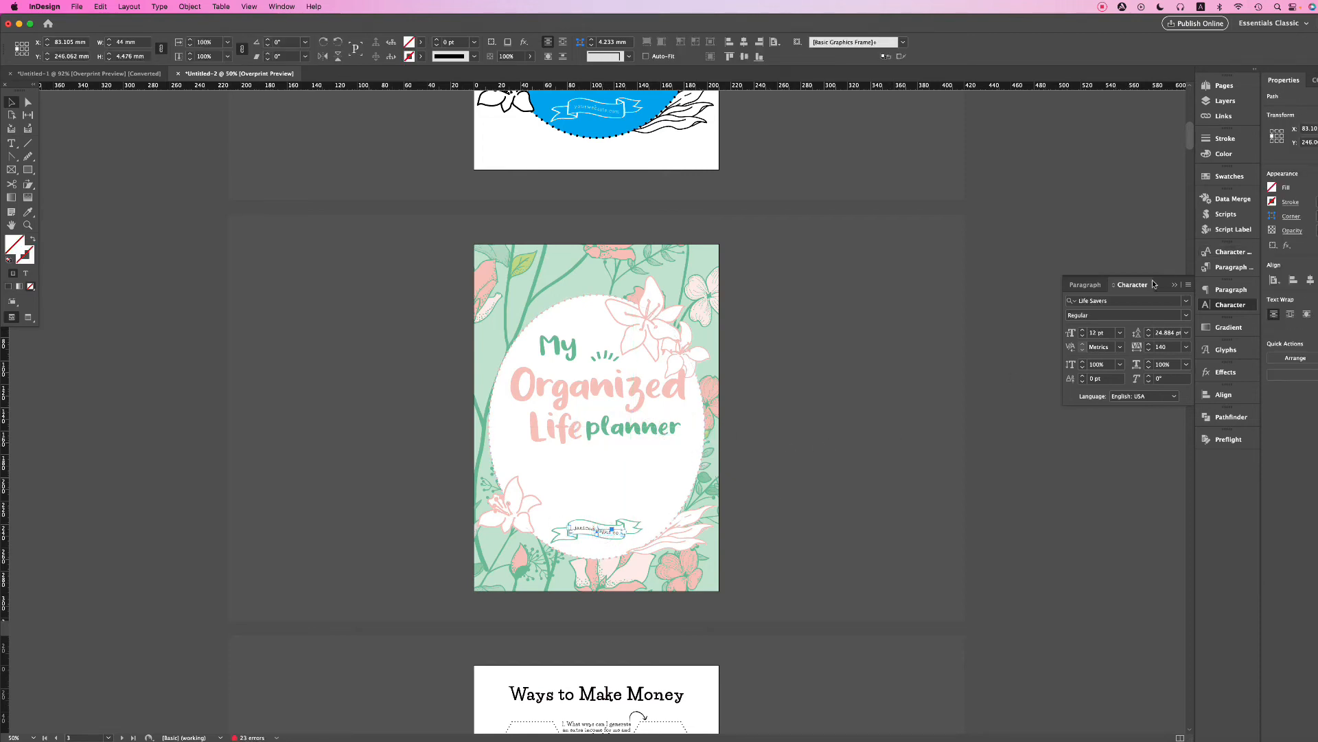
click(1119, 304)
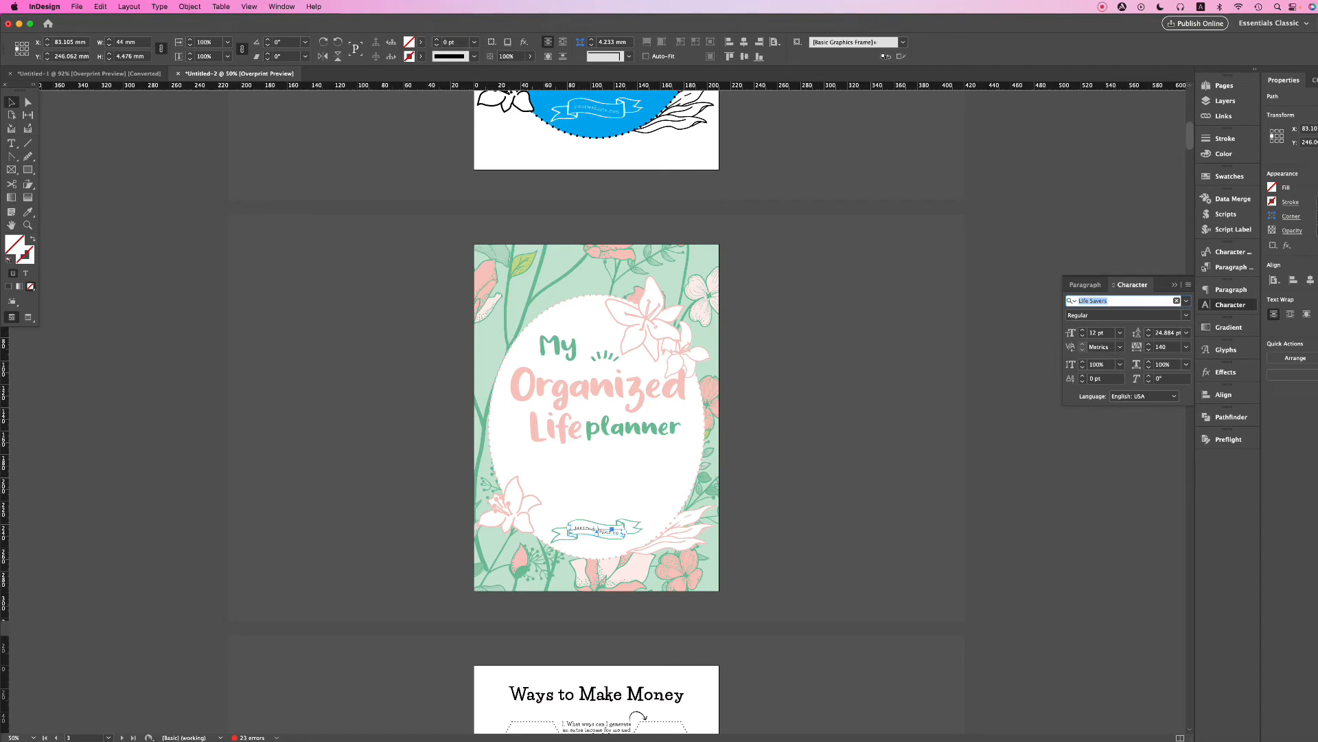
text(avenir)
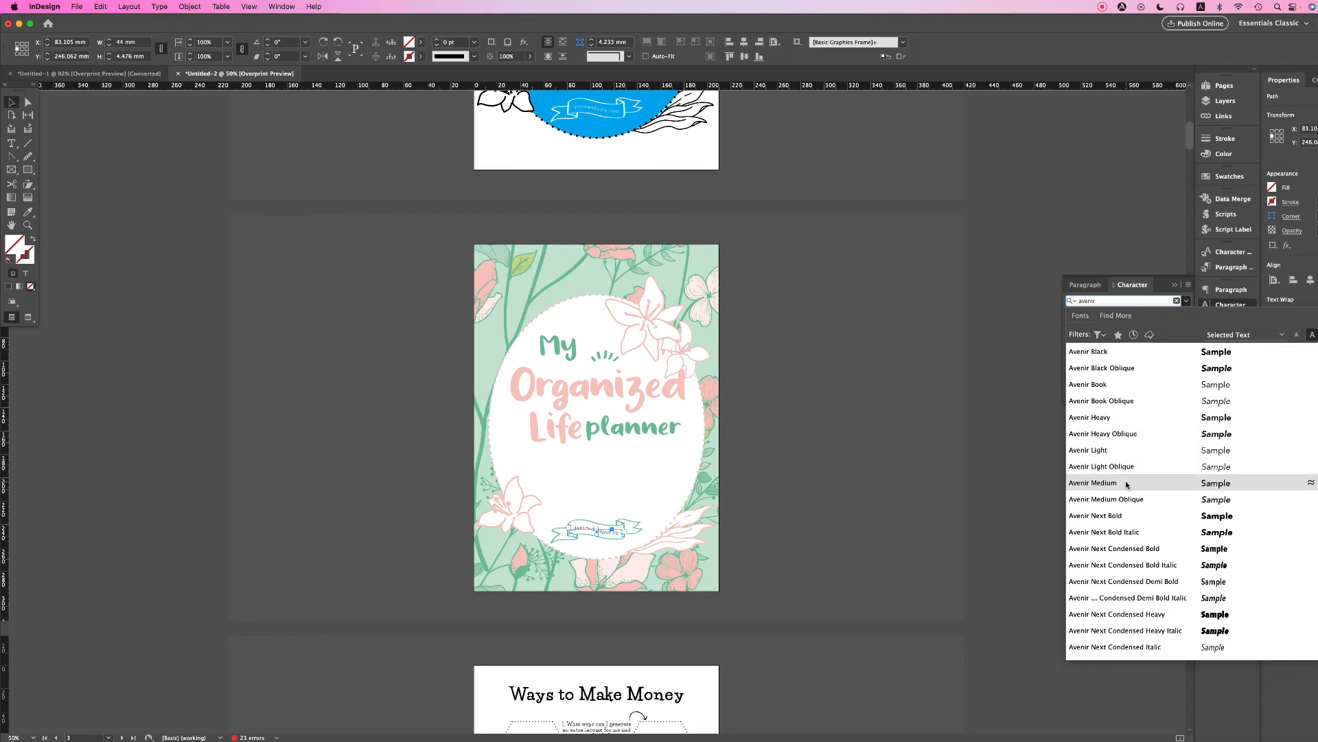
click(1126, 385)
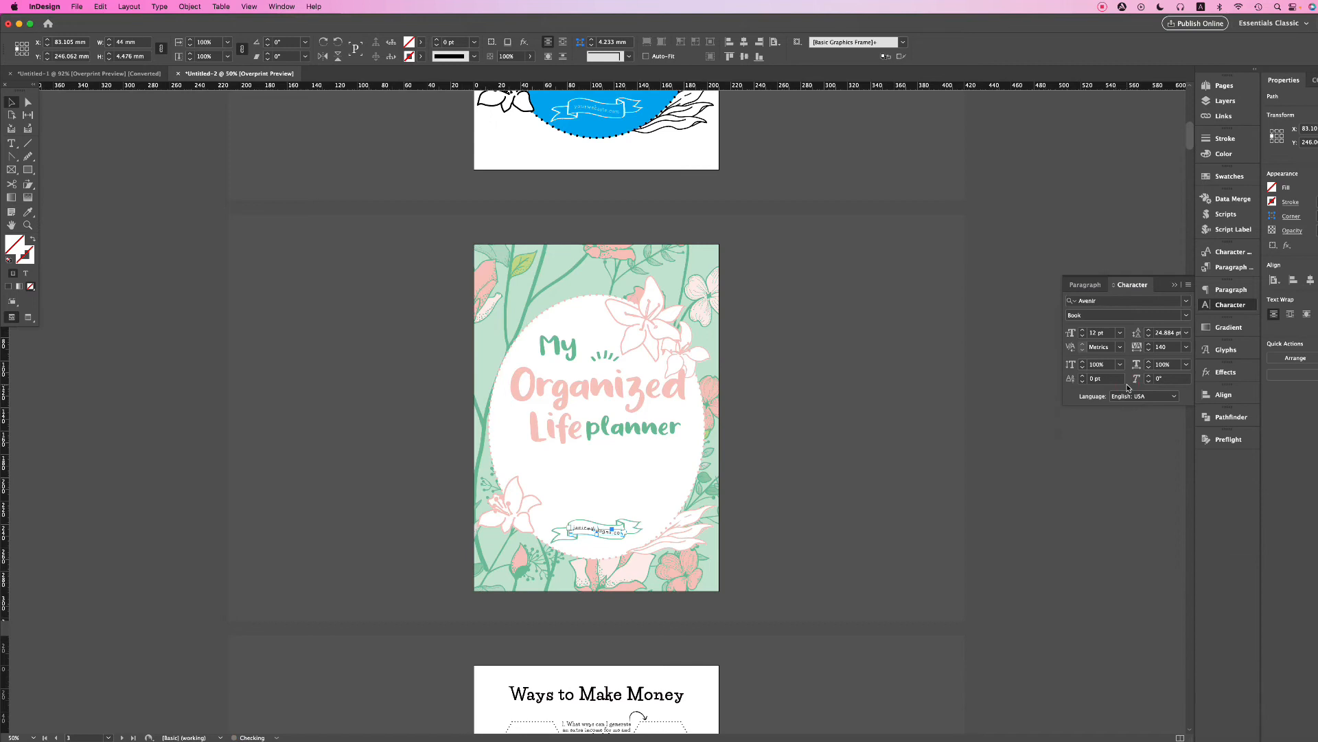
click(159, 8)
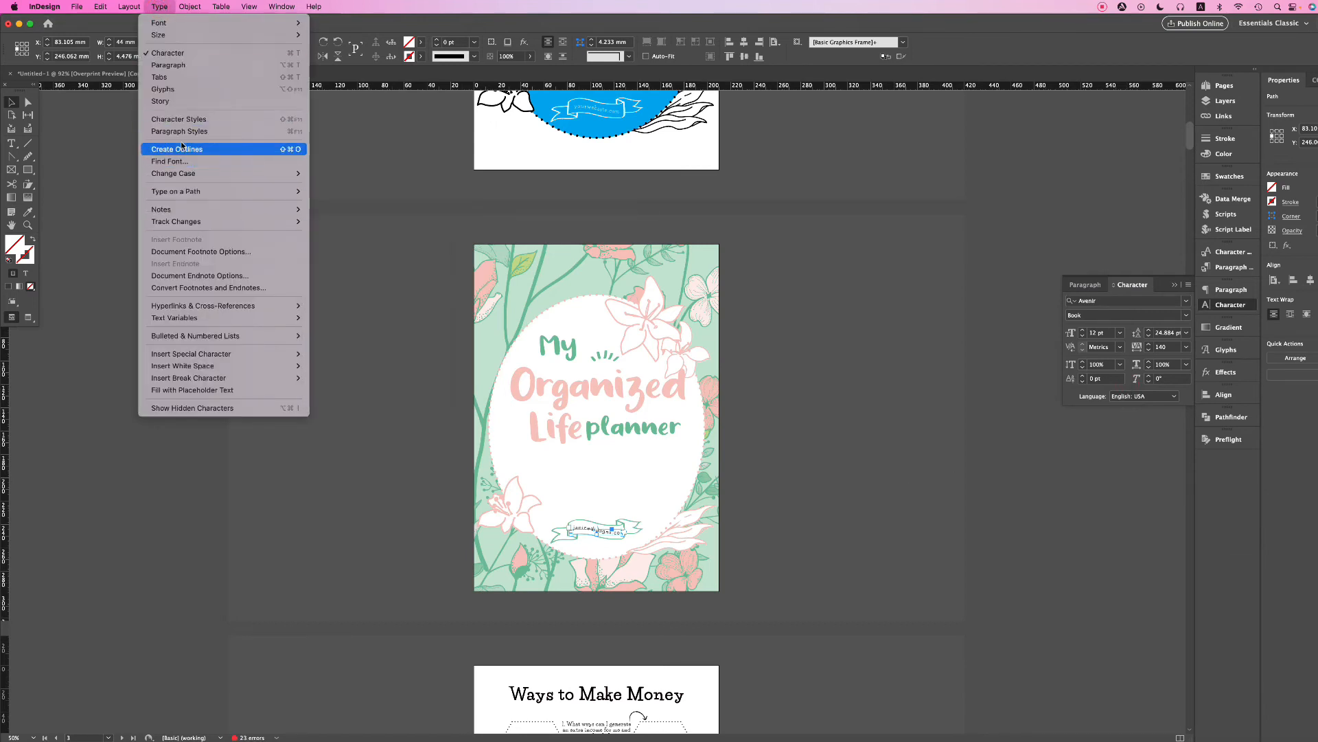
mouse_move(184, 173)
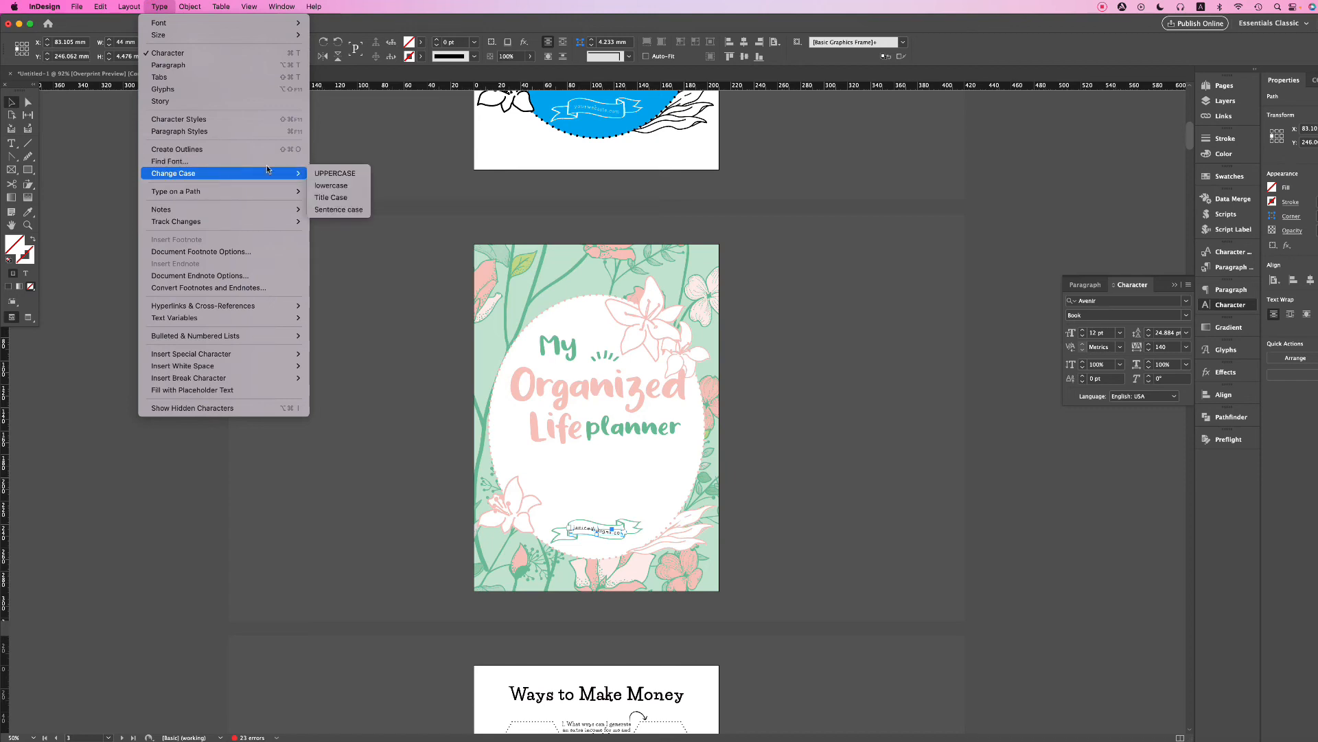
click(334, 174)
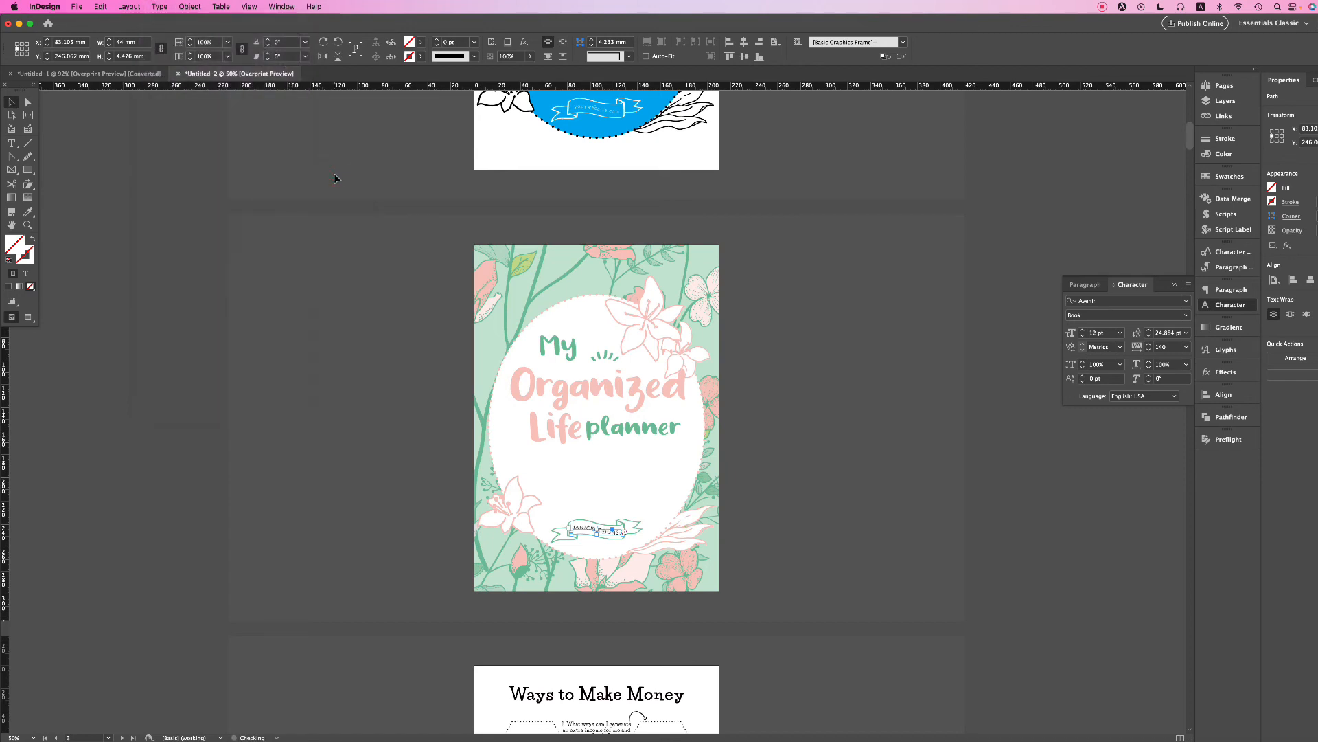
- Set the banner's website text to 8 pt and widen its letter tracking to 340
click(1121, 333)
click(1103, 377)
click(838, 494)
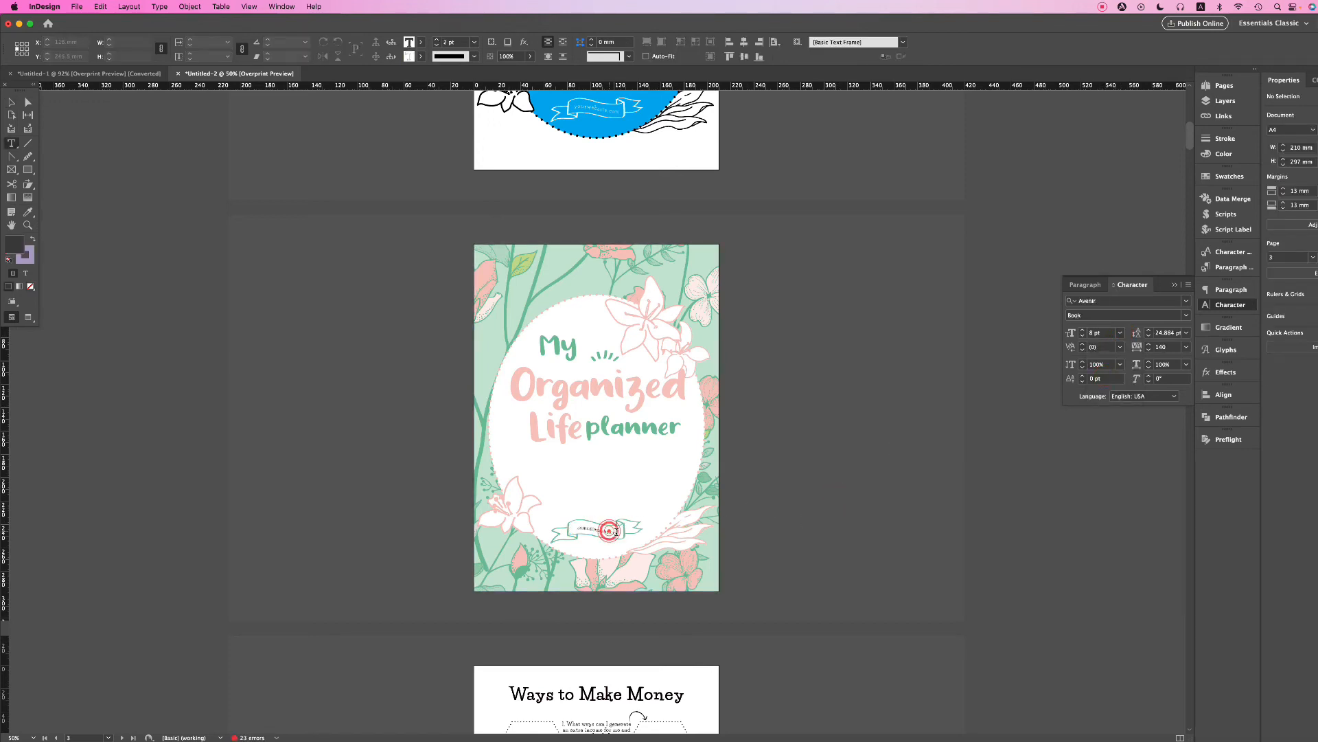
double_click(609, 529)
drag(616, 530, 567, 528)
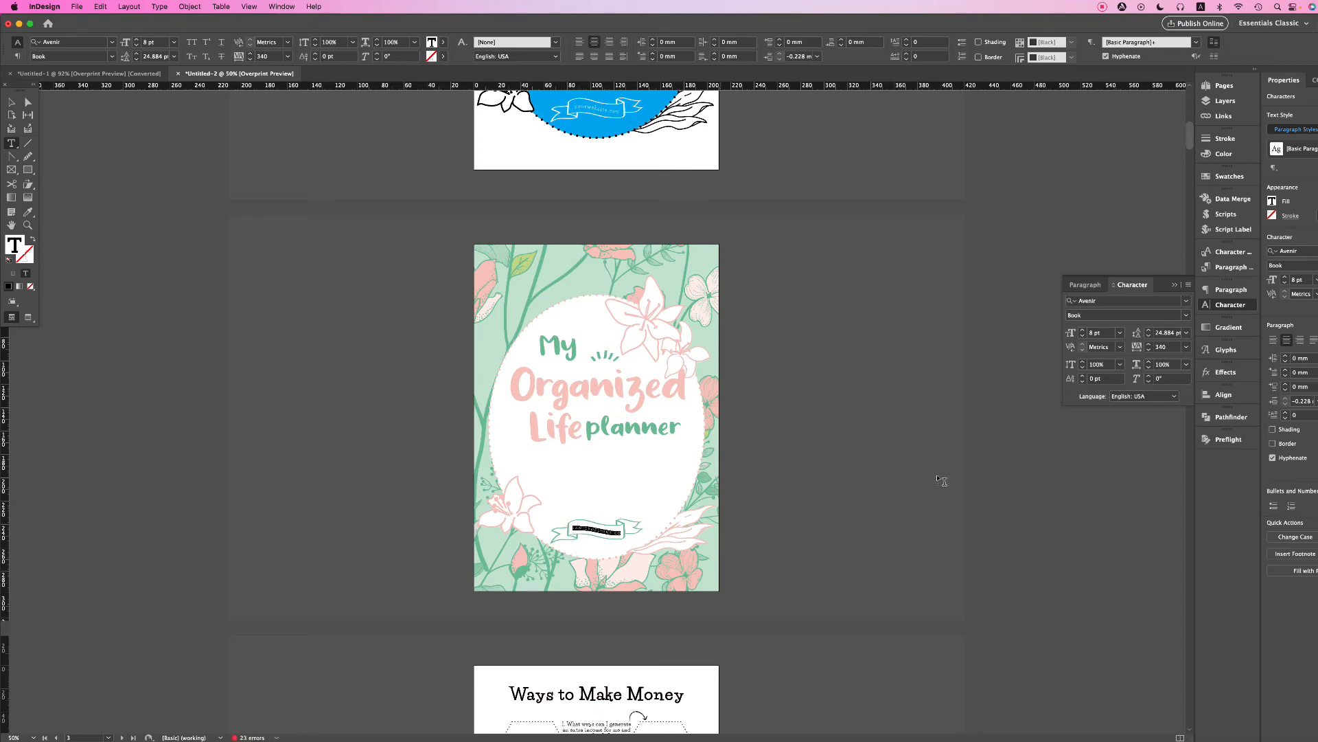
click(11, 103)
click(204, 215)
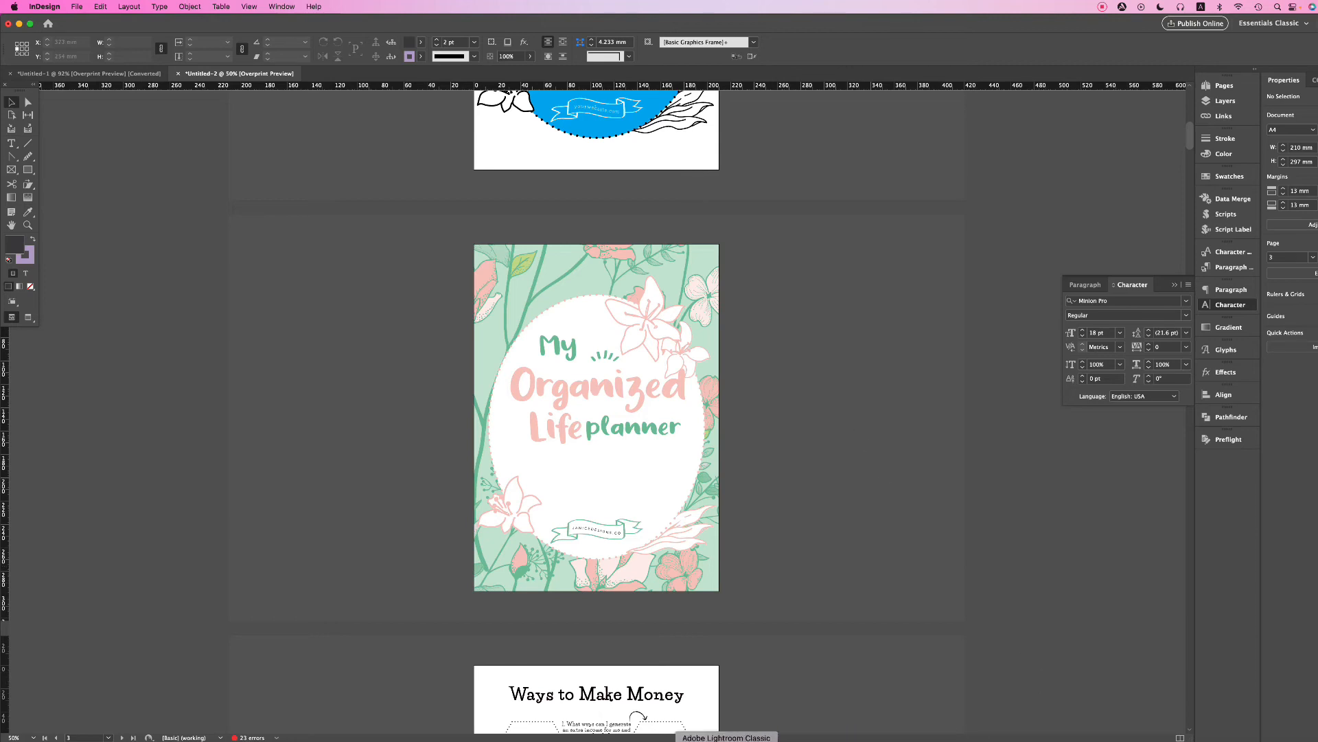
- Copy the dark blue bird with the leaf wing from the elements file in Illustrator and paste it onto the InDesign cover
click(675, 736)
click(839, 417)
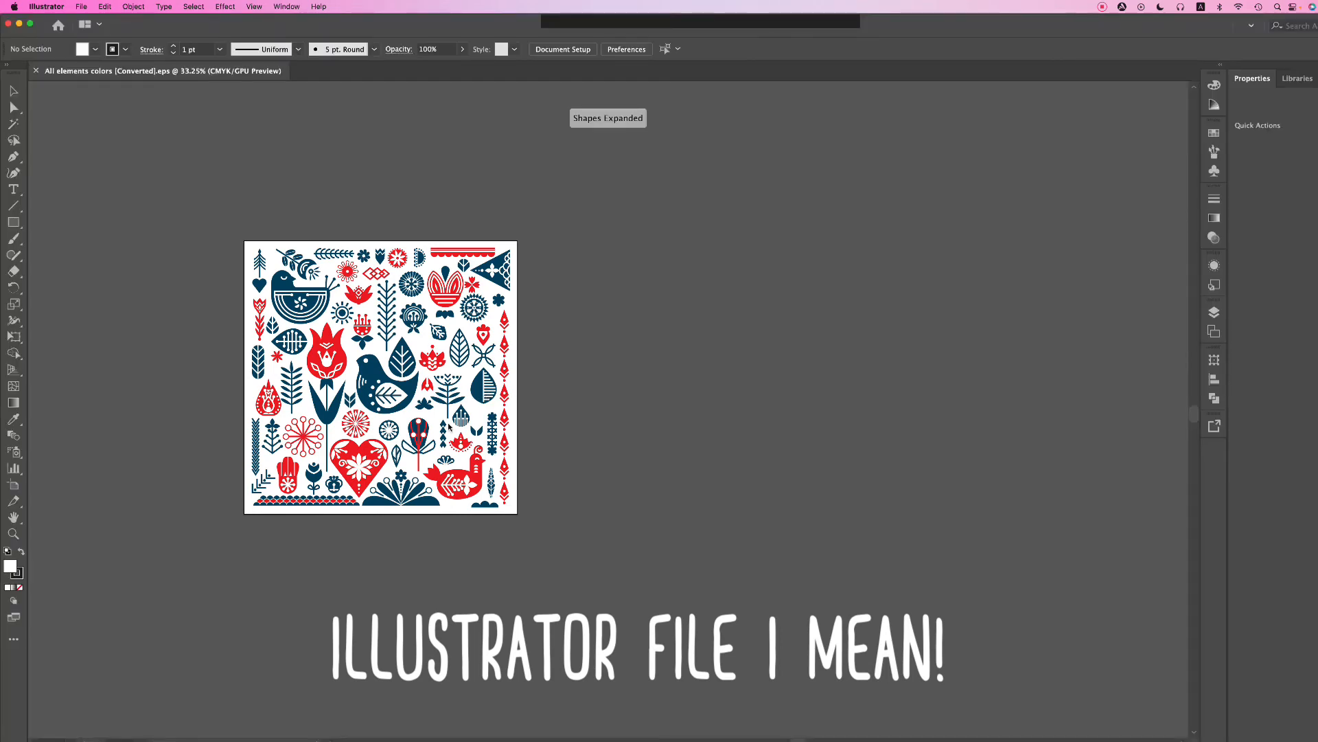
click(367, 368)
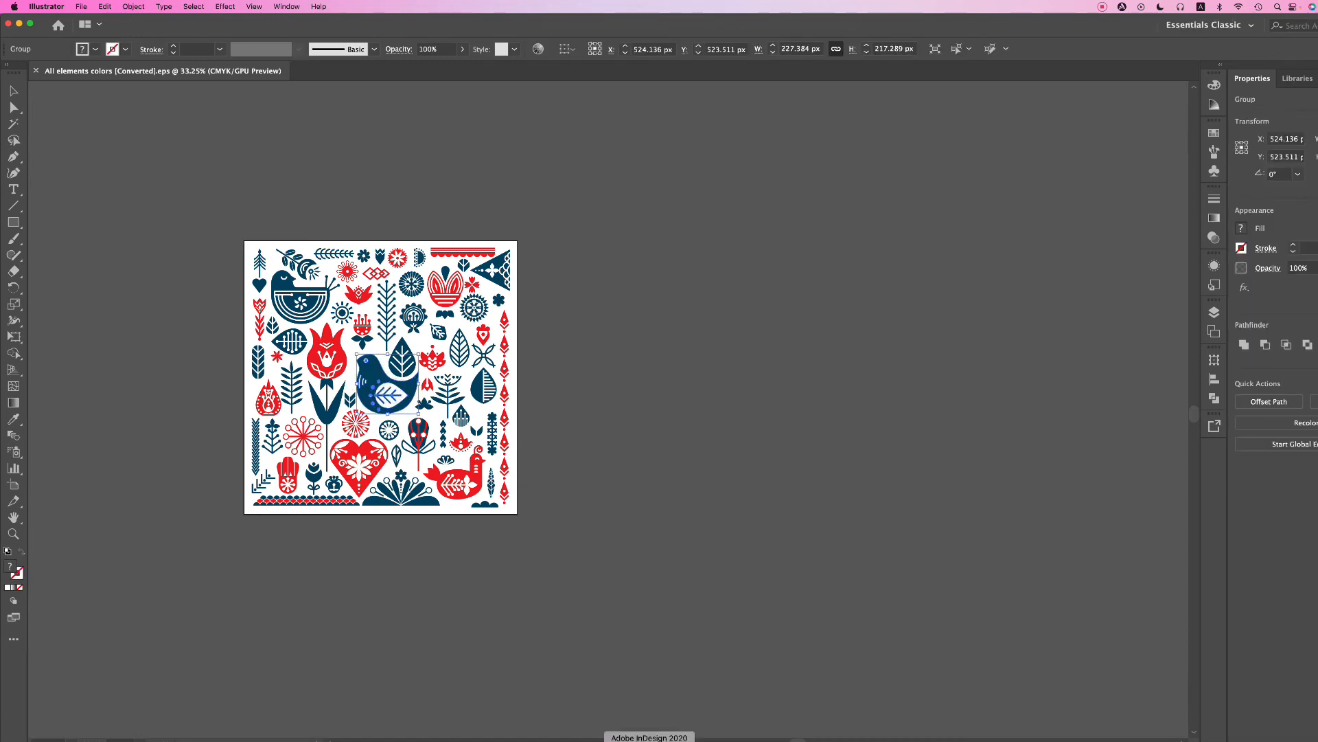
click(648, 739)
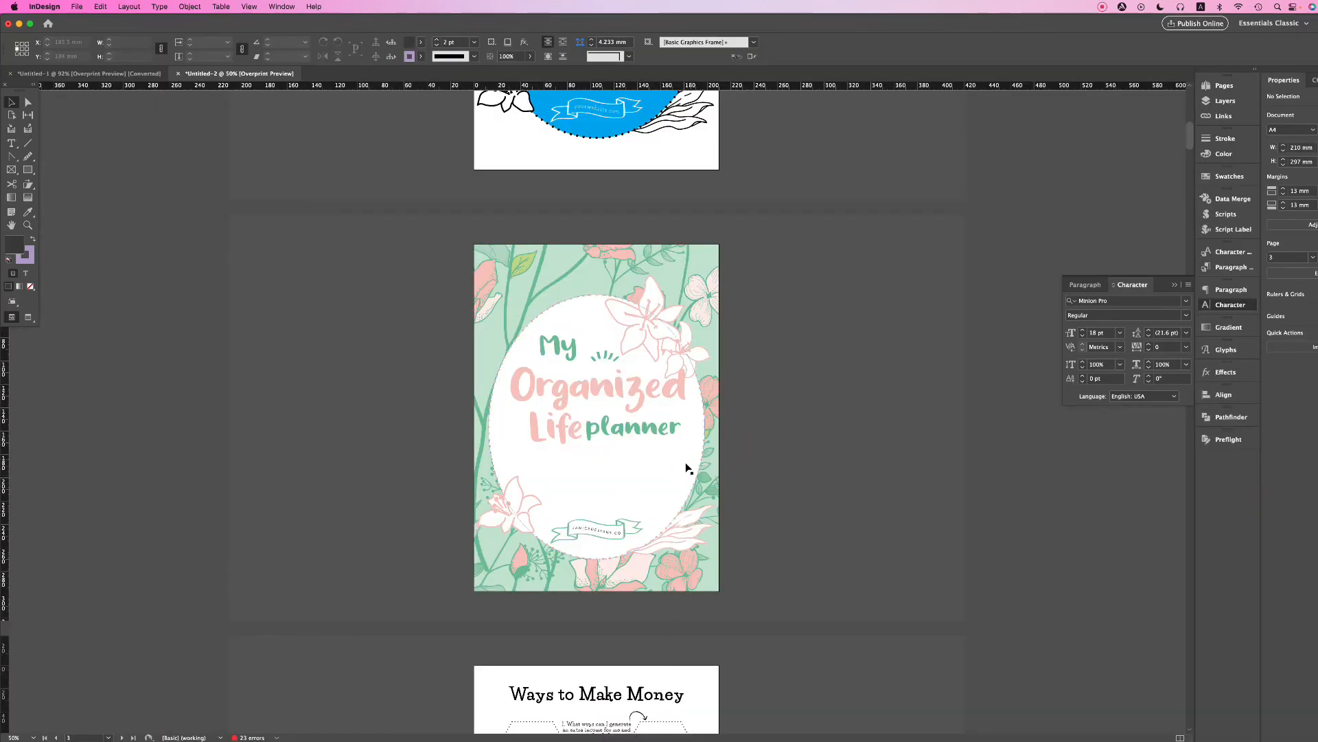
key(super+v)
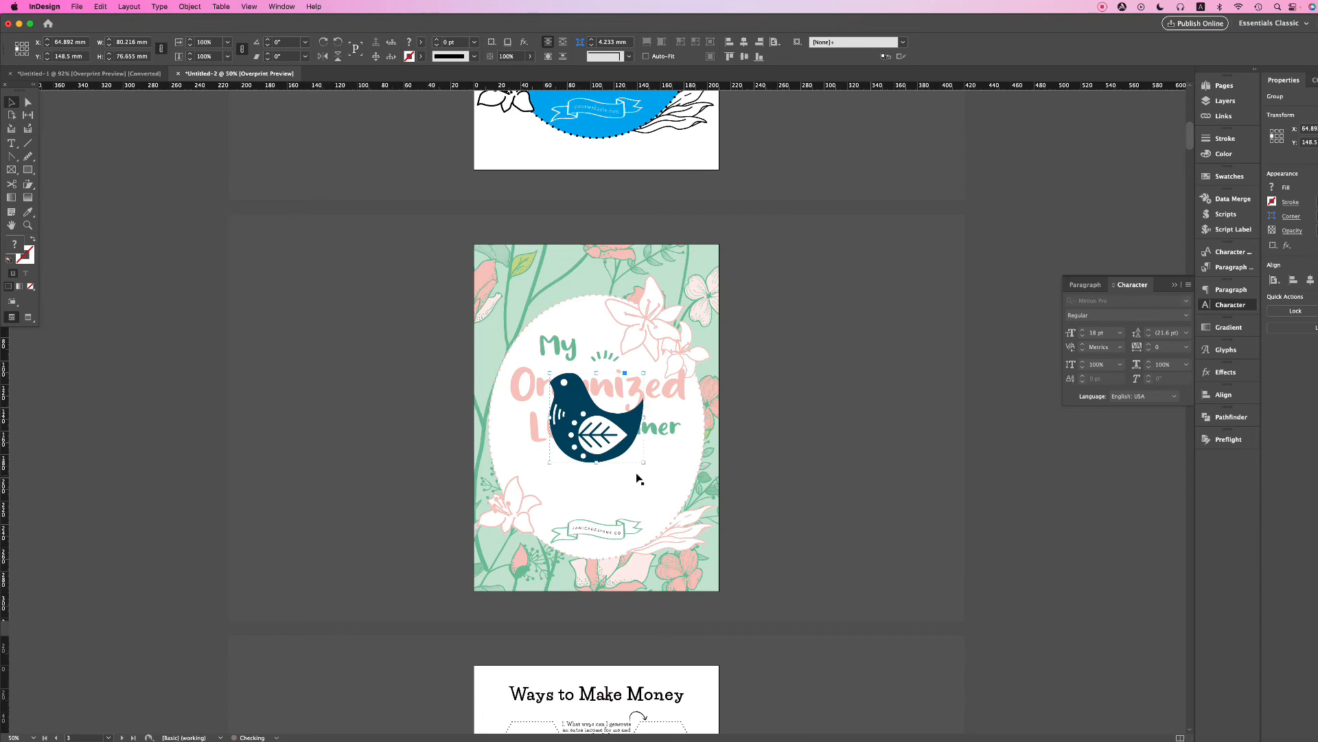
- Scale the bird to about 54 mm high, rotate it about 19° counterclockwise and place it between the title and the banner
key(super+equal)
drag(617, 475, 626, 545)
drag(535, 416, 631, 504)
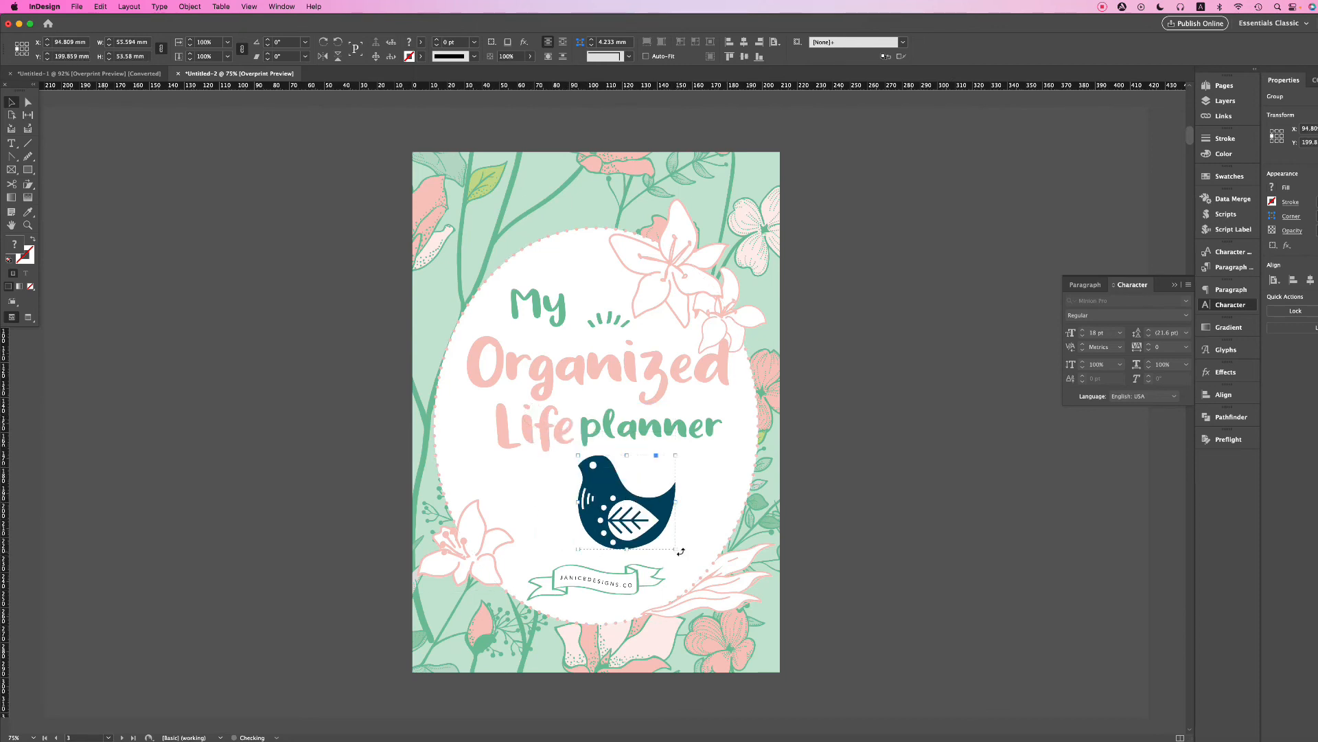
drag(688, 548, 588, 516)
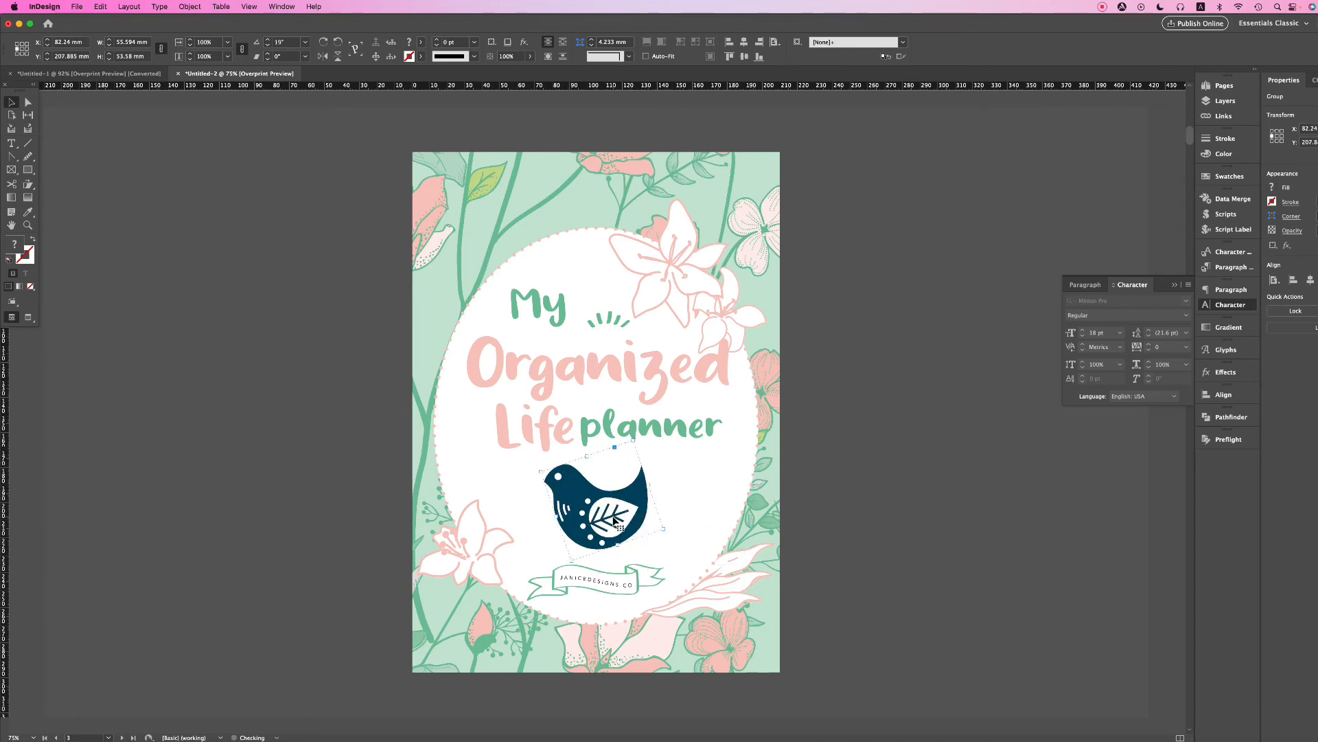
click(894, 523)
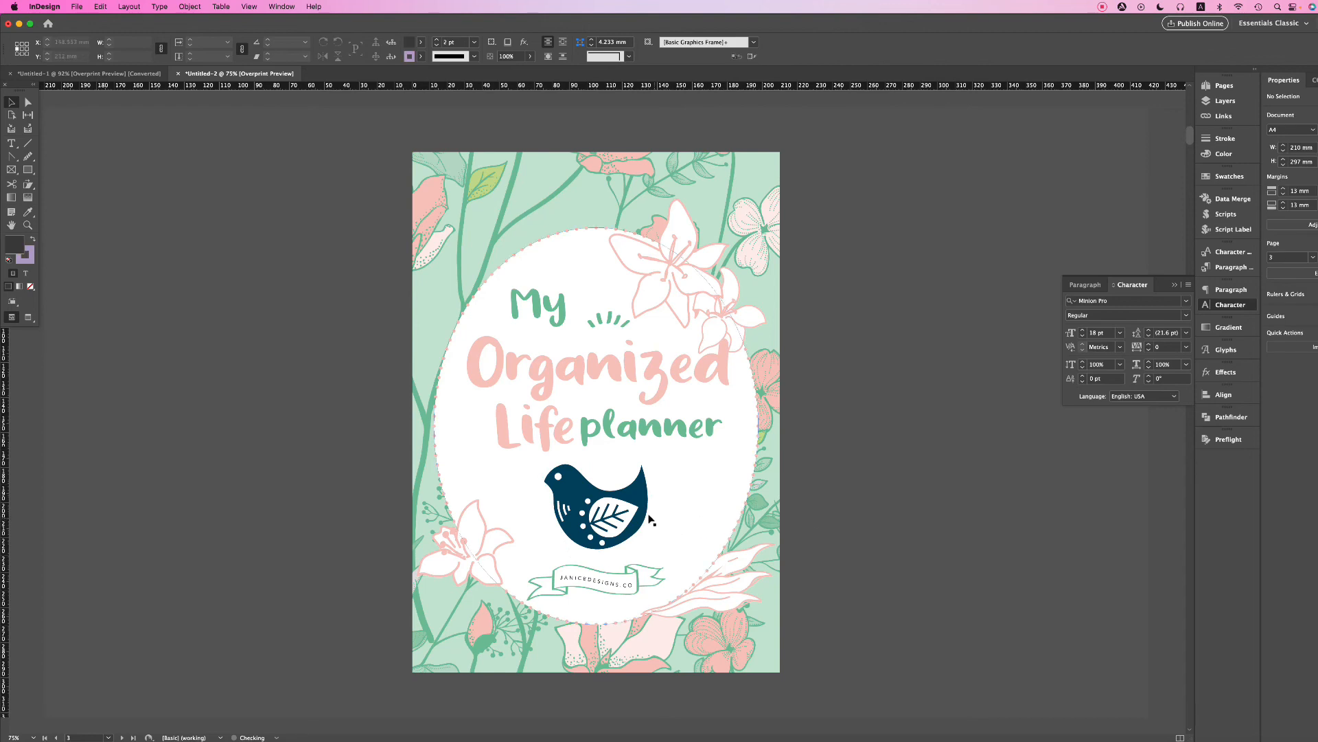
- Copy the red folk-art heart from the elements file in Illustrator and paste it onto the InDesign cover
click(622, 516)
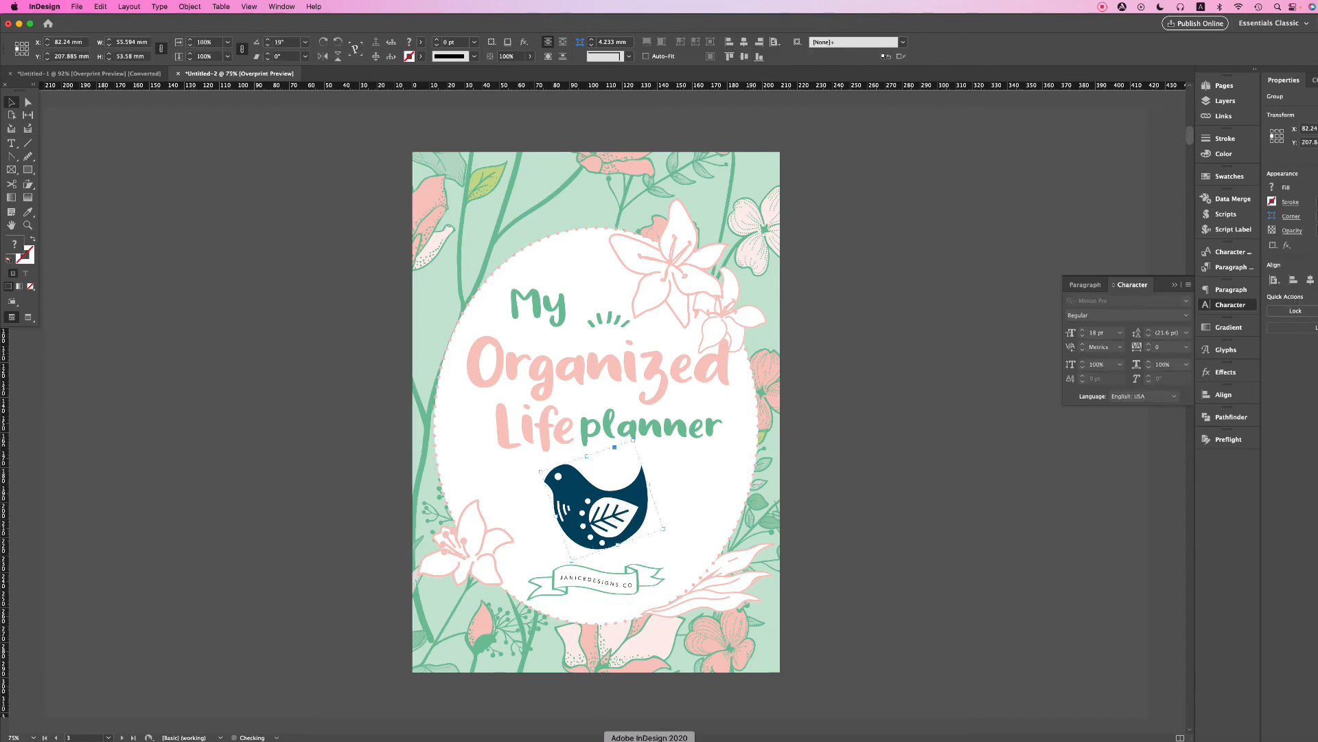
click(677, 740)
click(345, 465)
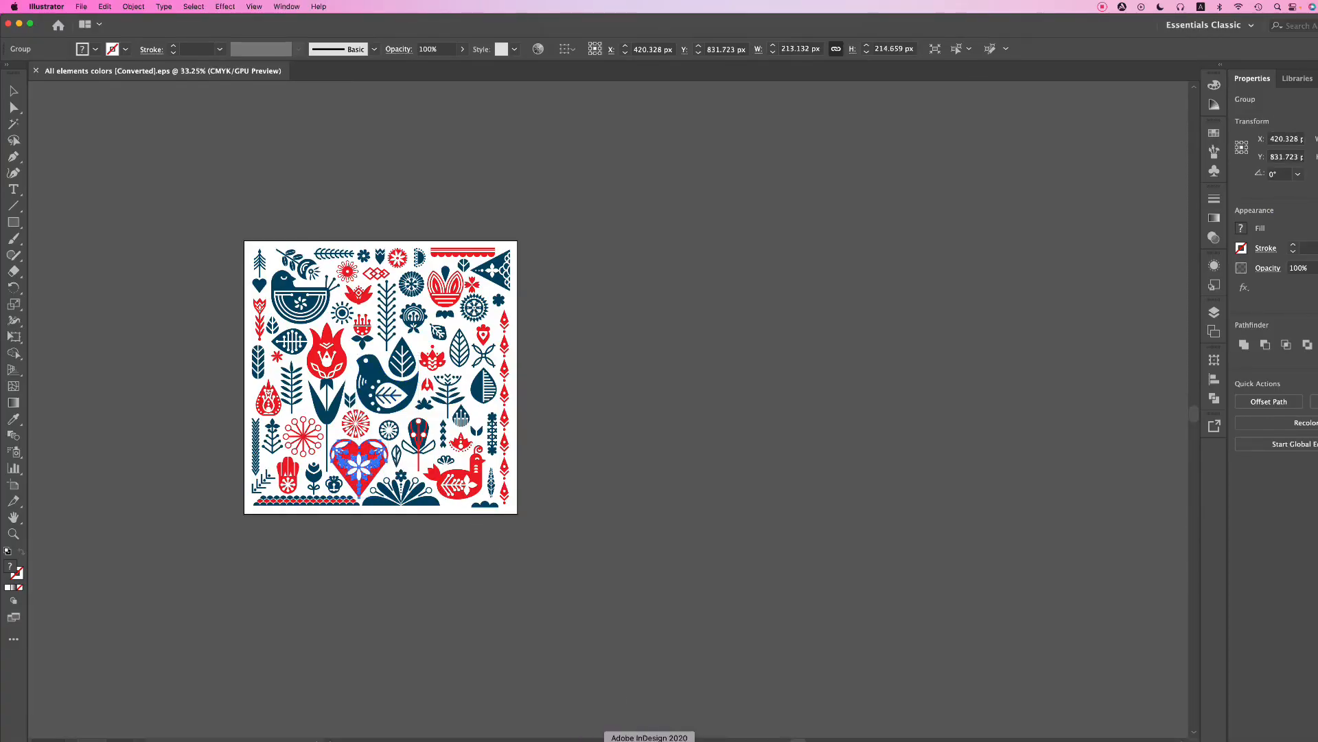
click(649, 740)
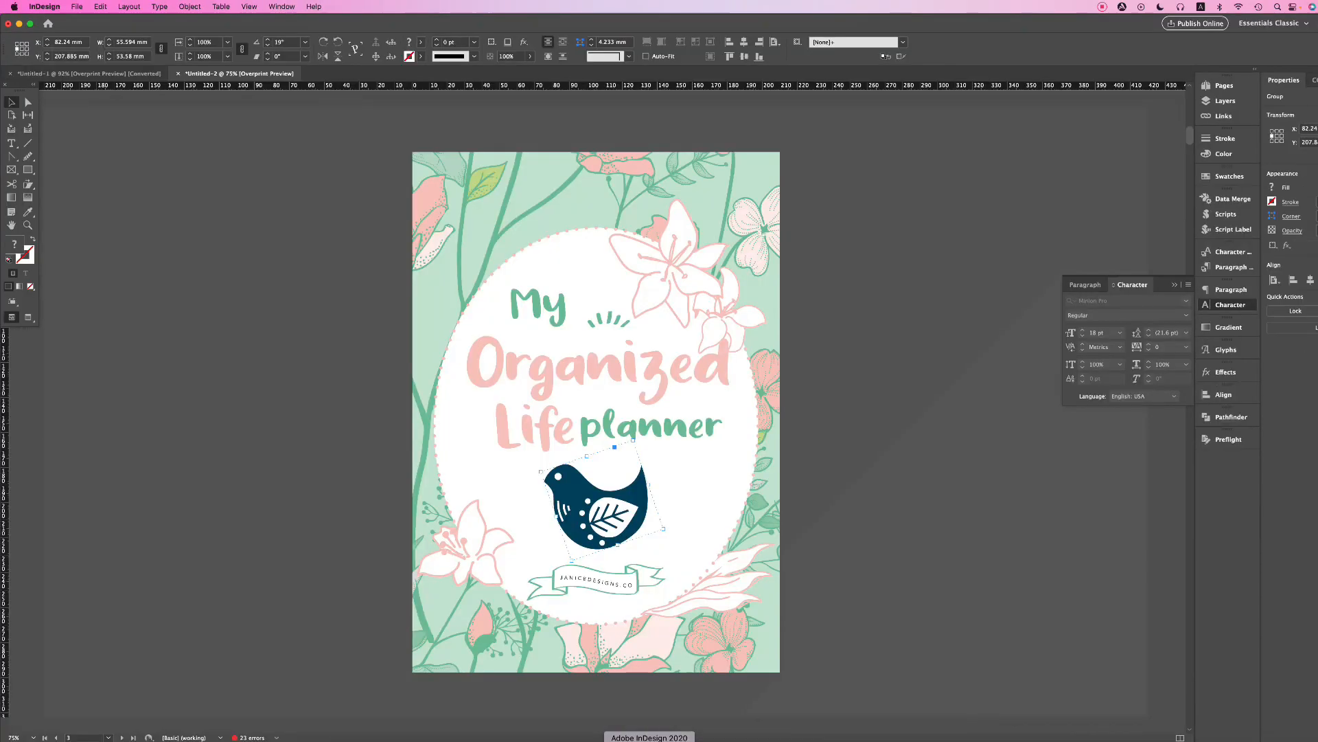
click(626, 505)
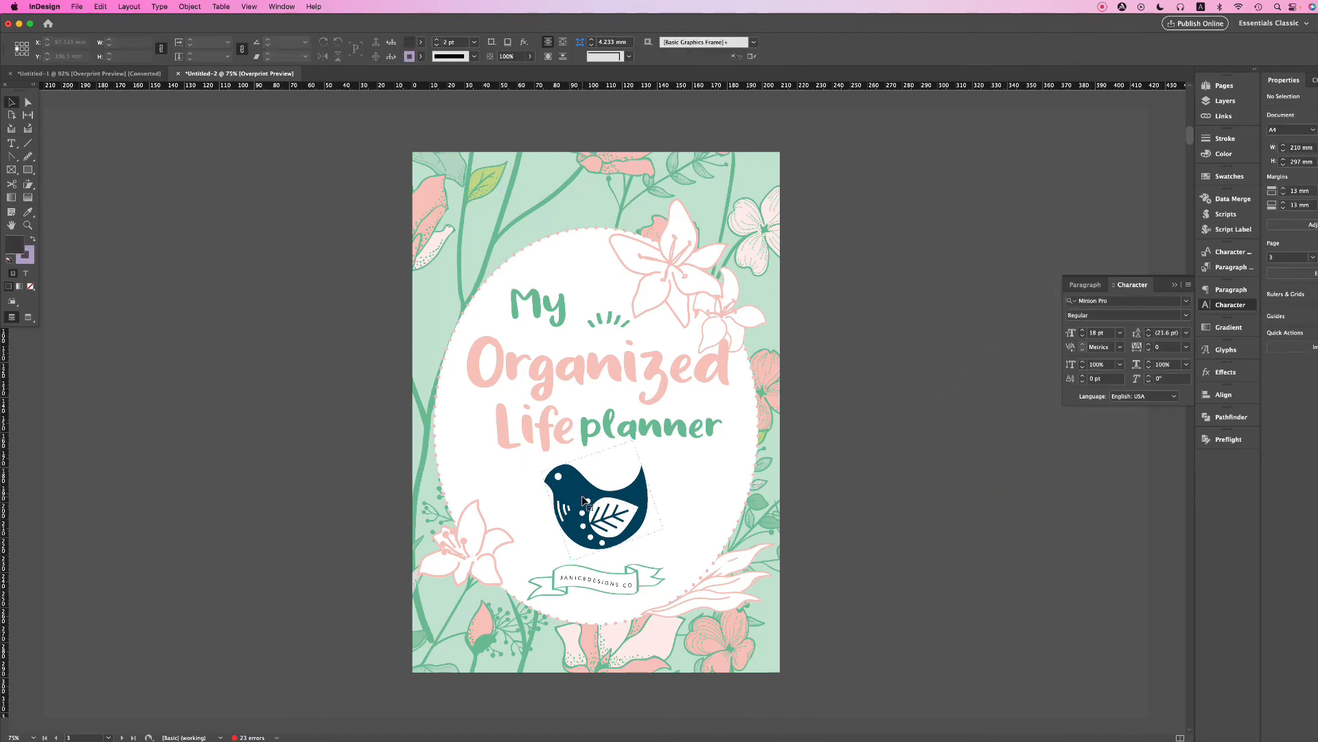
click(851, 495)
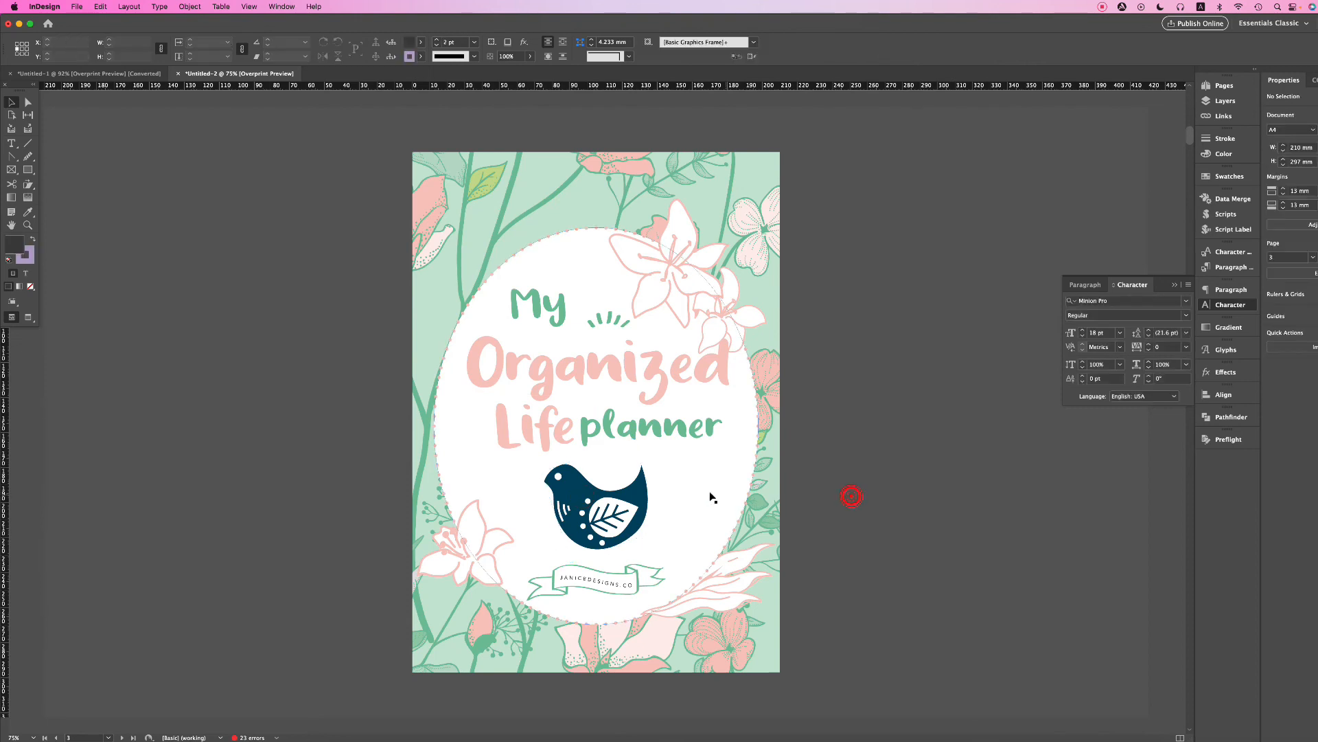
key(super+v)
- Shrink the heart to about 14 by 15 mm, place it just above the bird's back and tilt it about 20° clockwise
drag(596, 426, 684, 480)
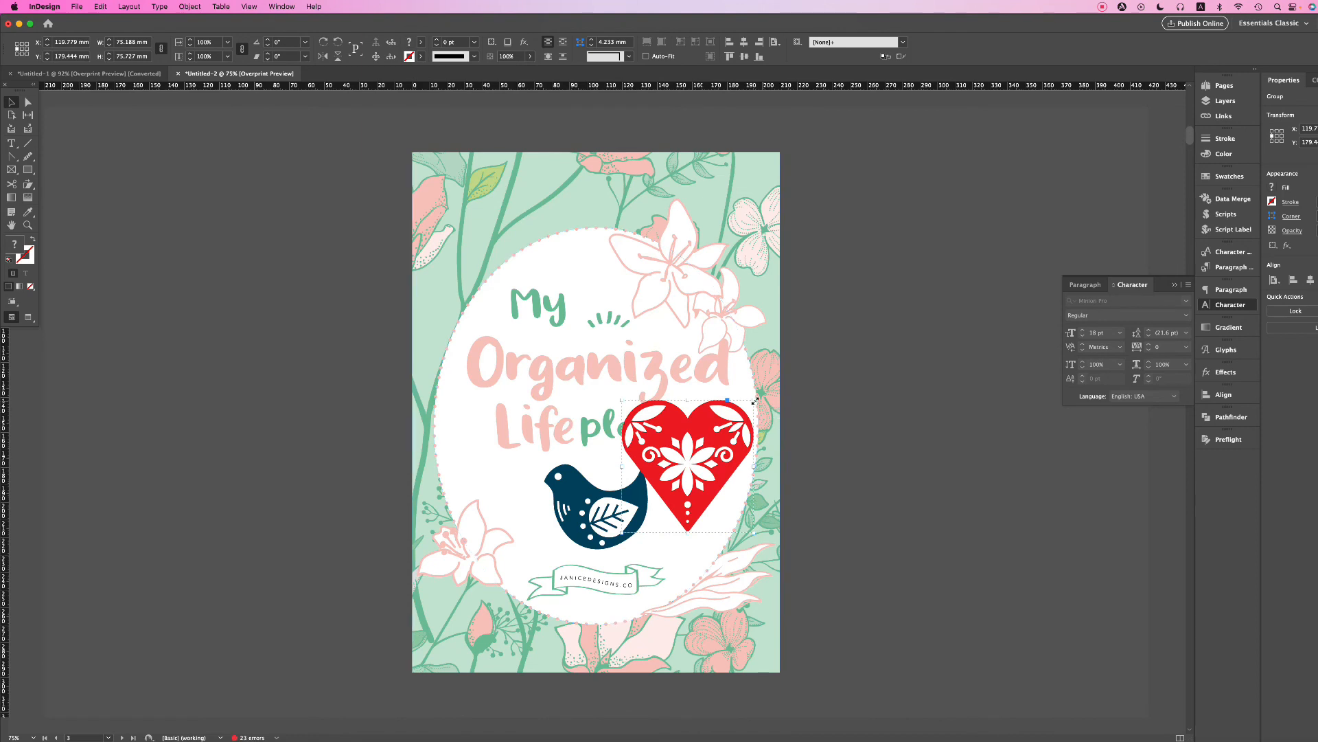
drag(753, 399, 693, 461)
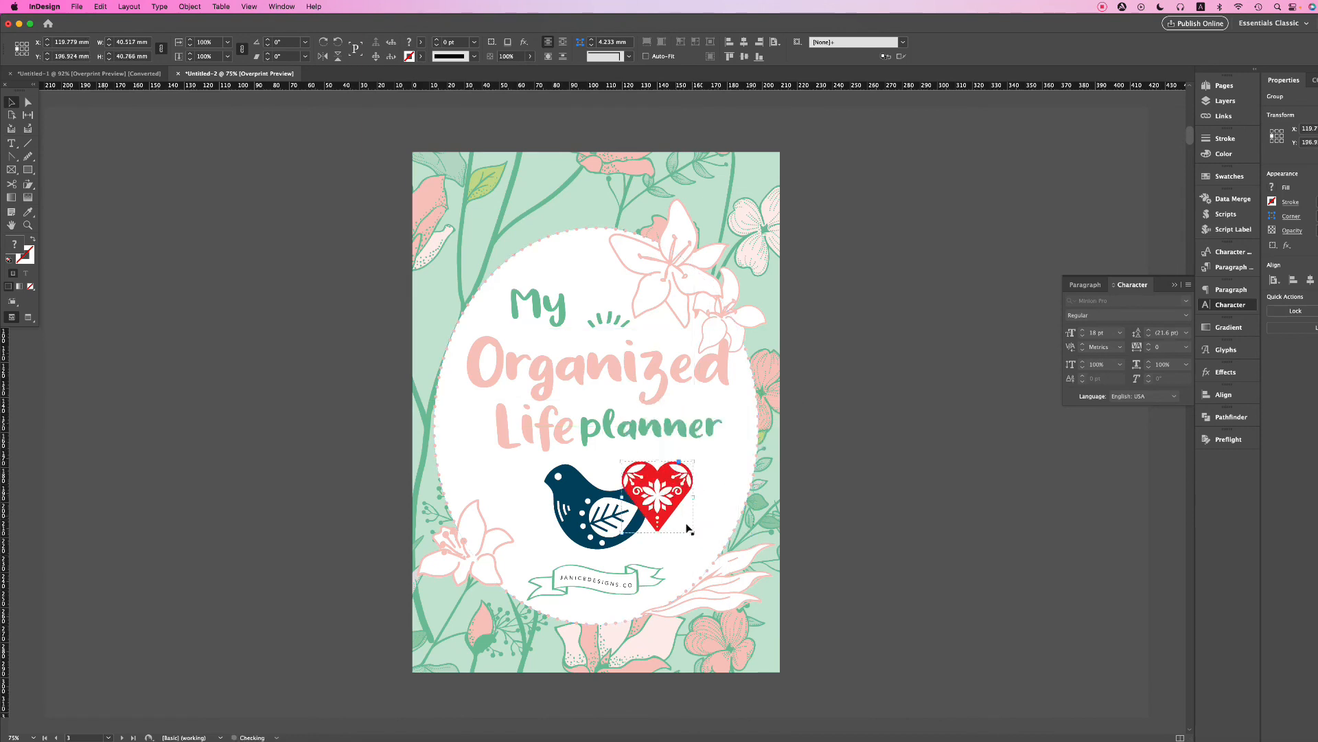
drag(691, 532, 608, 471)
click(823, 507)
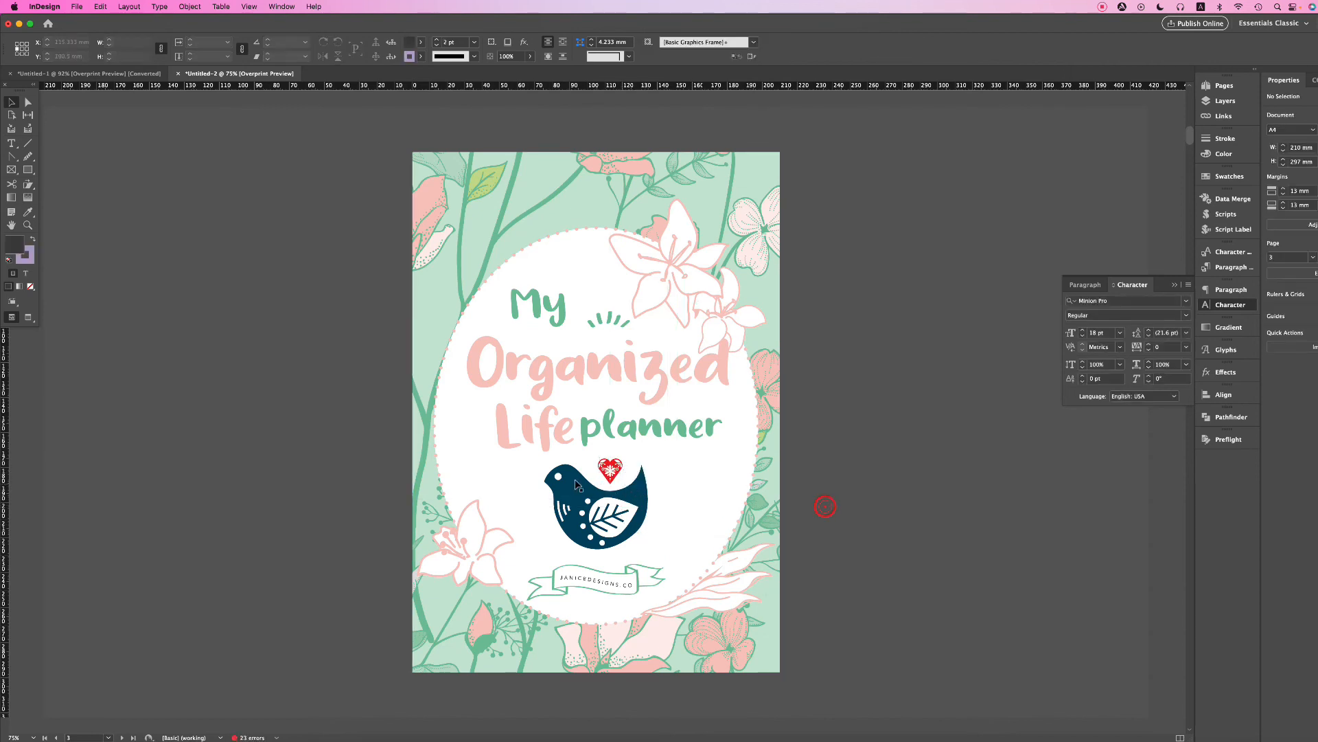
click(611, 471)
drag(623, 455, 639, 462)
click(899, 493)
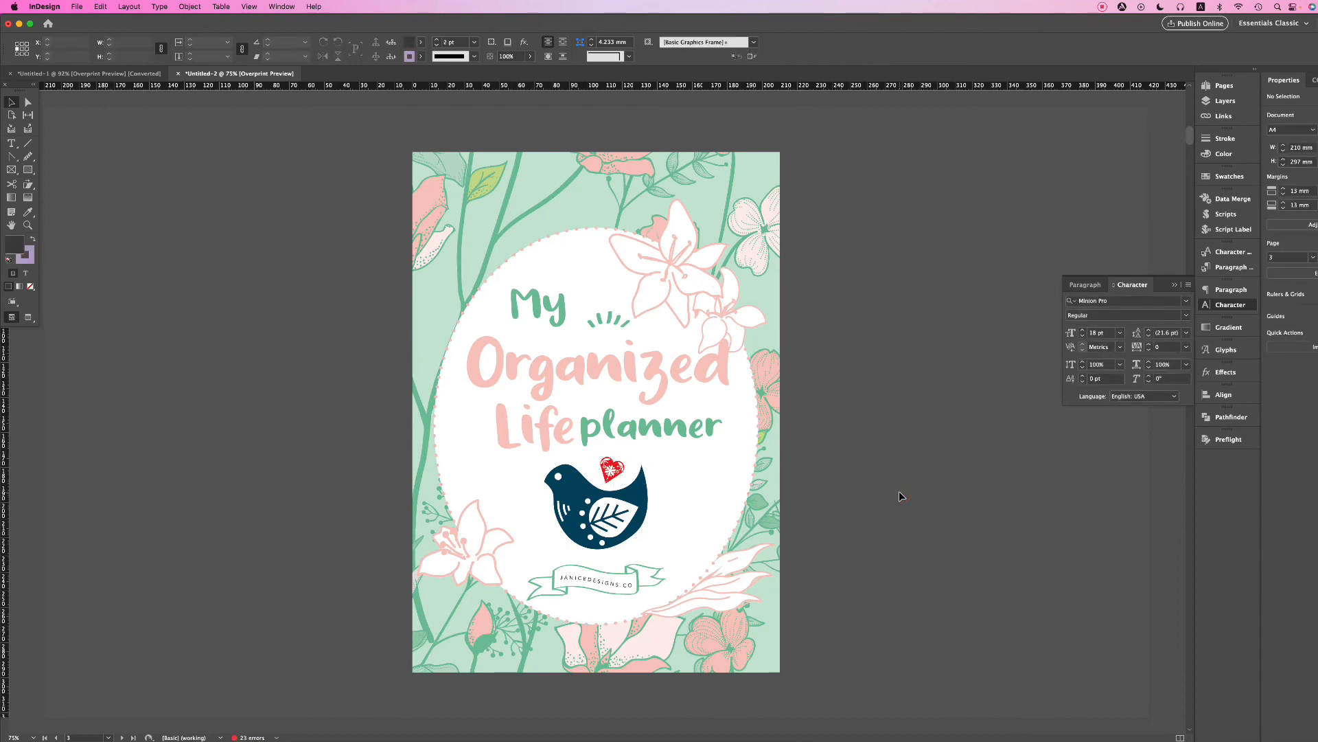
- Recolor the bird's body with the pink sampled from the flower at the cover's upper left
click(635, 487)
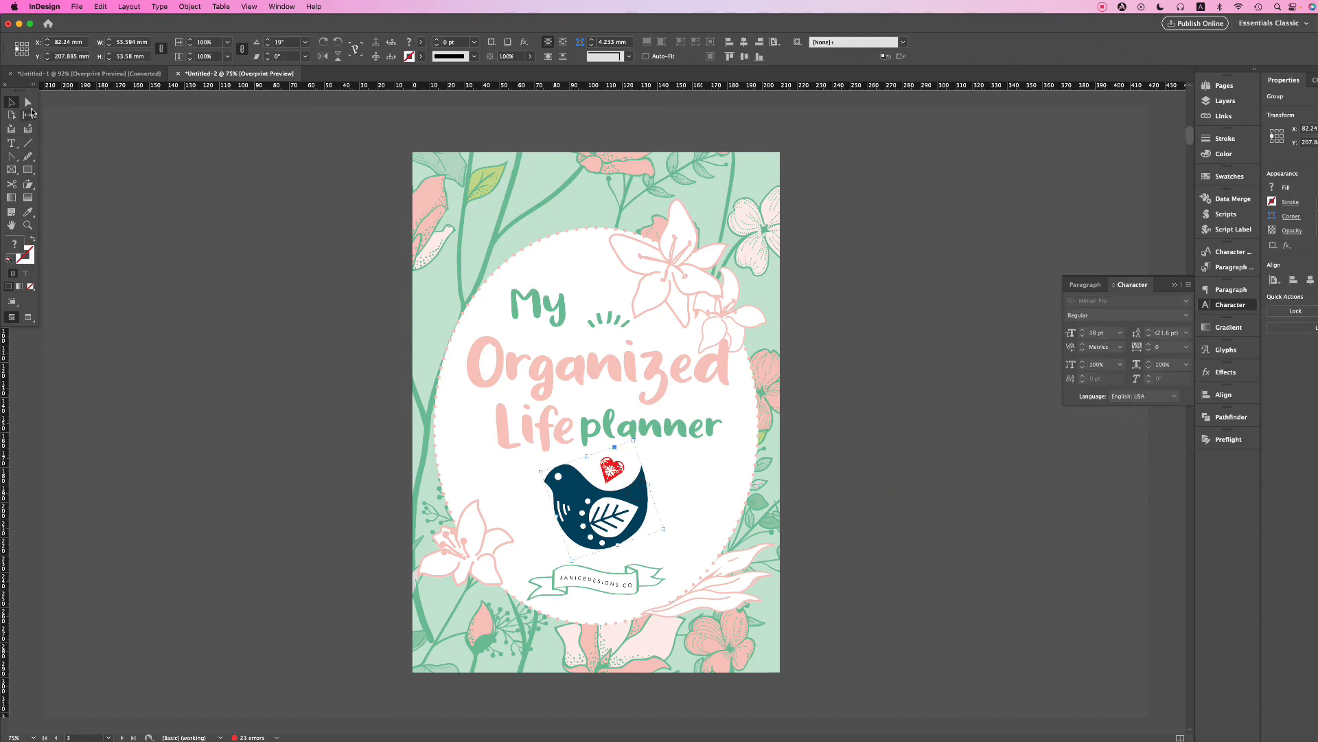
click(28, 102)
click(99, 211)
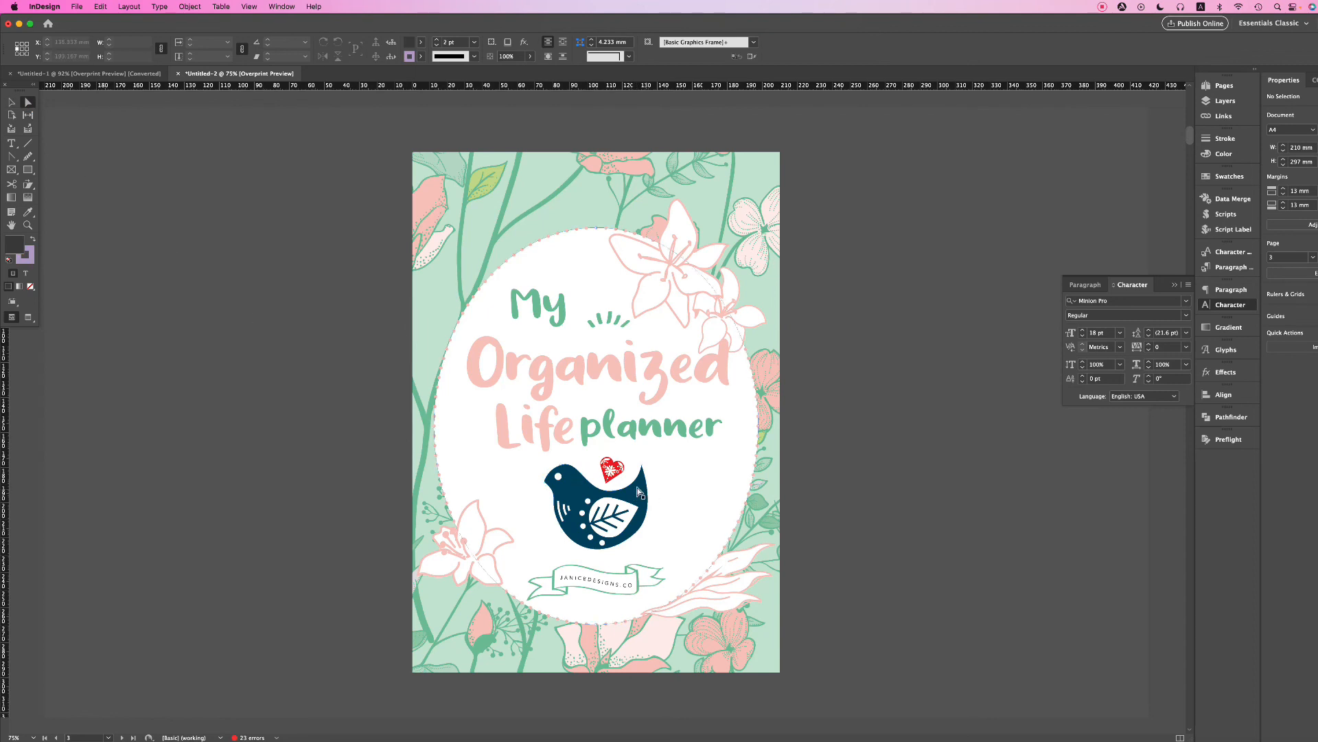
click(638, 491)
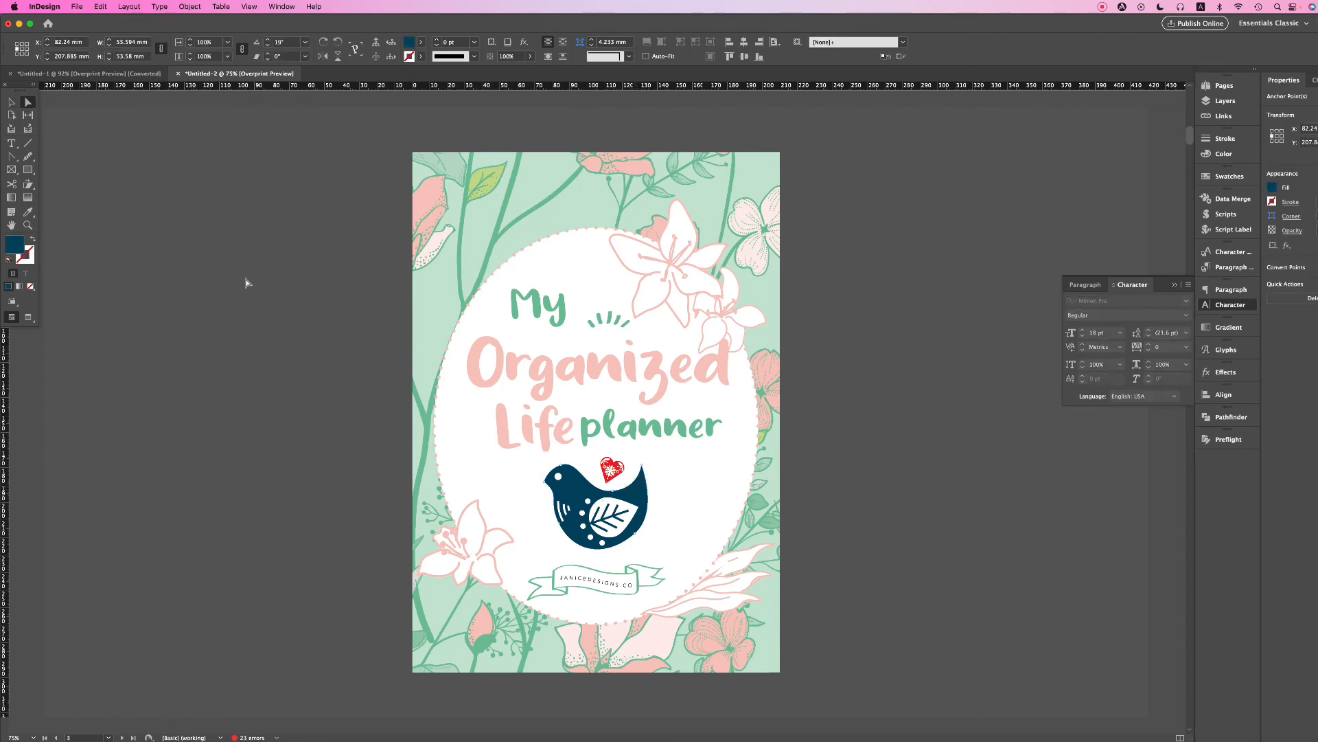
click(29, 212)
click(423, 191)
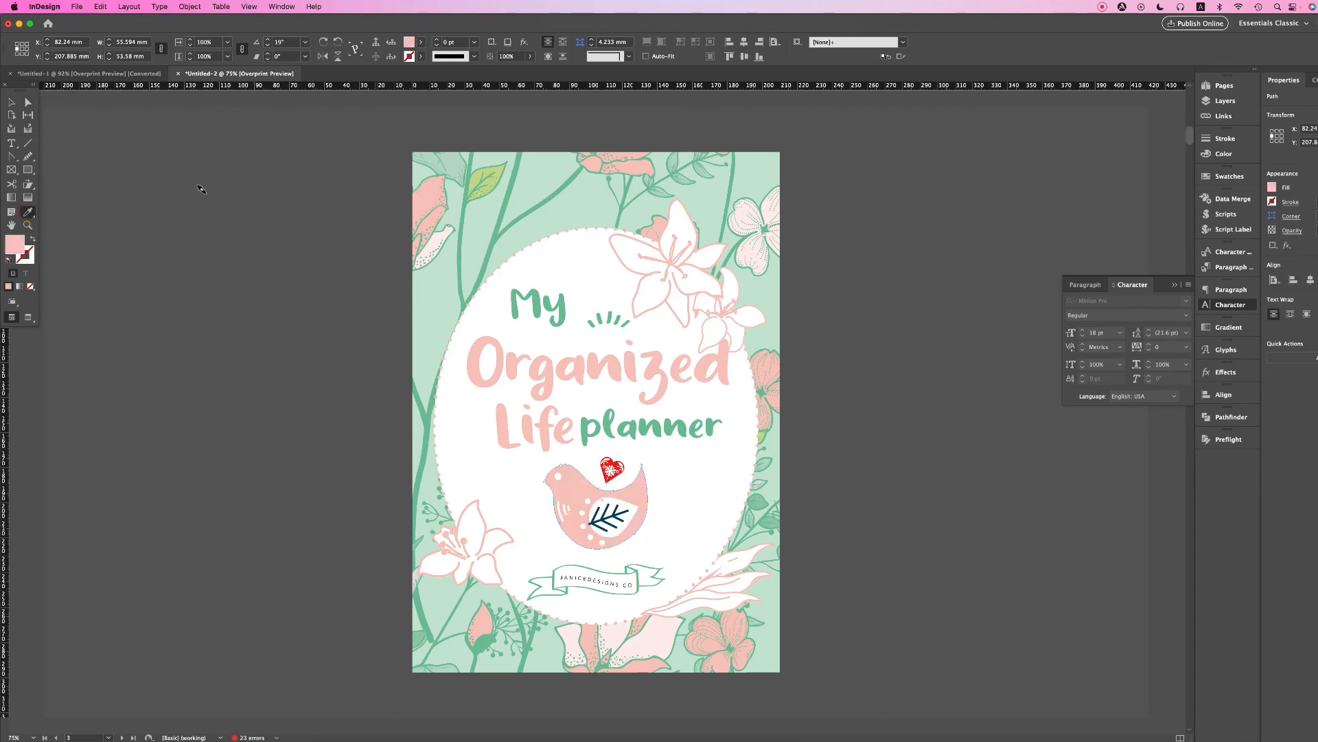
click(12, 102)
click(101, 251)
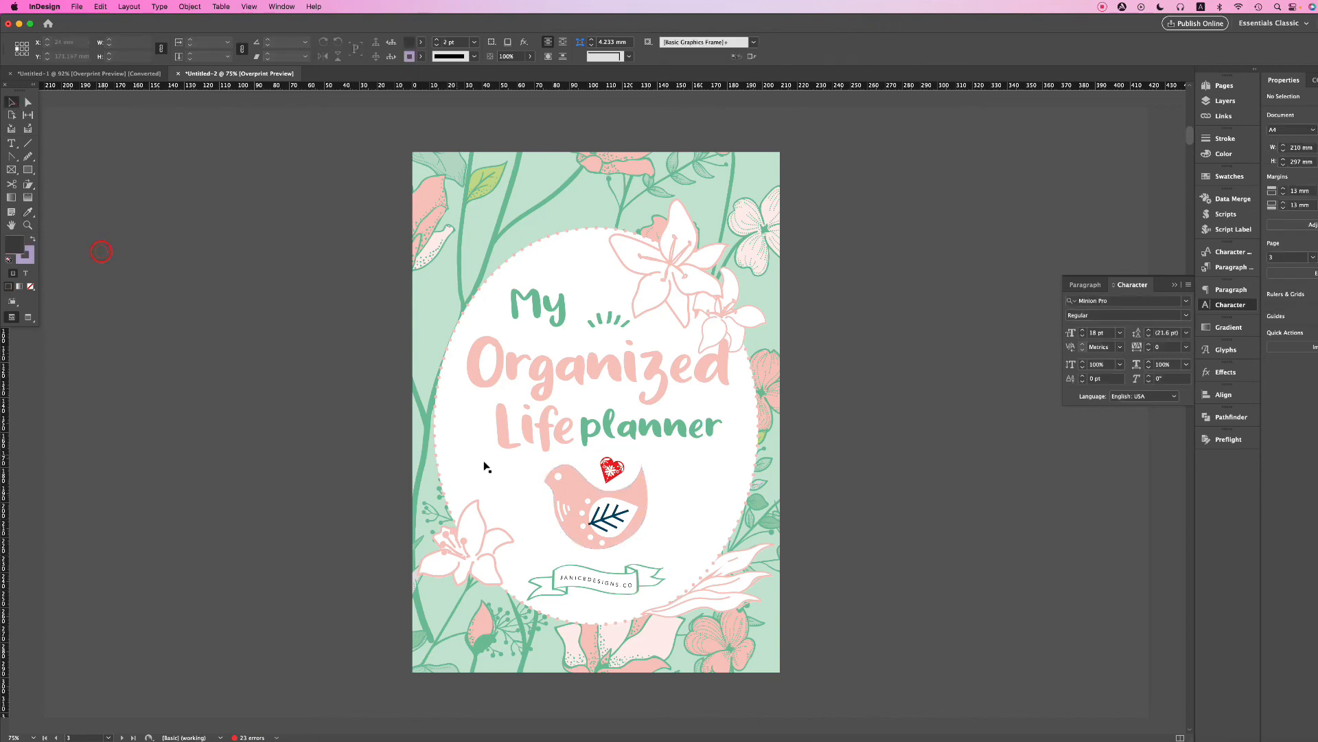
- Recolor all the dark blue leaf veins on the bird's wing with the pink of its body
click(618, 517)
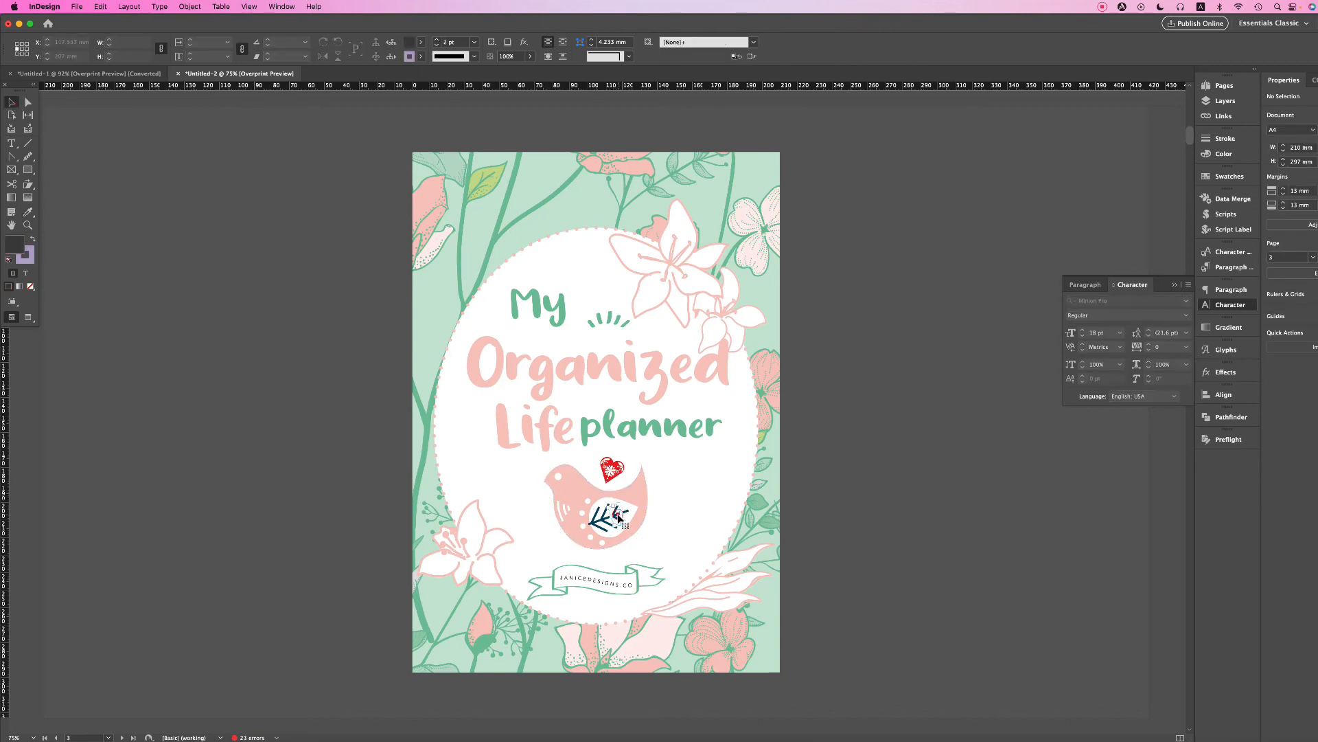
click(830, 518)
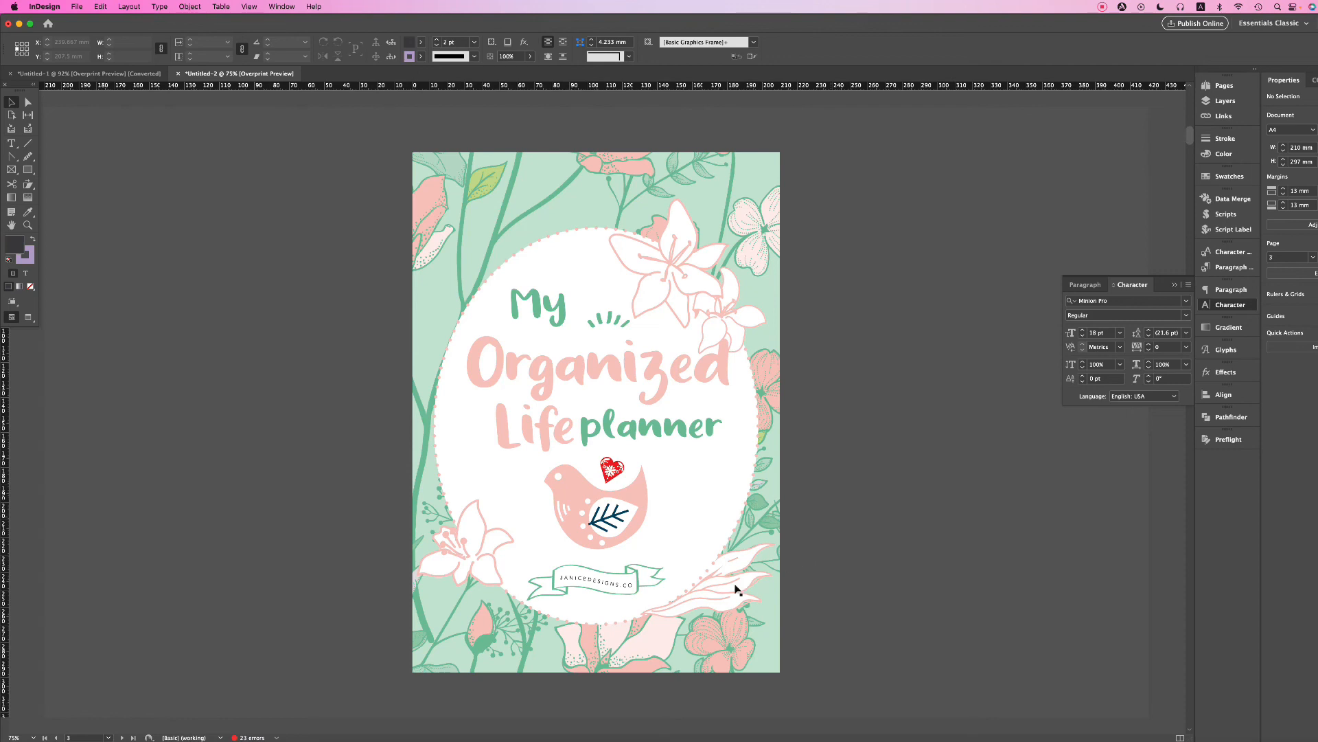
key(super+equal)
key(super+equal)
key(super+equal)
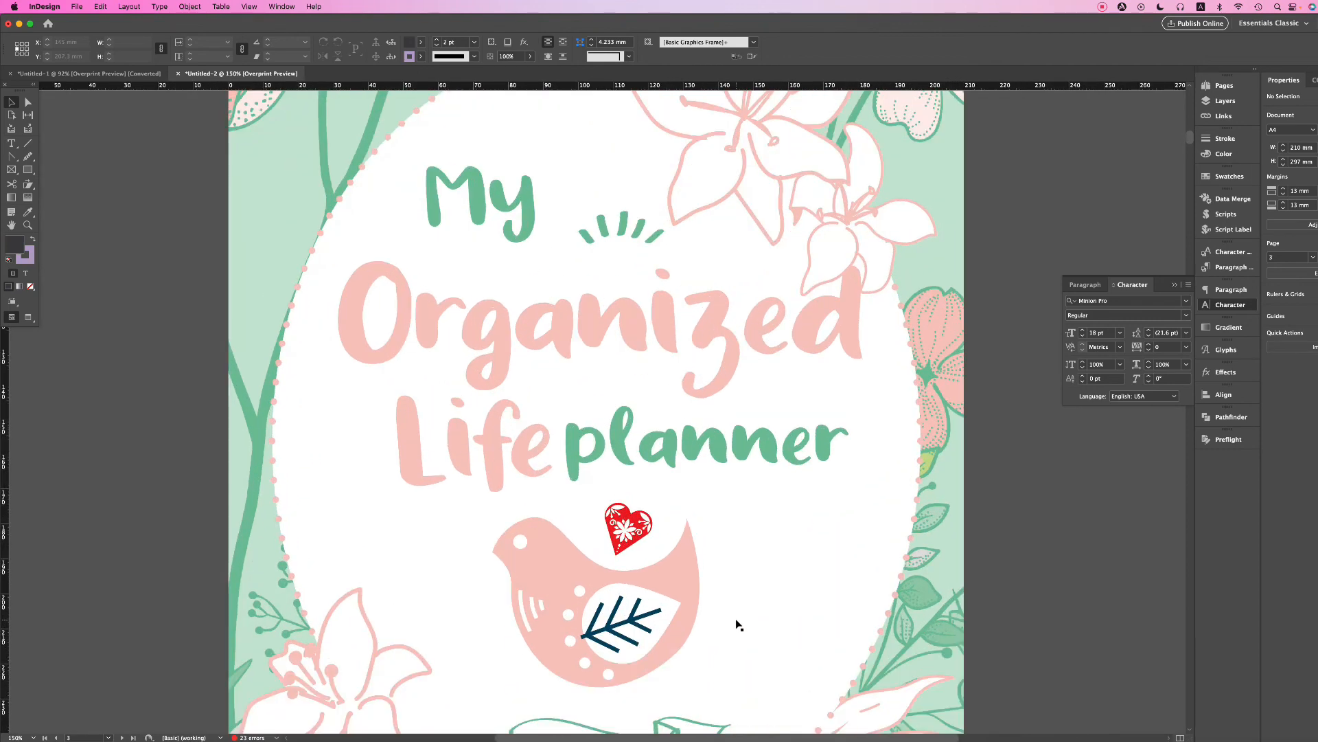
key(super+equal)
key(super+equal)
scroll(736, 622, down, 15)
scroll(735, 618, down, 5)
scroll(735, 618, up, 10)
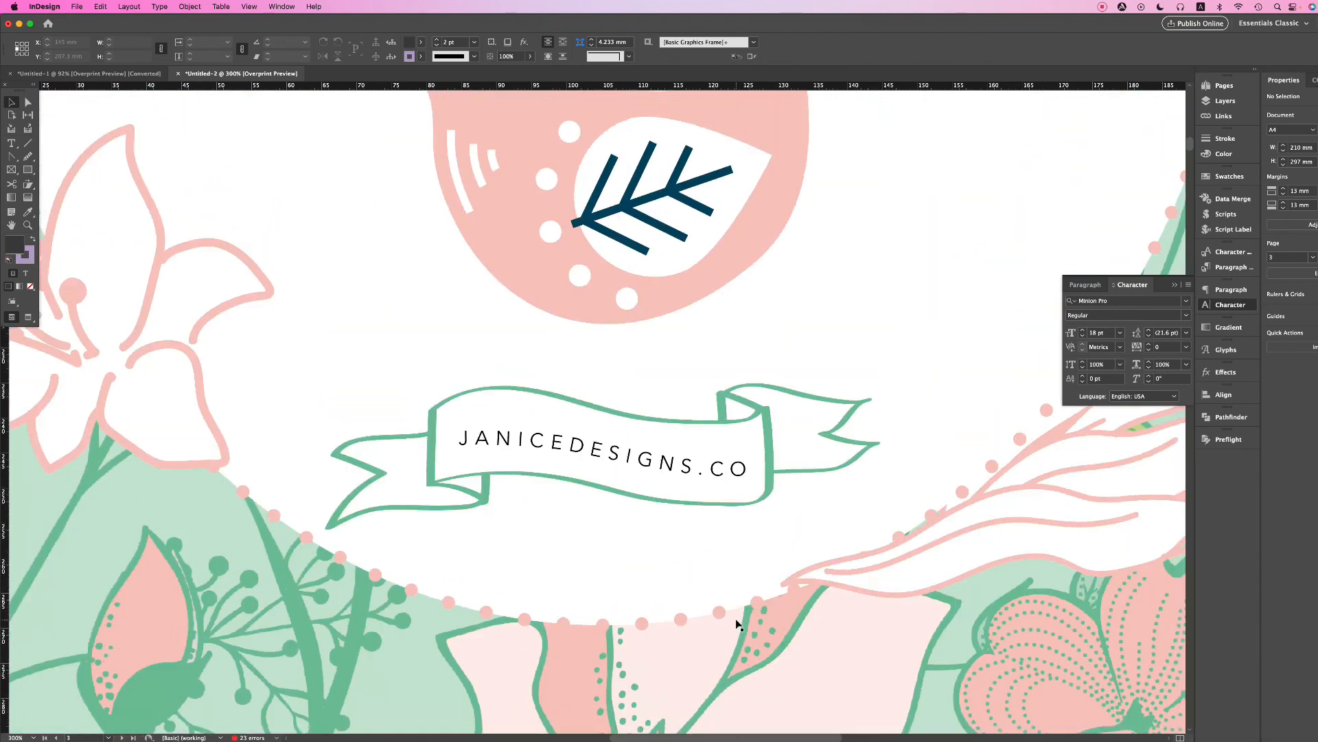
scroll(737, 623, up, 4)
click(28, 101)
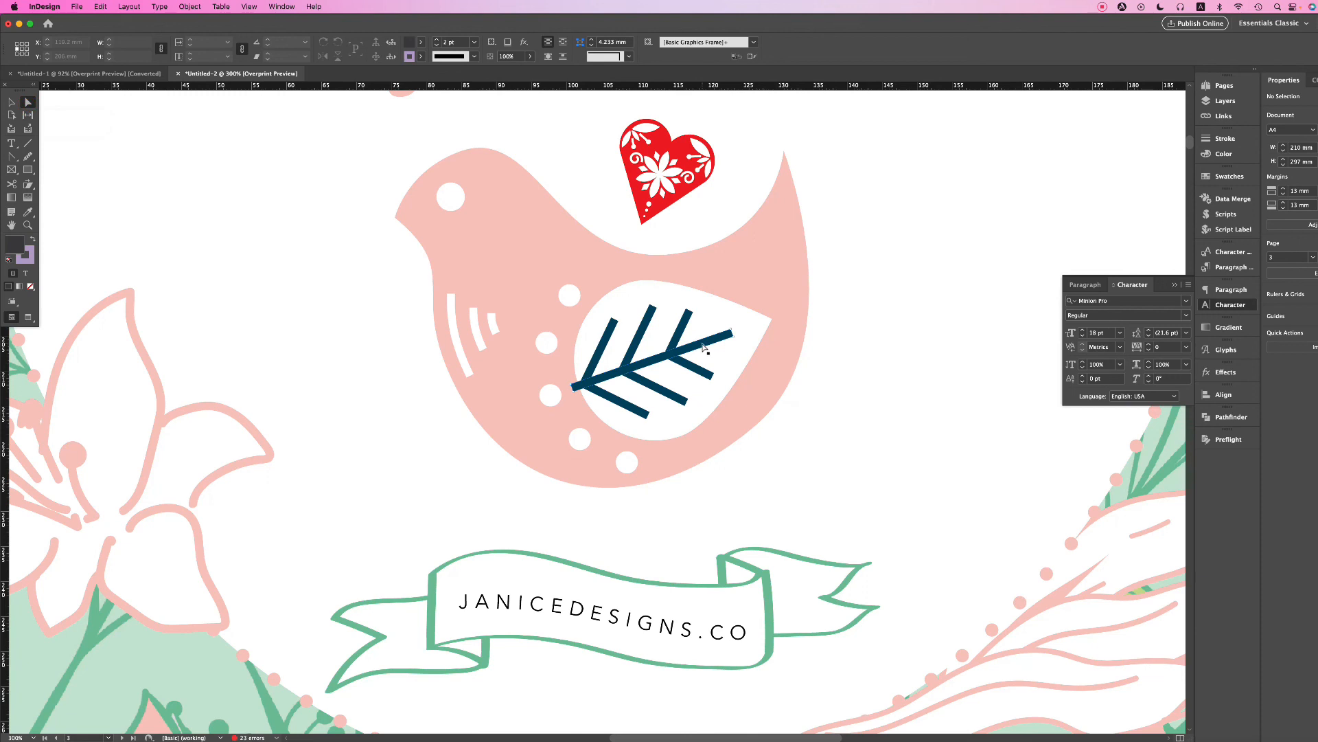
click(704, 347)
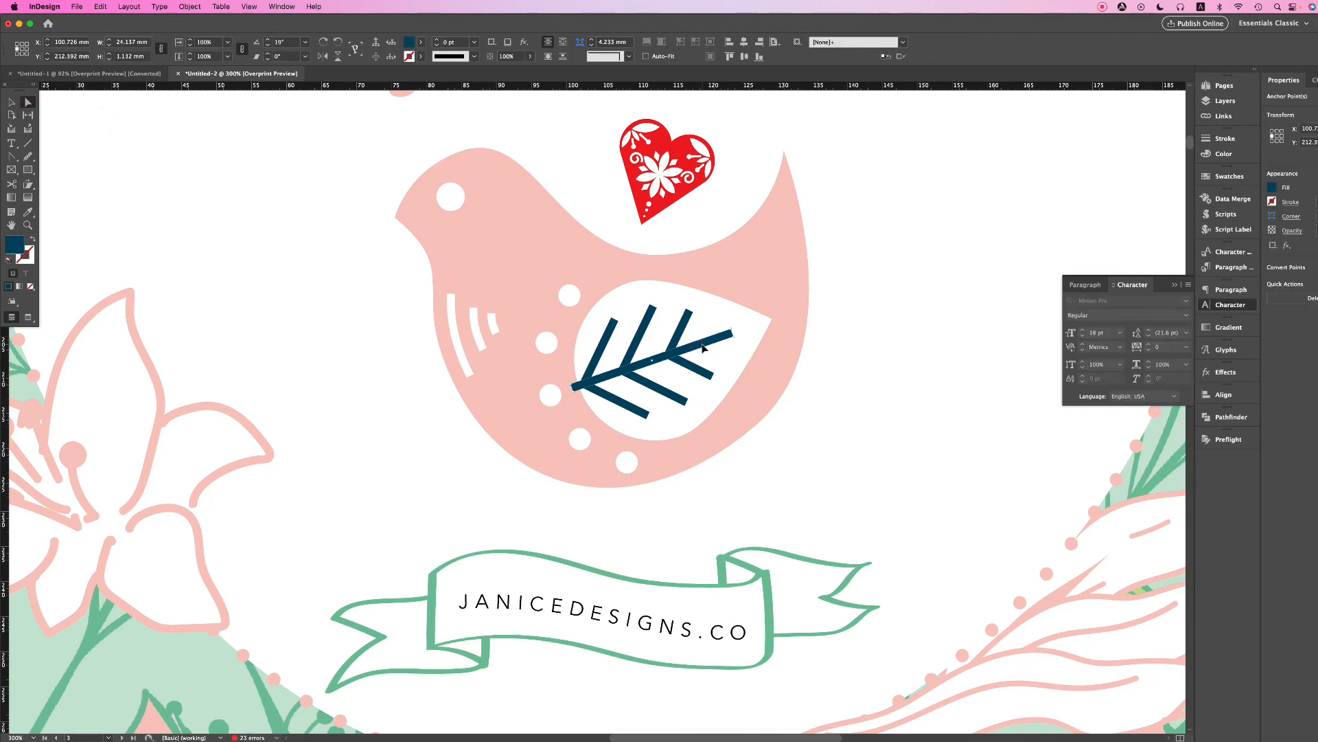
shift+click(685, 328)
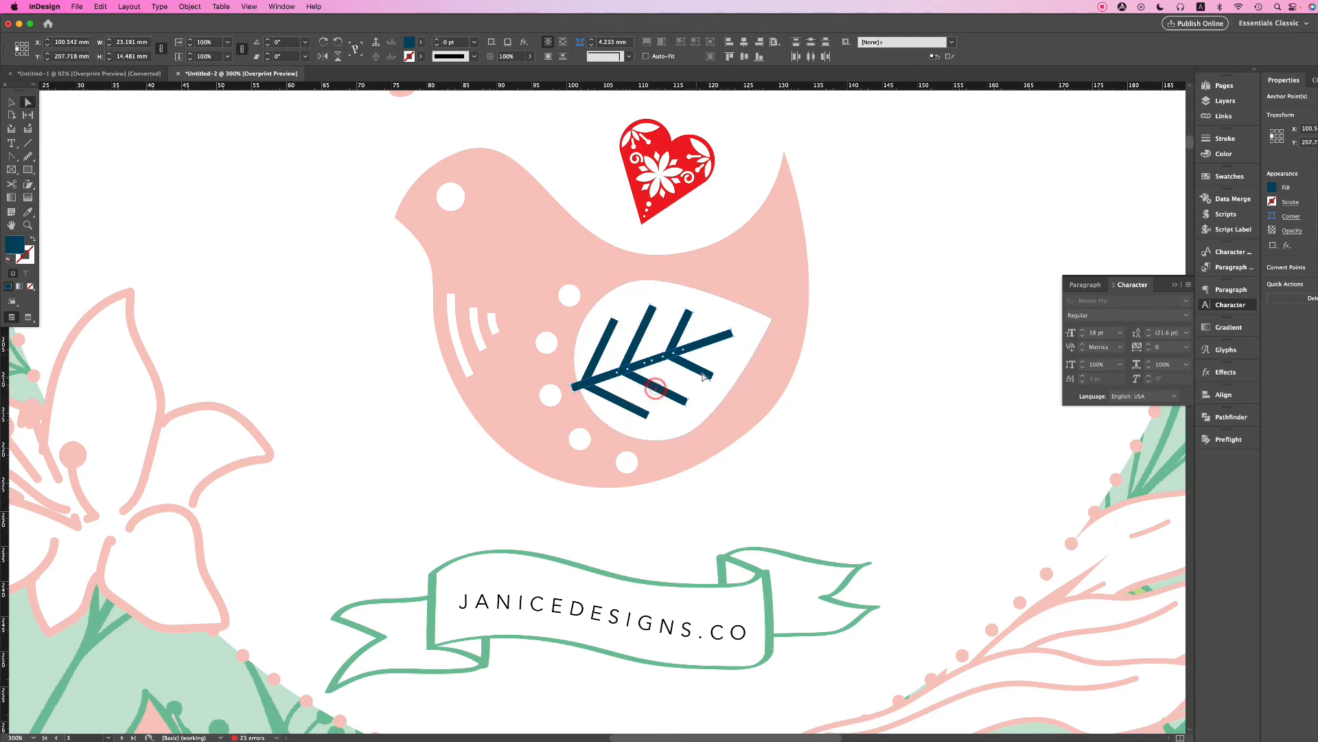
shift+click(621, 407)
click(28, 211)
click(502, 209)
click(11, 103)
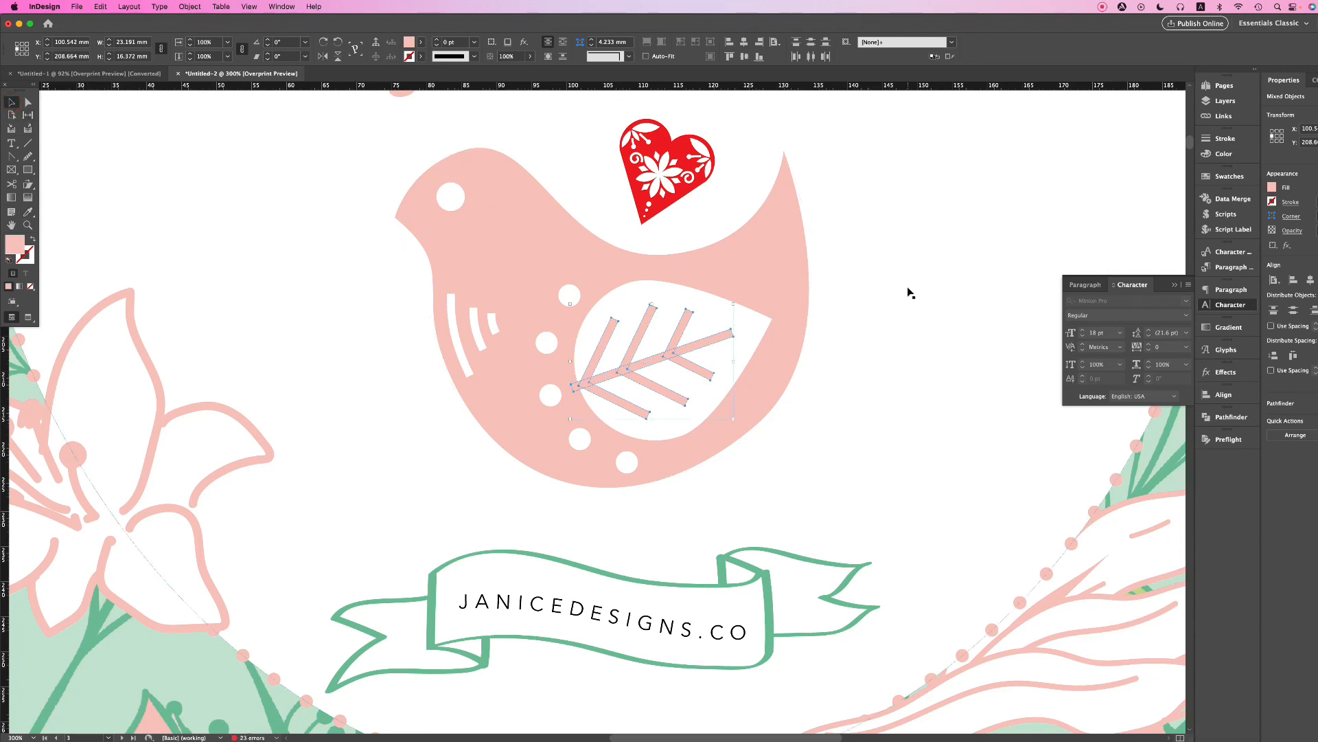
- Recolor the red heart with the green sampled from the banner's outline
click(29, 104)
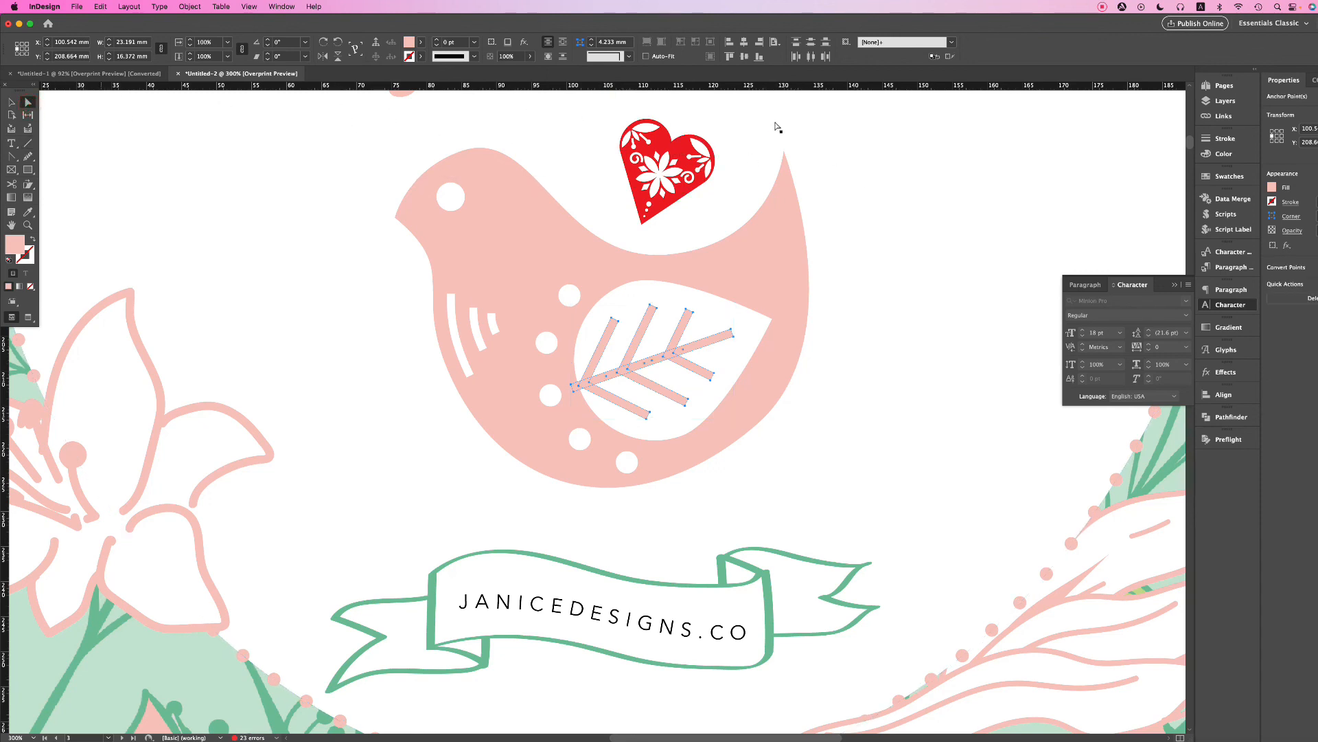
click(683, 148)
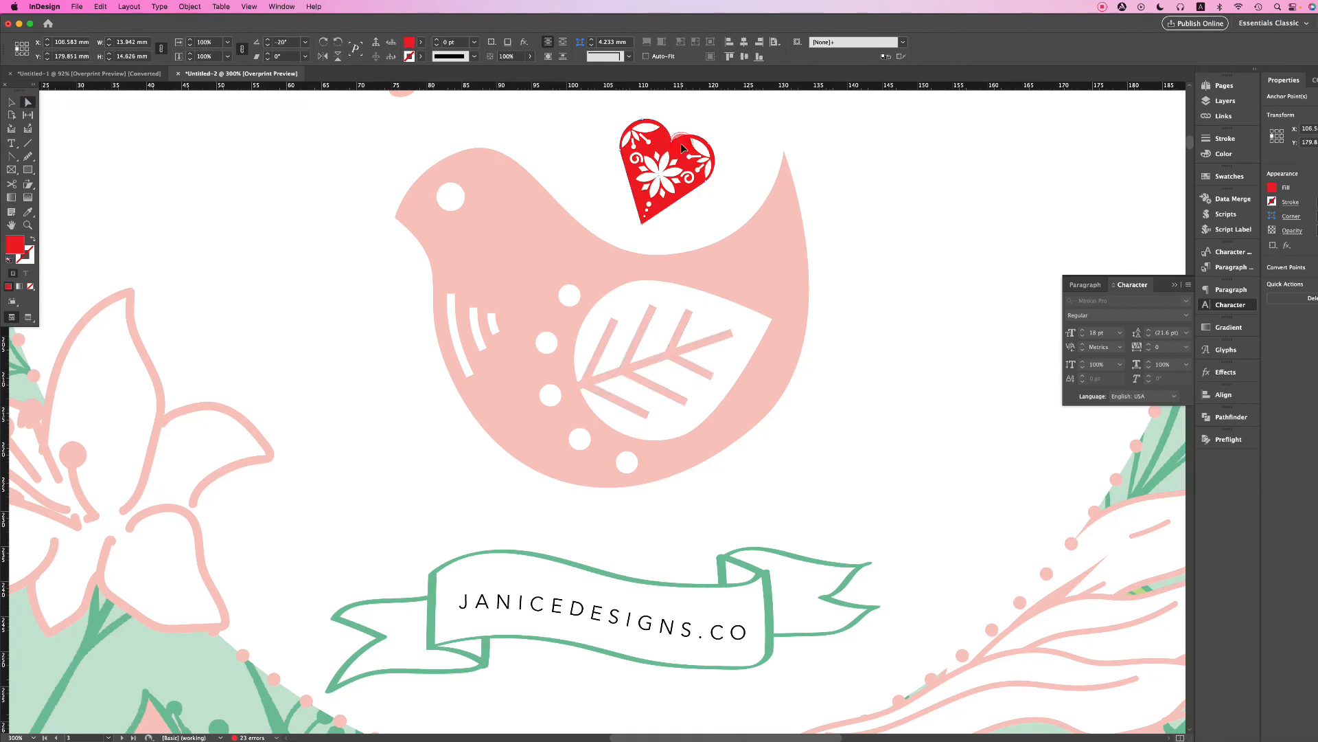
click(29, 213)
click(429, 596)
click(11, 103)
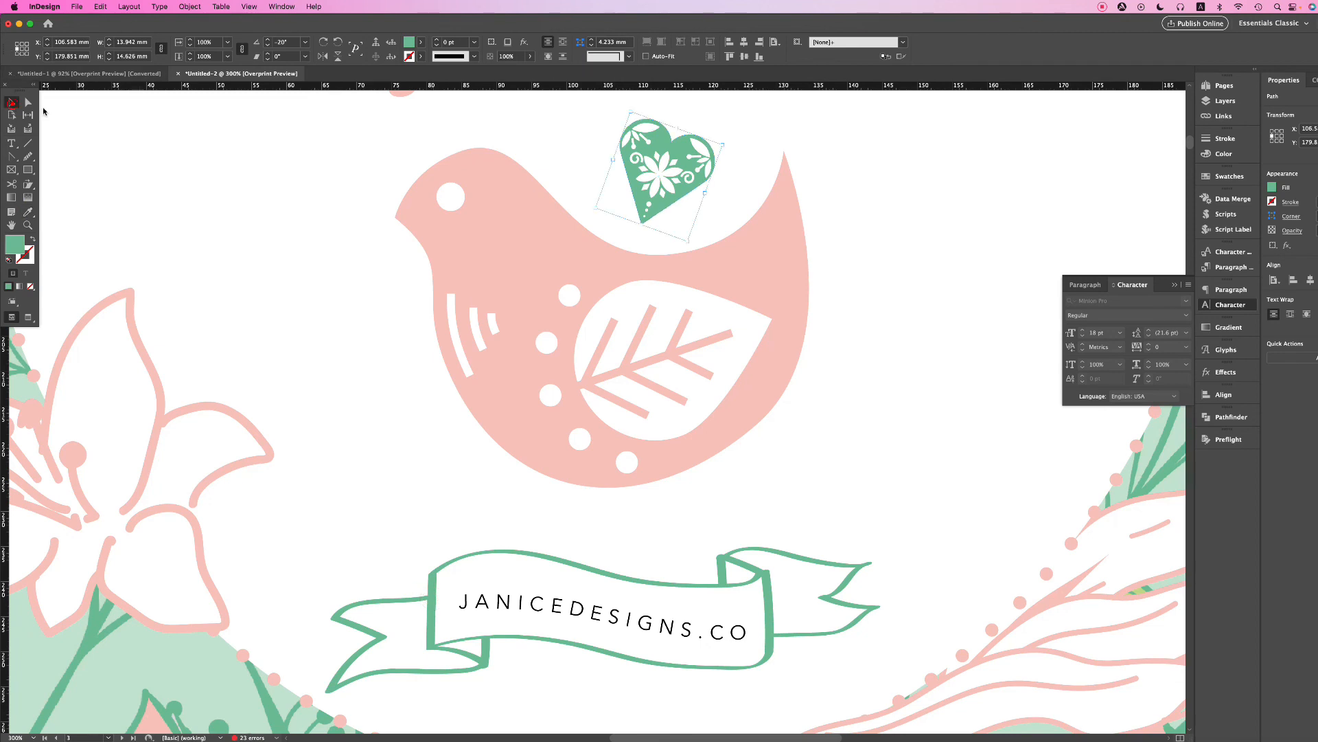
key(super+minus)
key(super+minus)
key(super+minus)
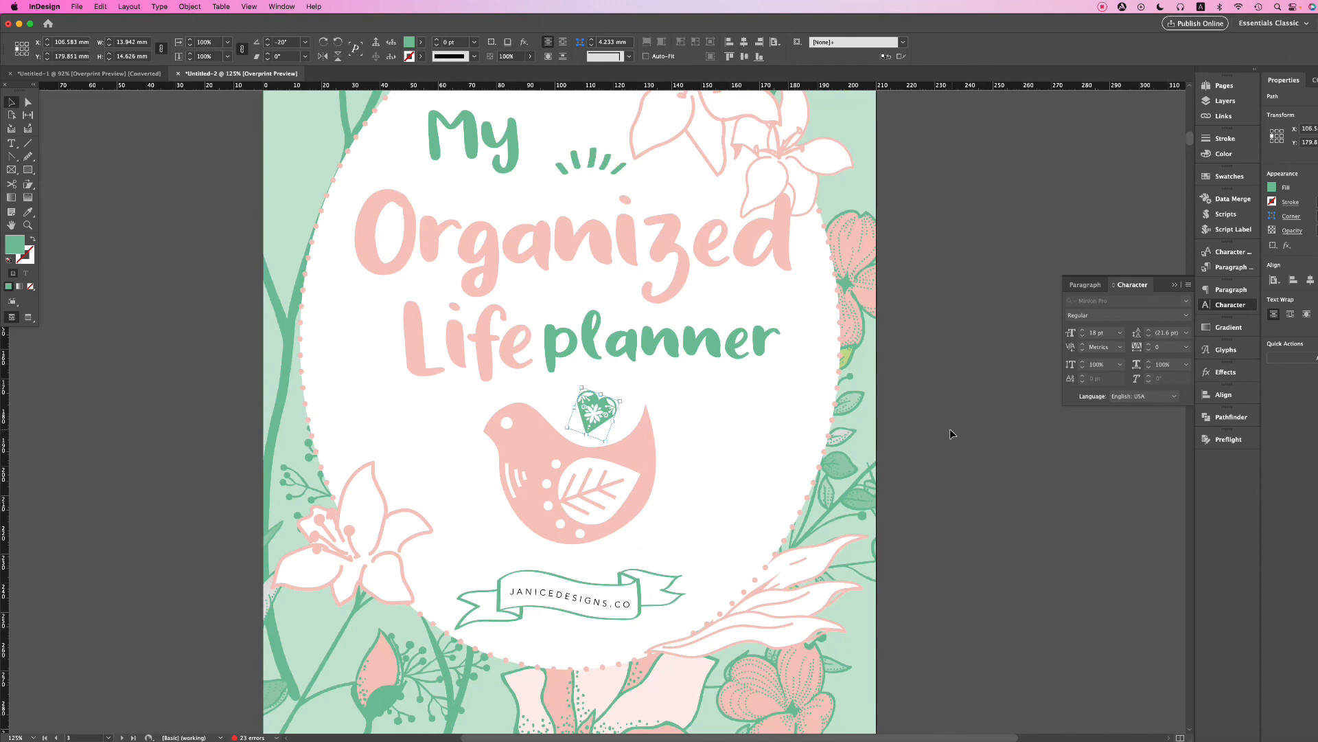
key(super+minus)
key(super+minus)
click(837, 357)
drag(833, 376, 813, 400)
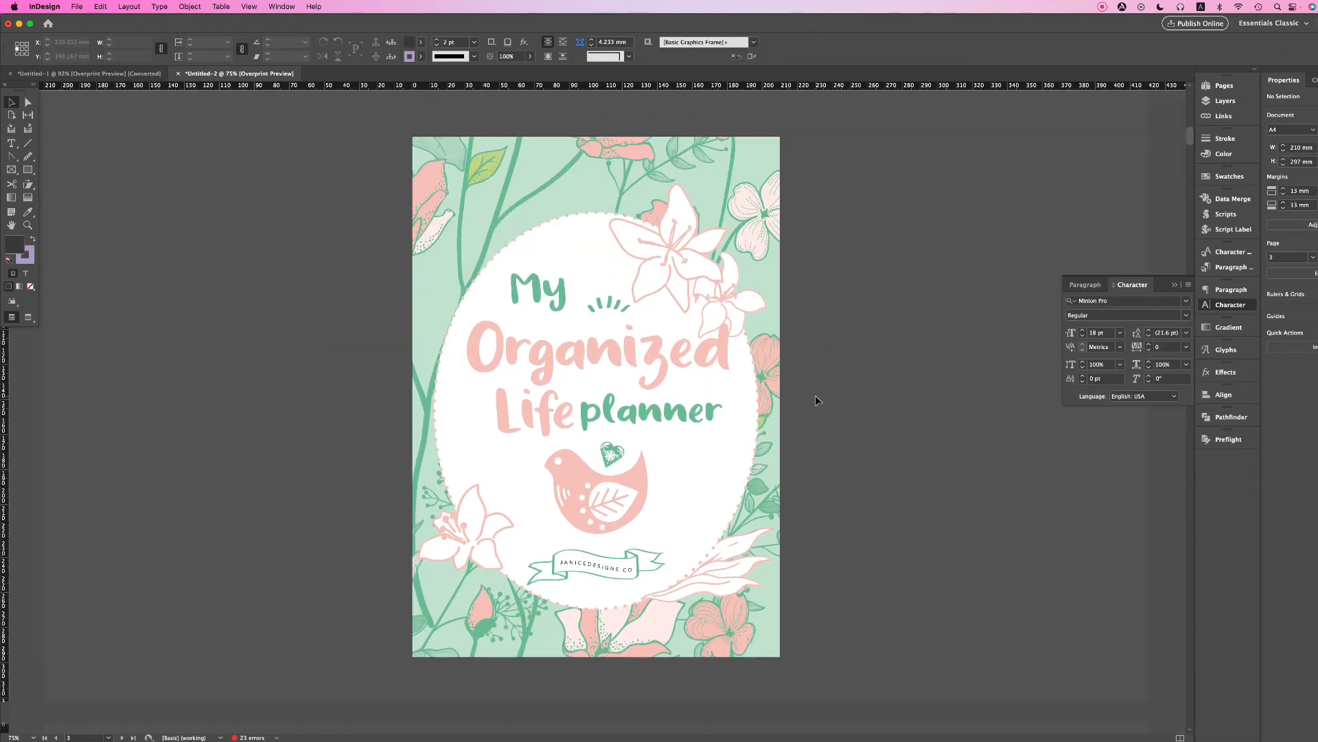